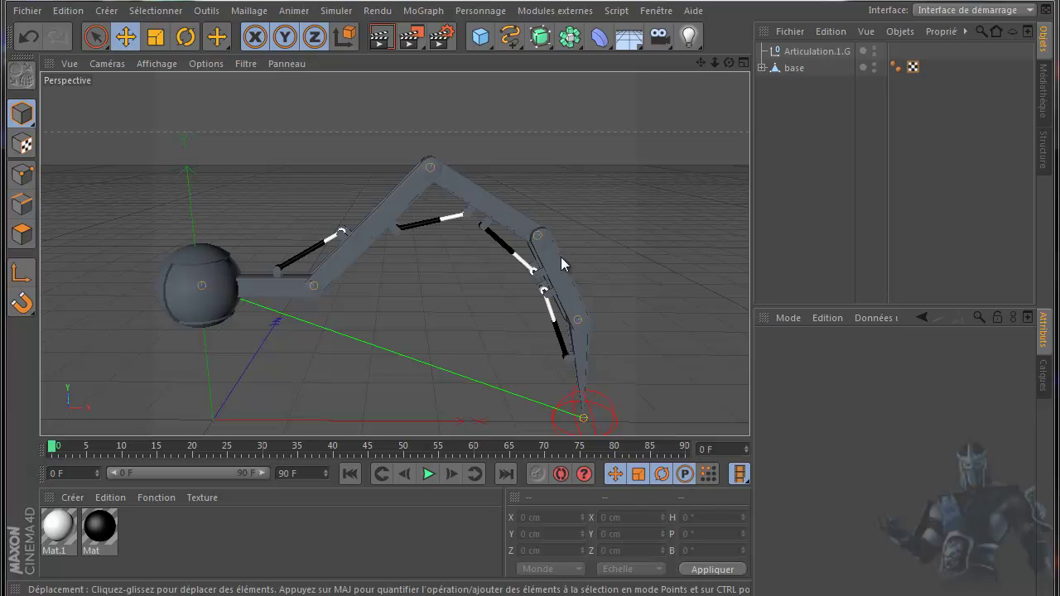
Step: Switch to the patte robot.c4d document and enable the Hyper NURBS smoothing the arm's armor shell
{"action": "left_click", "coordinate": [656, 11]}
{"action": "left_click", "coordinate": [694, 353]}
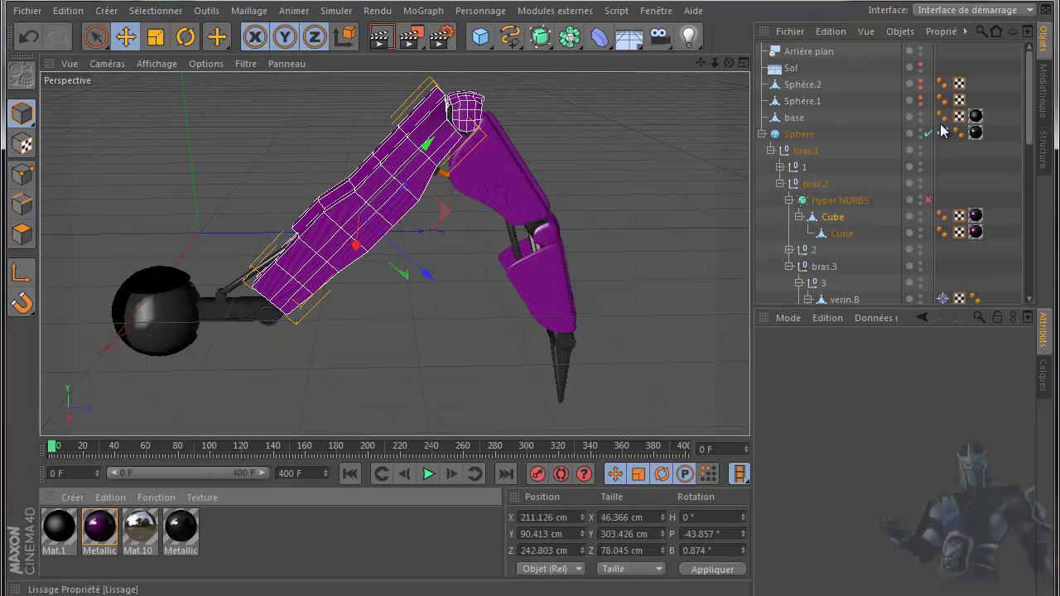
{"action": "left_click", "coordinate": [928, 202]}
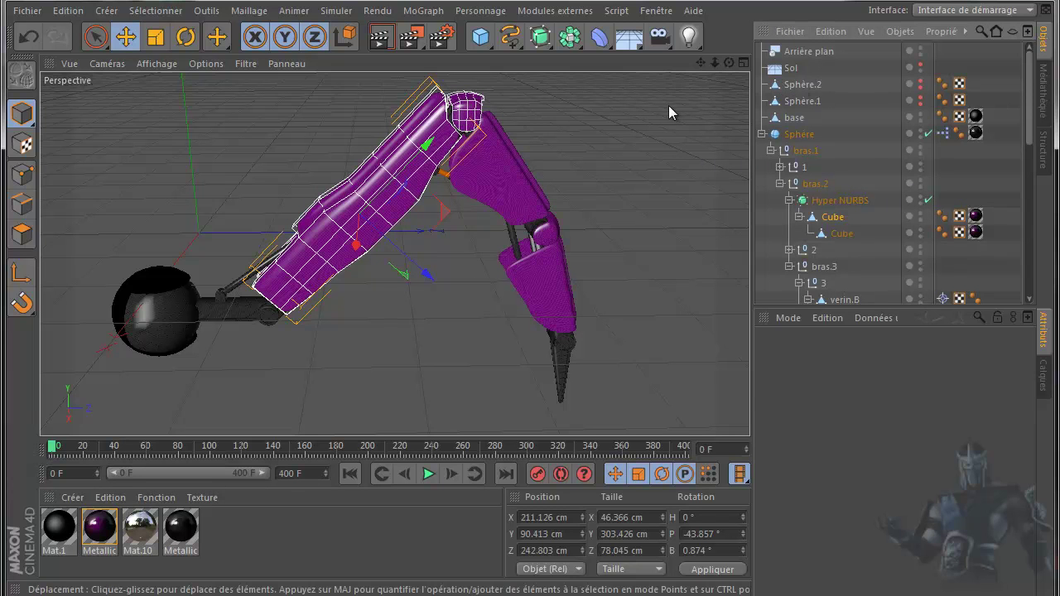
Step: Orbit lower and render the view to preview the glossy purple arm
{"action": "left_click_drag", "start_coordinate": [729, 64], "coordinate": [662, 105]}
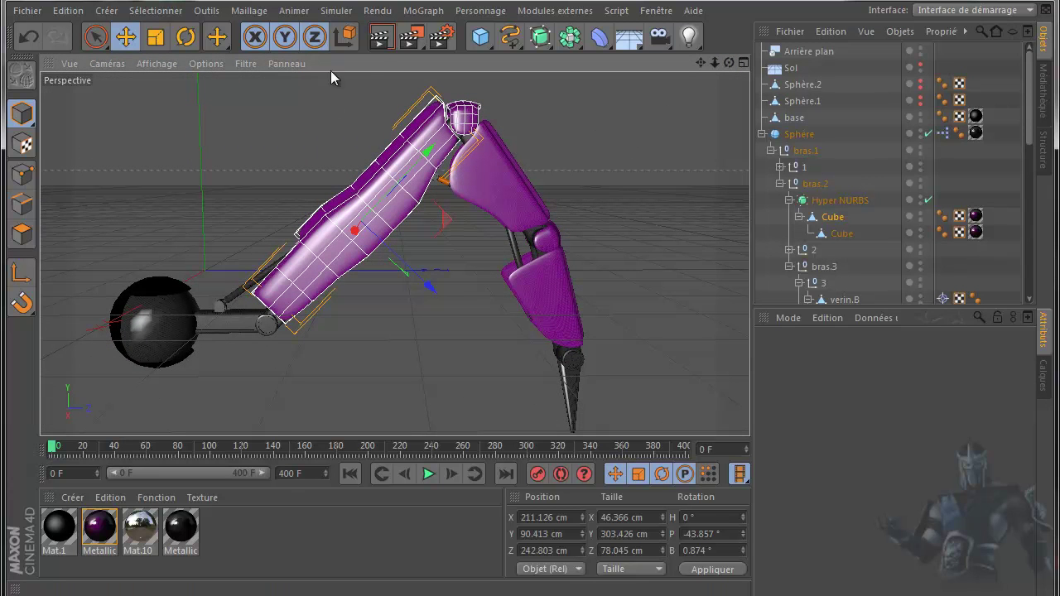
{"action": "left_click", "coordinate": [380, 38]}
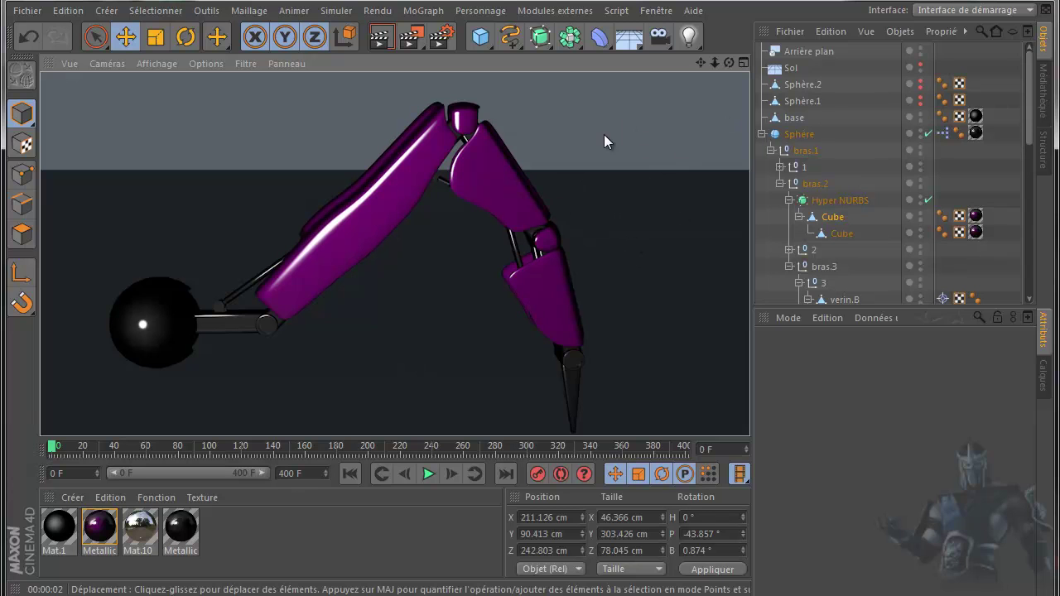
{"action": "left_click", "coordinate": [643, 12]}
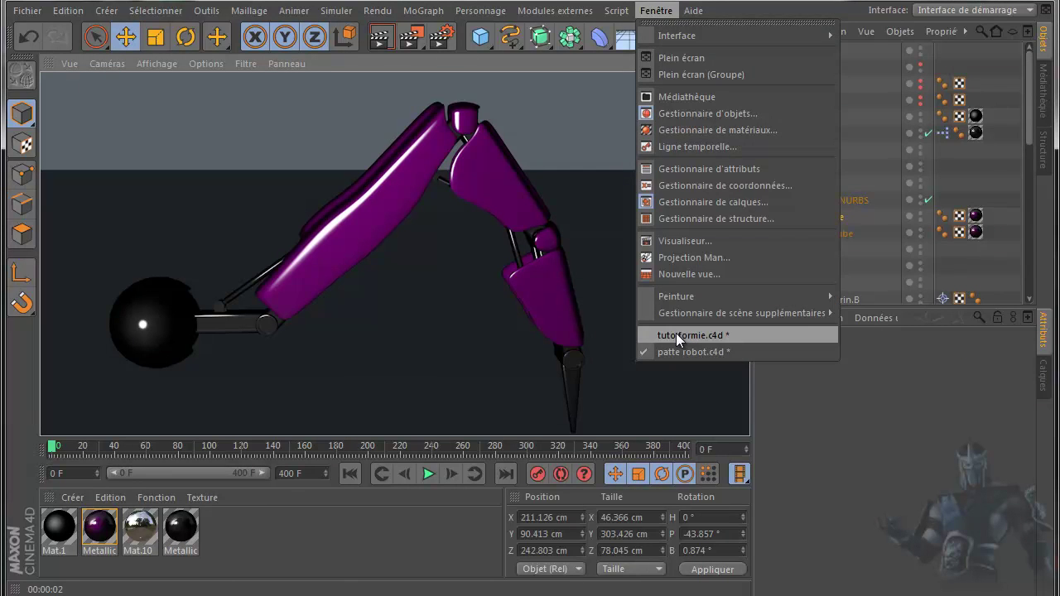
Step: Return to tutoformie.c4d and frame the mechanism in a full-size front view
{"action": "left_click", "coordinate": [676, 335]}
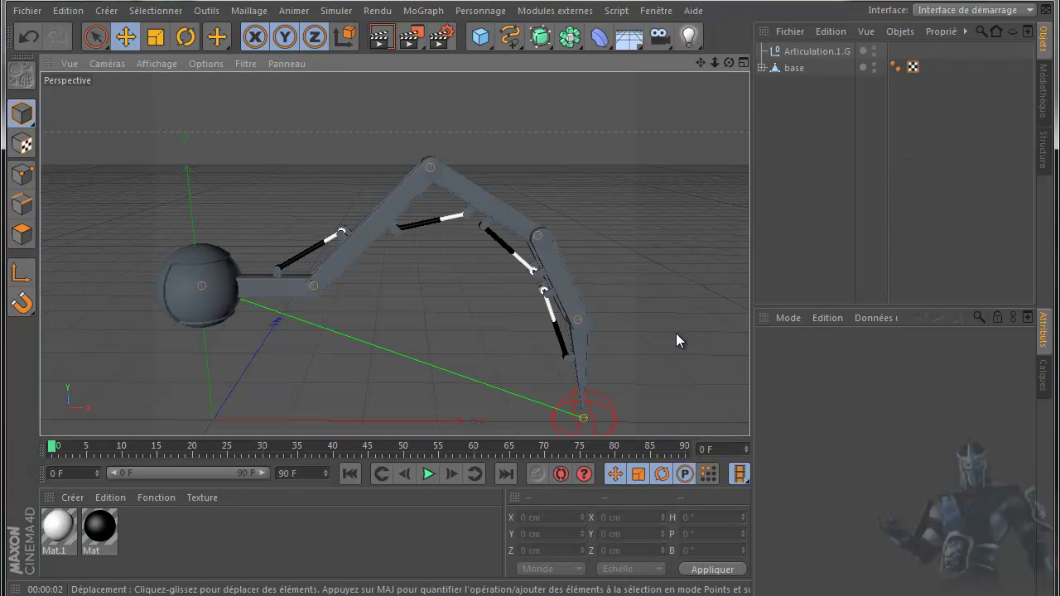
{"action": "middle_click", "coordinate": [462, 298]}
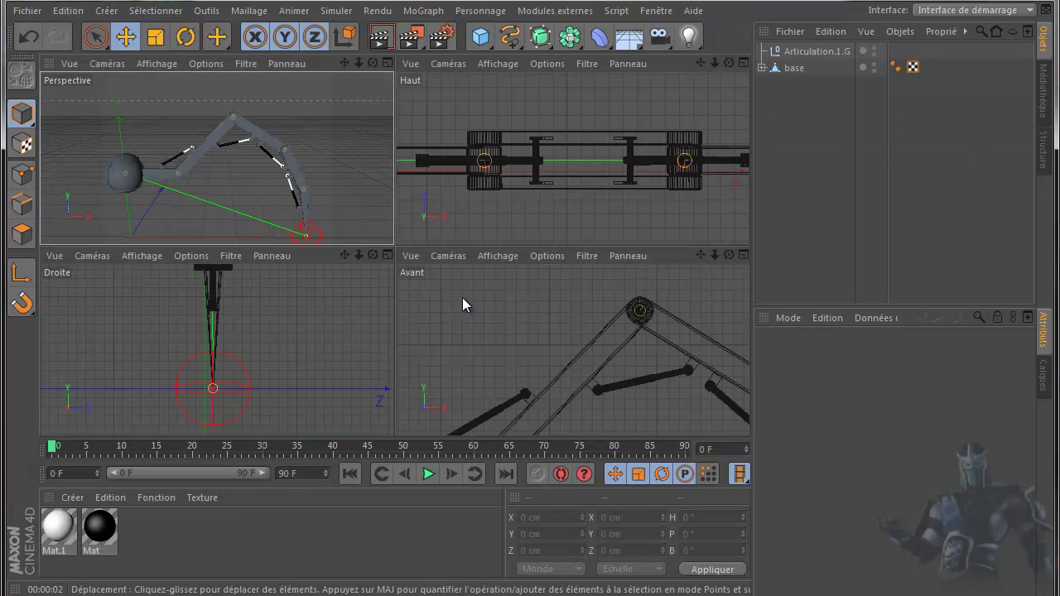
{"action": "middle_click", "coordinate": [462, 298]}
{"action": "scroll", "coordinate": [405, 294], "scroll_direction": "down", "scroll_amount": 2}
{"action": "scroll", "coordinate": [405, 295], "scroll_direction": "down", "scroll_amount": 1}
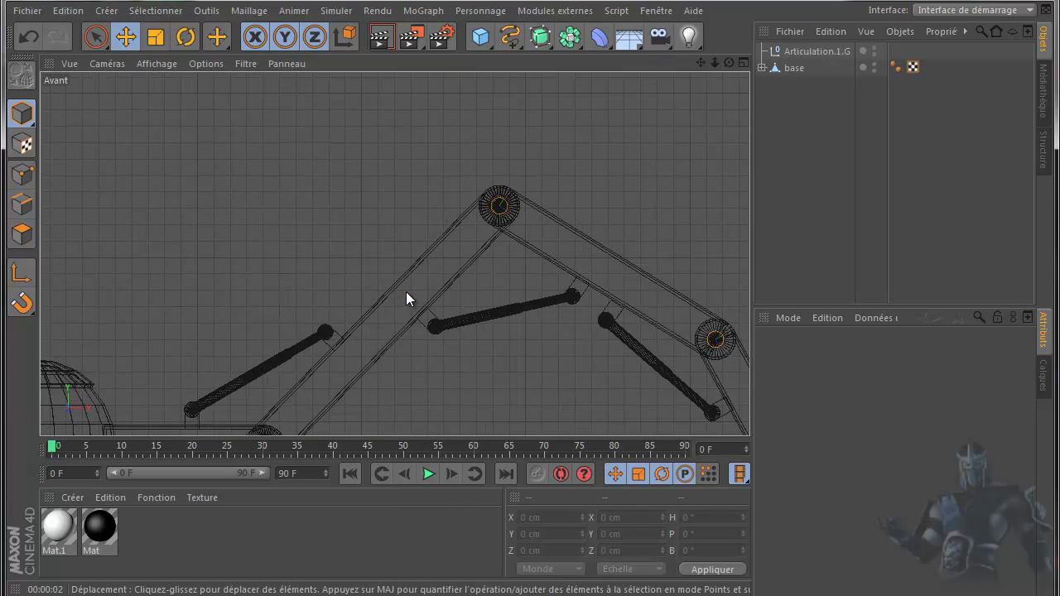
{"action": "scroll", "coordinate": [406, 291], "scroll_direction": "down", "scroll_amount": 1}
{"action": "middle_click_drag", "start_coordinate": [530, 323], "coordinate": [529, 325], "text": "alt"}
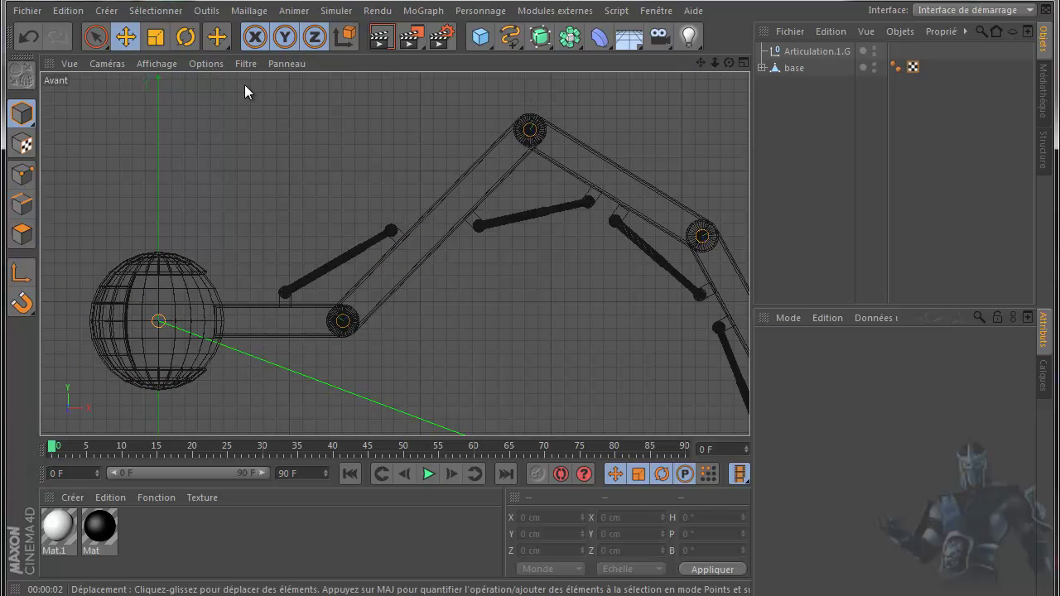
Step: Add a cube at the arm's upper joint and flatten it to 48.577 cm tall
{"action": "left_click", "coordinate": [483, 38]}
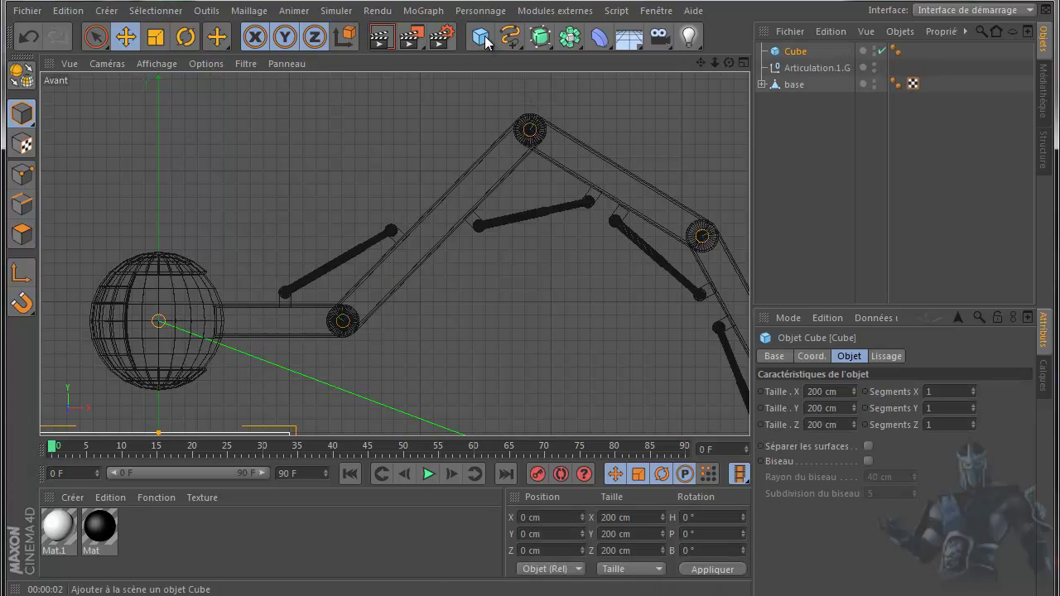
{"action": "scroll", "coordinate": [336, 270], "scroll_direction": "down", "scroll_amount": 3}
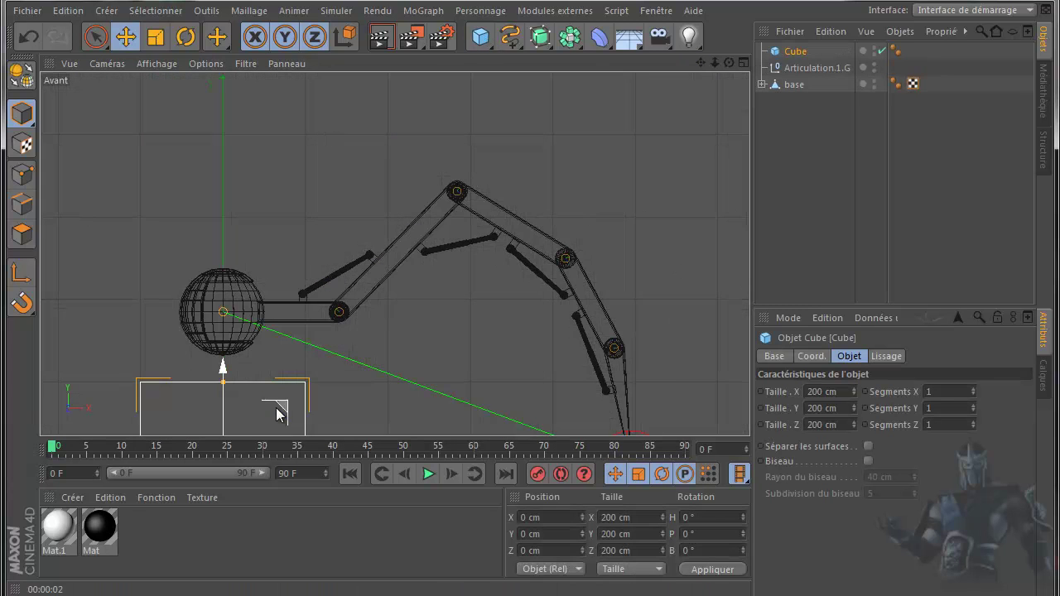
{"action": "left_click_drag", "start_coordinate": [284, 410], "coordinate": [458, 196]}
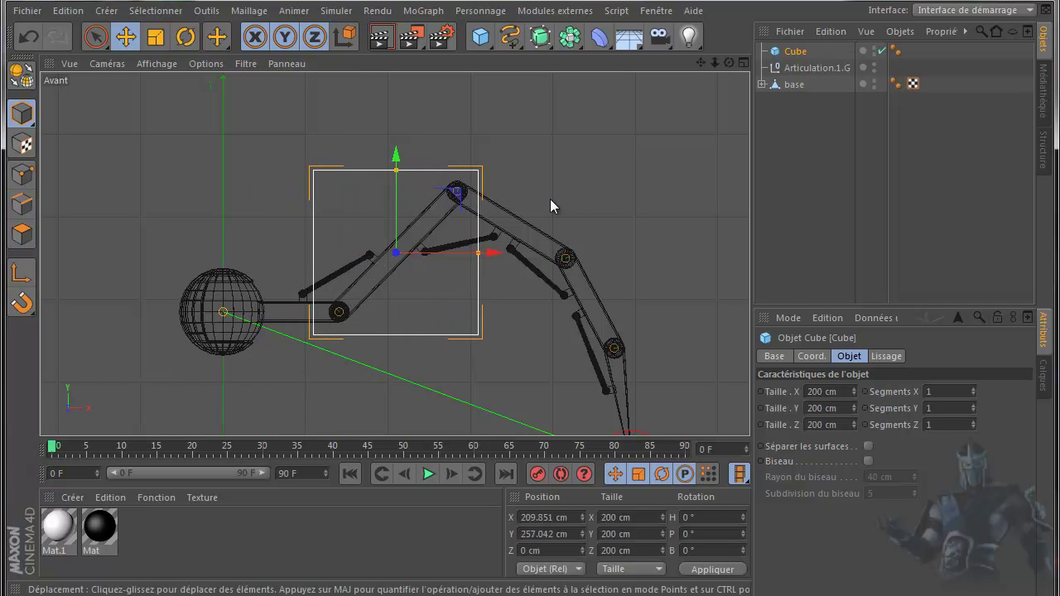
{"action": "scroll", "coordinate": [454, 252], "scroll_direction": "up", "scroll_amount": 1}
{"action": "scroll", "coordinate": [454, 253], "scroll_direction": "up", "scroll_amount": 1}
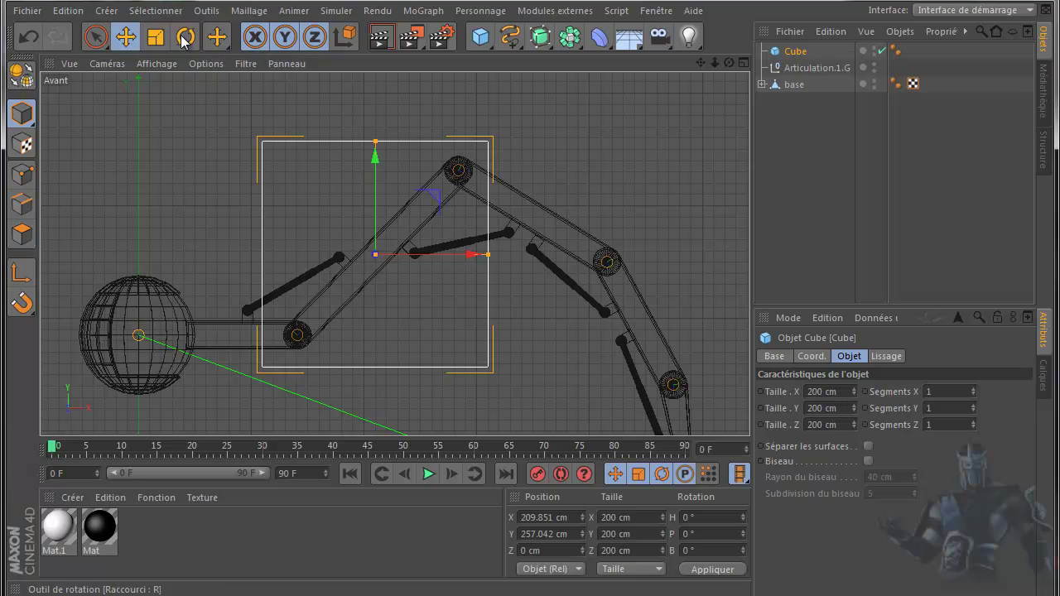
{"action": "left_click_drag", "start_coordinate": [377, 145], "coordinate": [379, 234]}
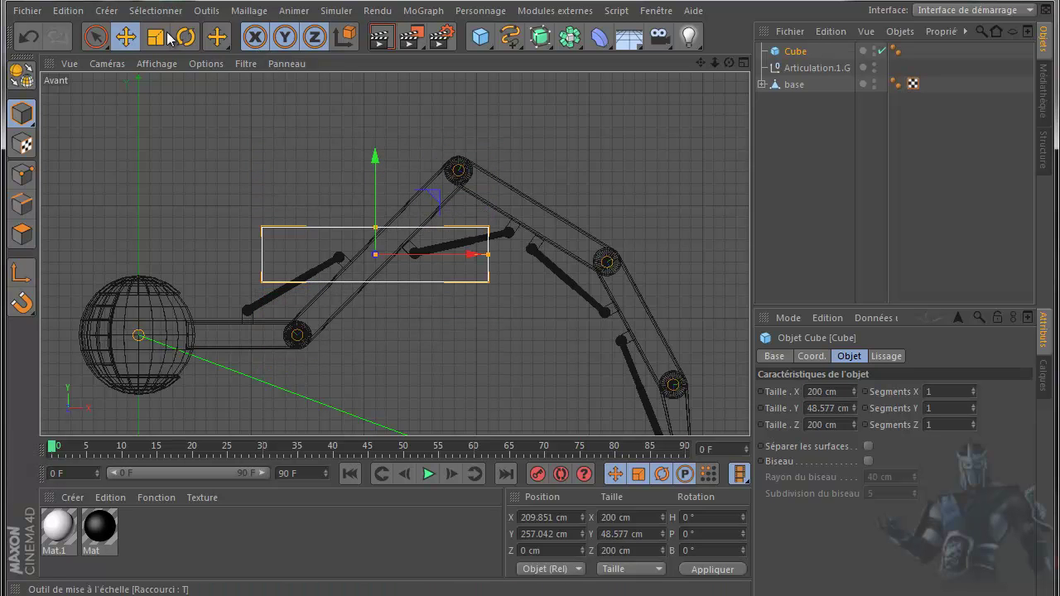
Step: Rotate the cube to about -45° so it follows the first arm segment
{"action": "left_click", "coordinate": [186, 36]}
{"action": "scroll", "coordinate": [375, 265], "scroll_direction": "up", "scroll_amount": 1}
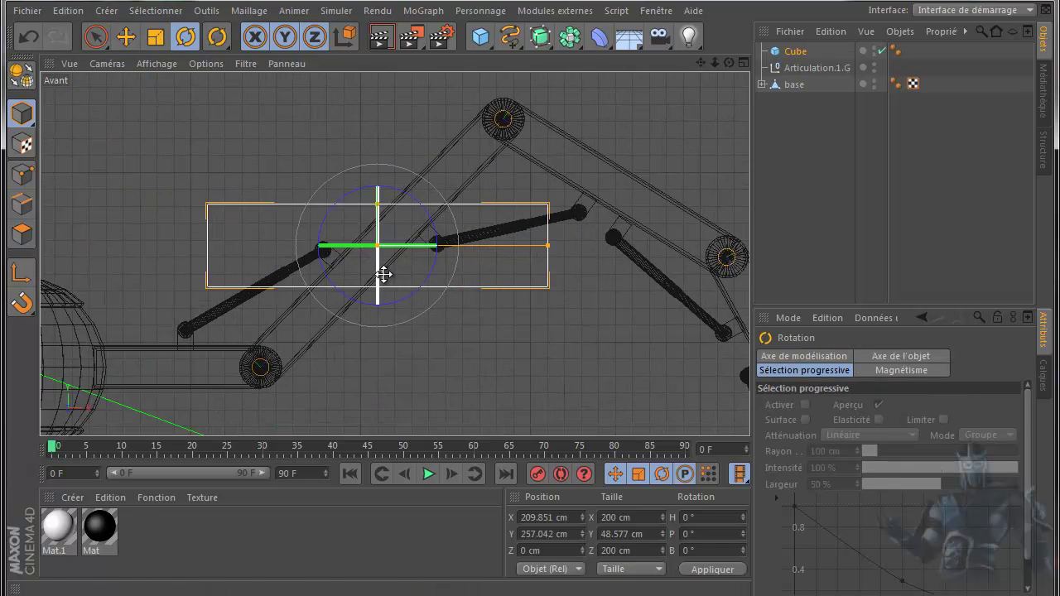
{"action": "scroll", "coordinate": [383, 279], "scroll_direction": "up", "scroll_amount": 1}
{"action": "scroll", "coordinate": [385, 277], "scroll_direction": "up", "scroll_amount": 1}
{"action": "left_click_drag", "start_coordinate": [423, 199], "coordinate": [389, 156]}
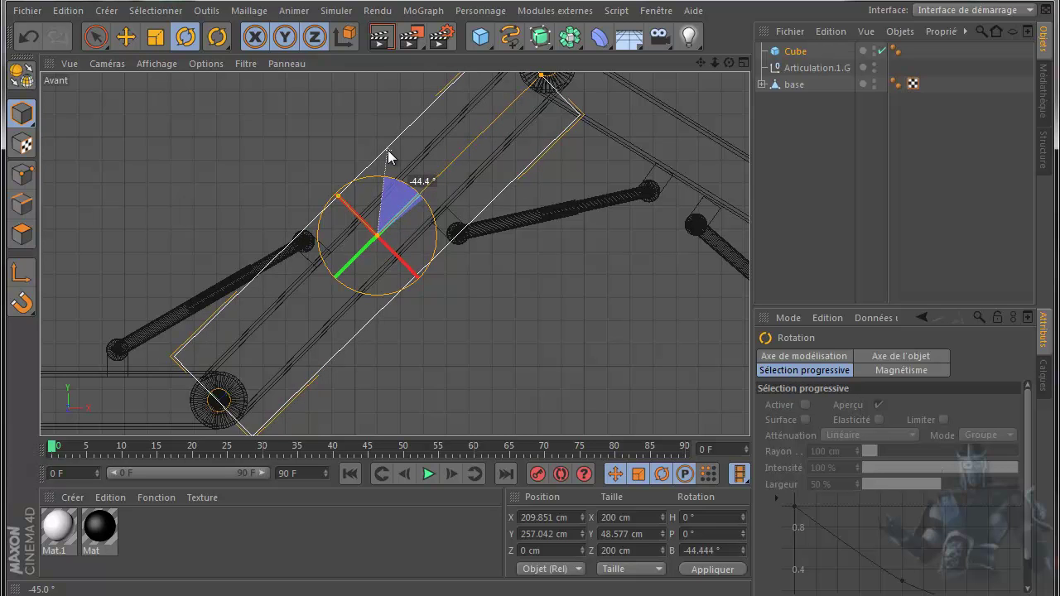
{"action": "left_click_drag", "start_coordinate": [389, 157], "coordinate": [387, 143]}
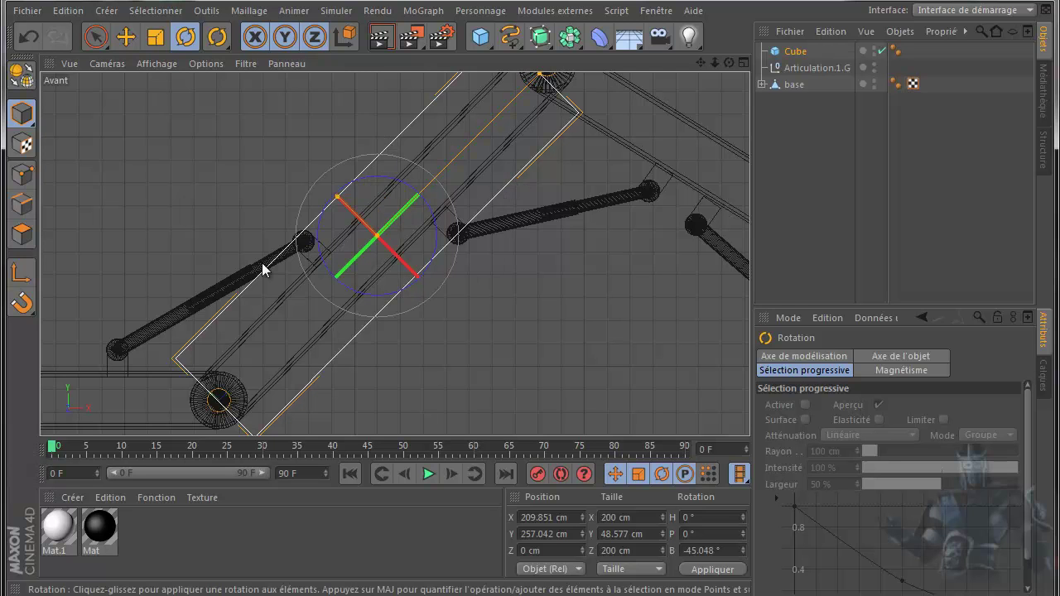
Step: In the front view, resize and slide the cube to fit the first arm segment's length and thickness
{"action": "left_click", "coordinate": [126, 39]}
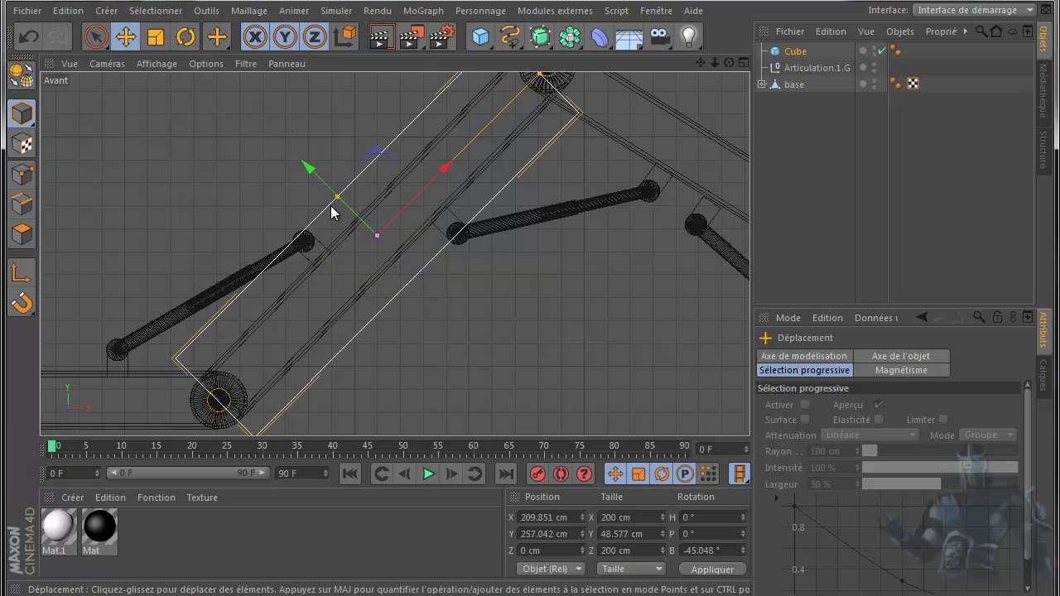
{"action": "left_click_drag", "start_coordinate": [337, 201], "coordinate": [347, 210]}
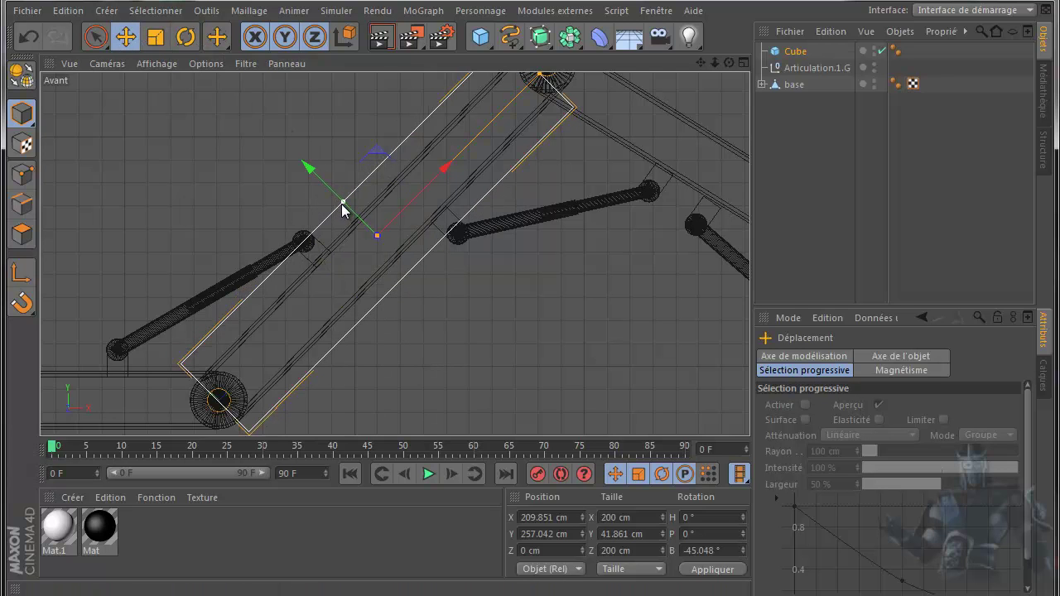
{"action": "left_click_drag", "start_coordinate": [309, 169], "coordinate": [299, 164]}
{"action": "left_click_drag", "start_coordinate": [335, 196], "coordinate": [329, 190]}
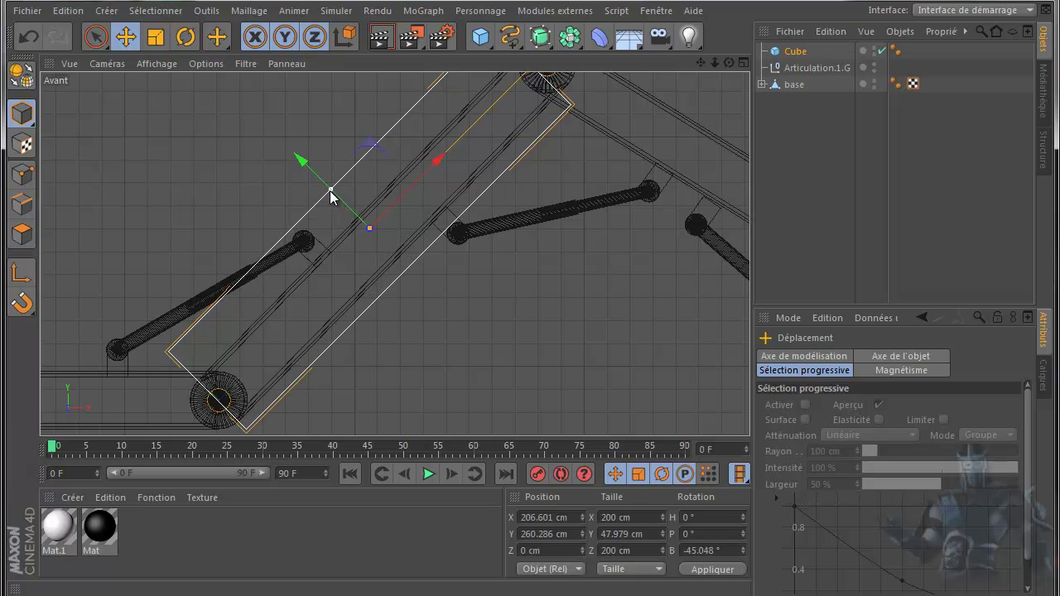
{"action": "left_click_drag", "start_coordinate": [302, 160], "coordinate": [304, 170]}
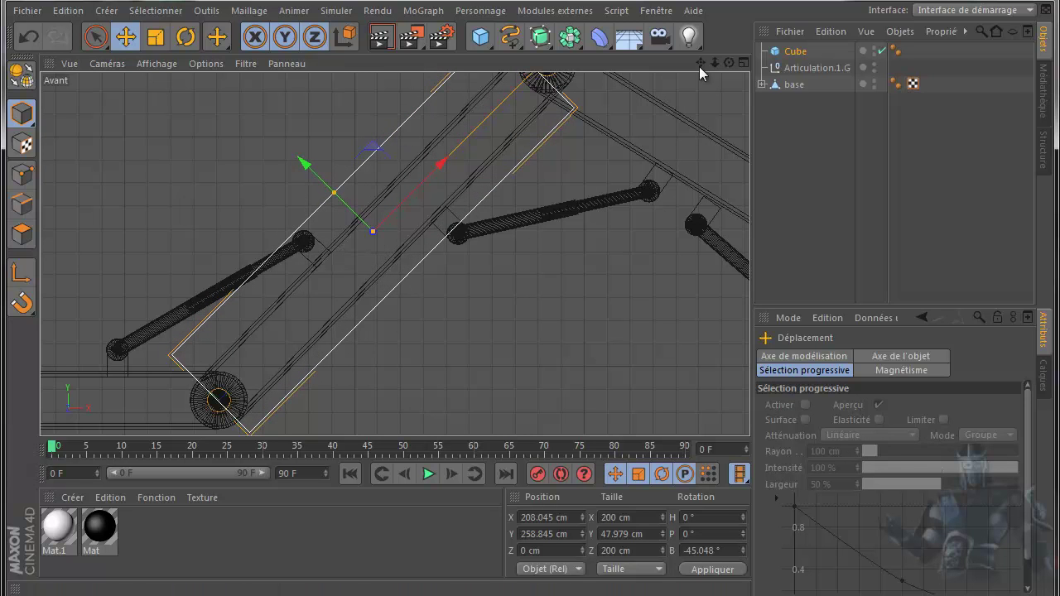
{"action": "mouse_move", "coordinate": [701, 64]}
{"action": "left_mouse_down"}
{"action": "mouse_move", "coordinate": [677, 91]}
{"action": "mouse_move", "coordinate": [698, 63]}
{"action": "left_mouse_up"}
{"action": "left_click_drag", "start_coordinate": [544, 100], "coordinate": [526, 117]}
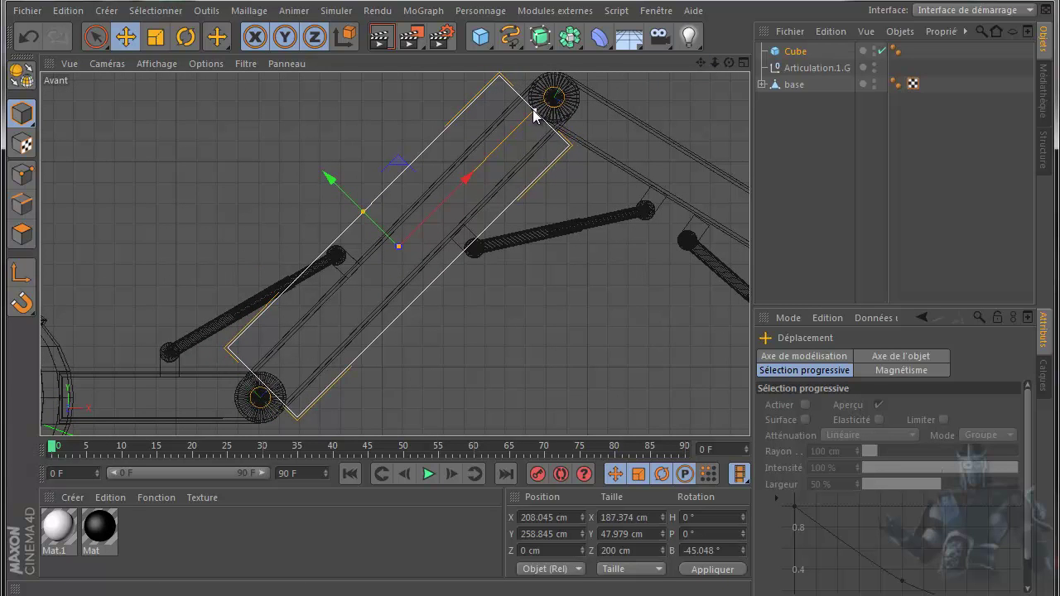
{"action": "left_click_drag", "start_coordinate": [467, 176], "coordinate": [473, 176]}
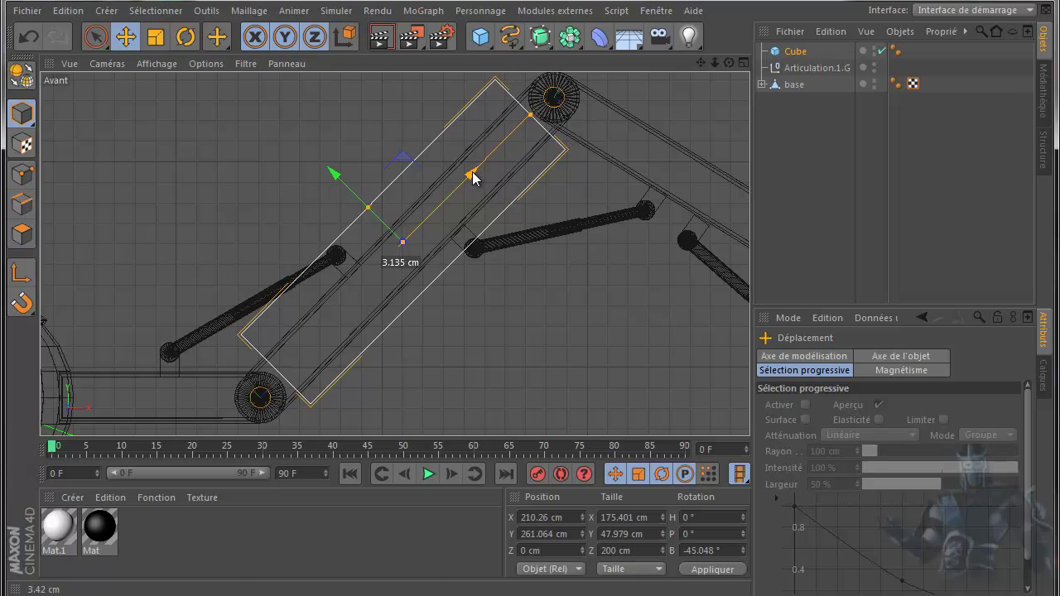
Step: In the top view, narrow the cube's depth and raise it to about 7.95 cm in Z
{"action": "middle_click", "coordinate": [336, 141]}
{"action": "middle_click", "coordinate": [473, 163]}
{"action": "scroll", "coordinate": [473, 163], "scroll_direction": "down", "scroll_amount": 3}
{"action": "scroll", "coordinate": [473, 163], "scroll_direction": "down", "scroll_amount": 2}
{"action": "left_click_drag", "start_coordinate": [443, 85], "coordinate": [446, 176]}
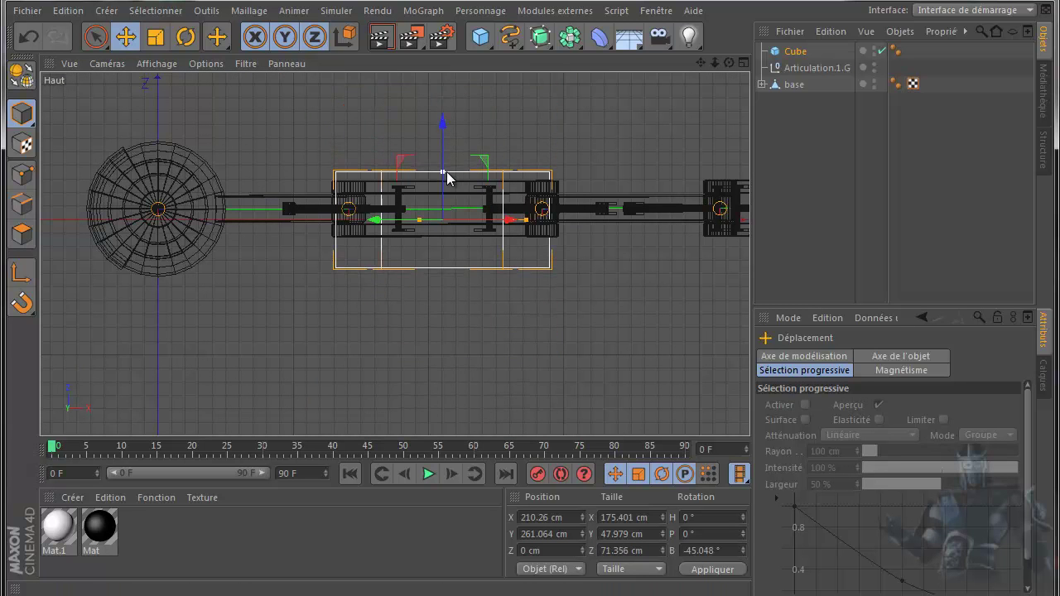
{"action": "scroll", "coordinate": [443, 181], "scroll_direction": "up", "scroll_amount": 1}
{"action": "scroll", "coordinate": [443, 180], "scroll_direction": "up", "scroll_amount": 1}
{"action": "scroll", "coordinate": [443, 180], "scroll_direction": "up", "scroll_amount": 1}
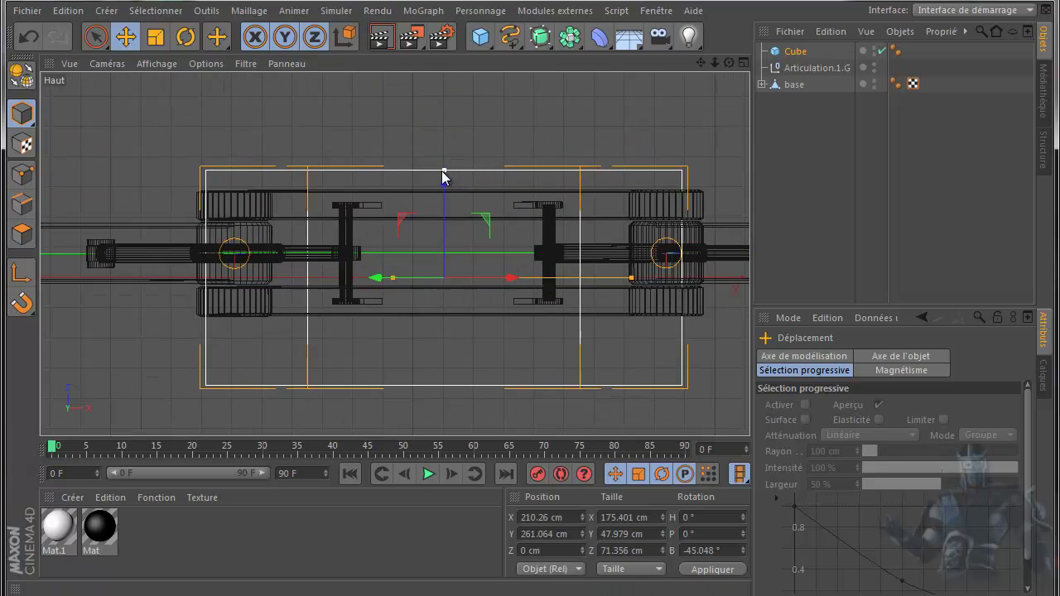
{"action": "left_click_drag", "start_coordinate": [443, 189], "coordinate": [447, 166]}
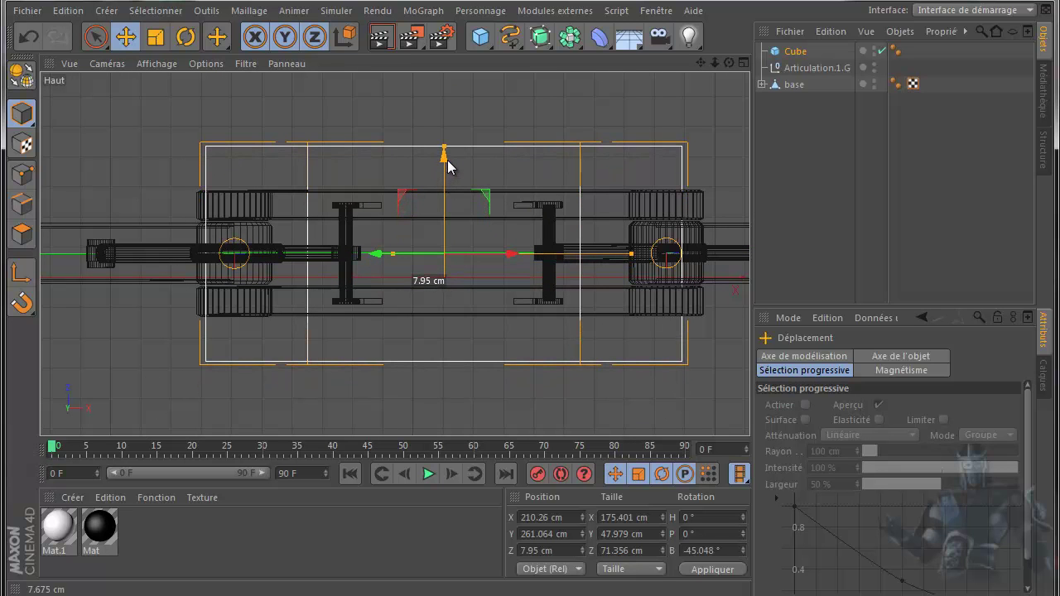
{"action": "left_click_drag", "start_coordinate": [447, 160], "coordinate": [443, 189]}
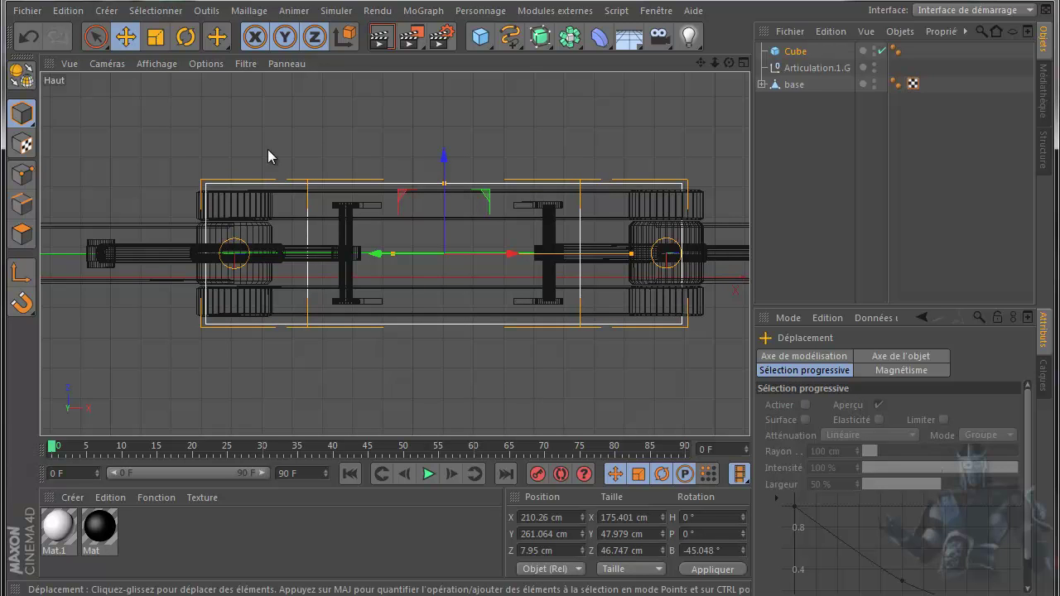
Step: Show the perspective view alone, zoomed in and orbited to see the arm at an angle
{"action": "middle_click", "coordinate": [131, 198]}
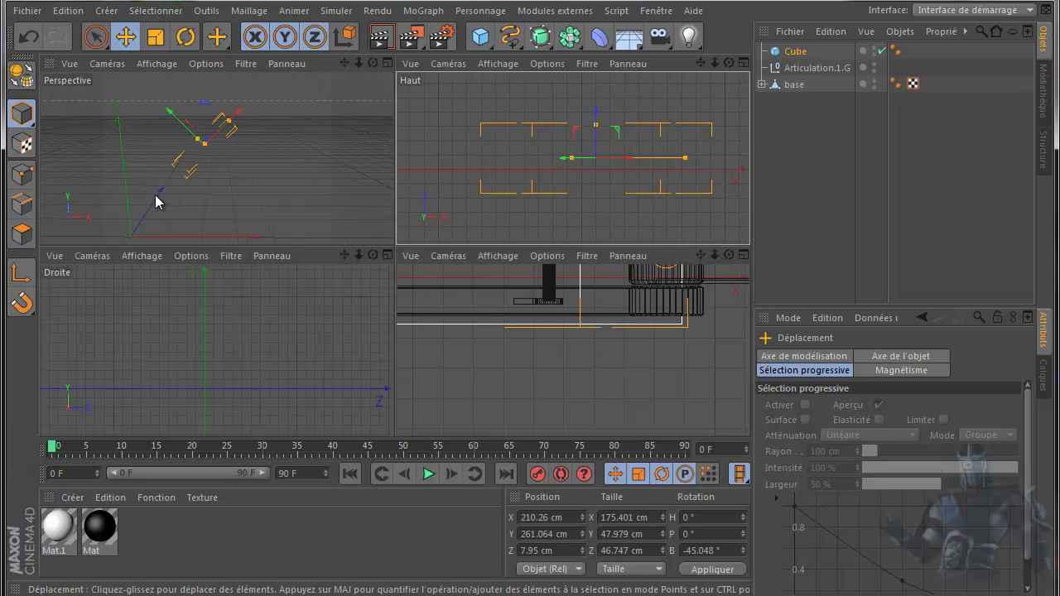
{"action": "middle_click", "coordinate": [198, 204]}
{"action": "scroll", "coordinate": [345, 248], "scroll_direction": "up", "scroll_amount": 2}
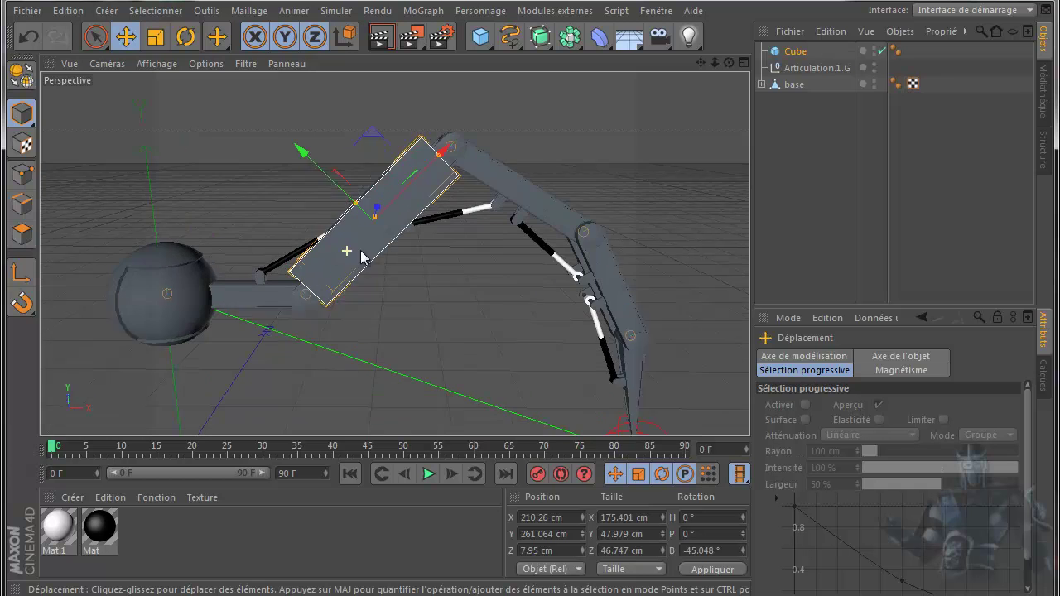
{"action": "scroll", "coordinate": [344, 249], "scroll_direction": "up", "scroll_amount": 2}
{"action": "left_click_drag", "start_coordinate": [531, 327], "coordinate": [535, 332], "text": "alt"}
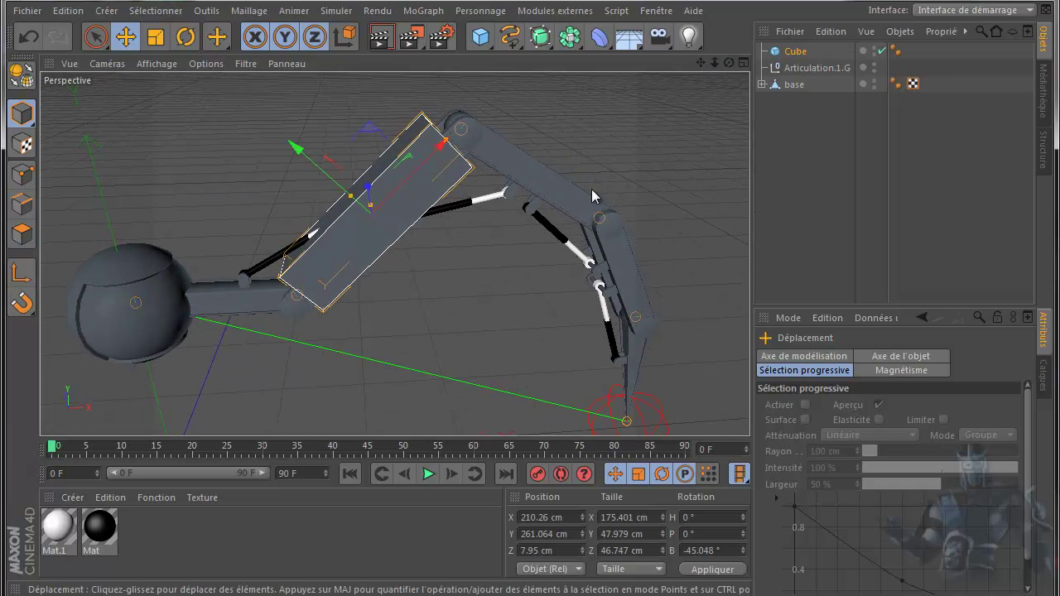
Step: Switch to the patte robot scene and toggle the Sphère object off and back on
{"action": "left_click", "coordinate": [663, 12]}
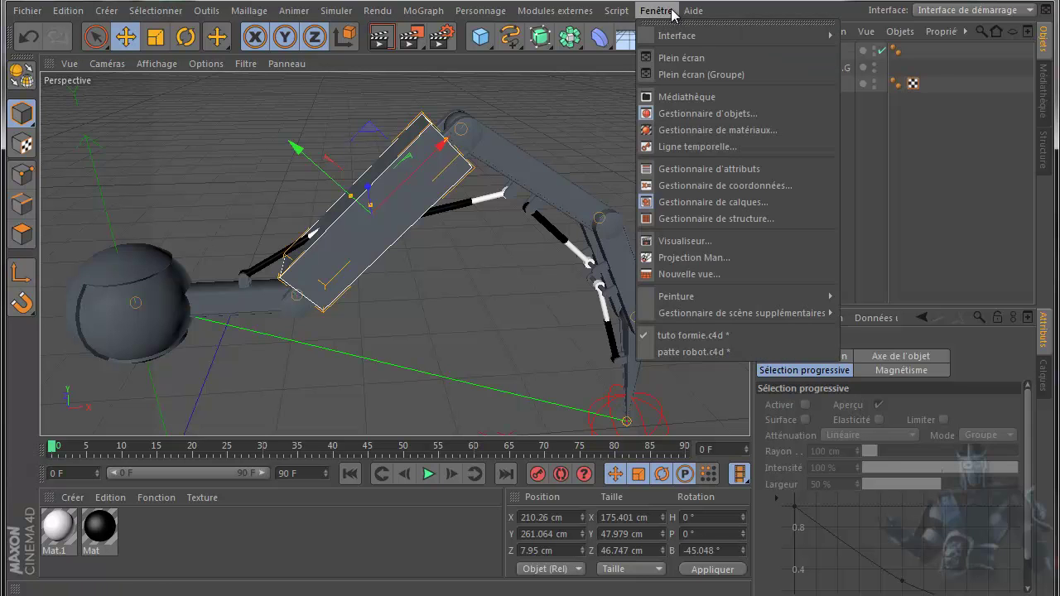
{"action": "left_click", "coordinate": [672, 352]}
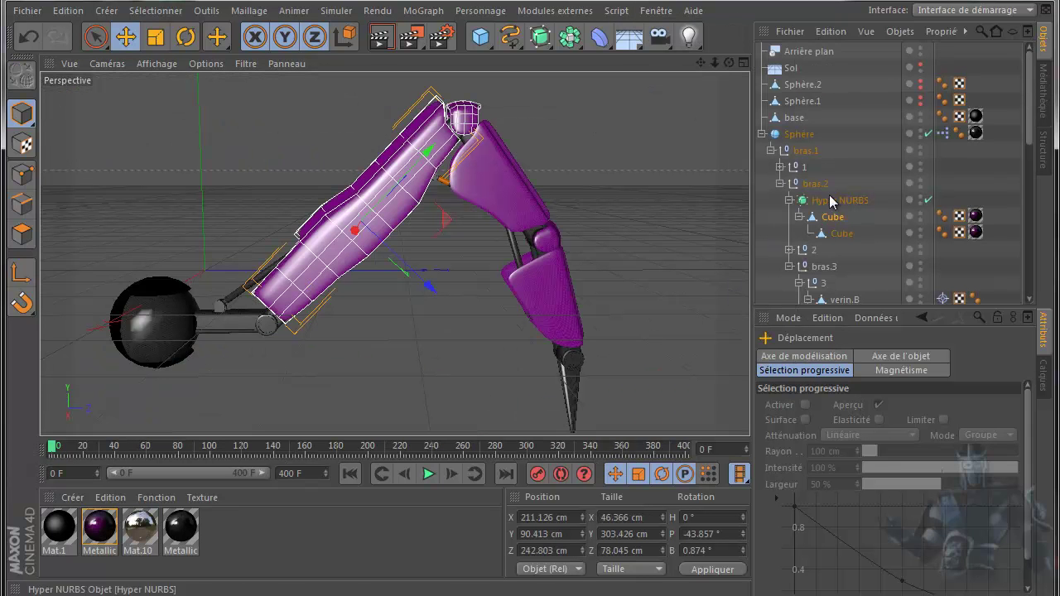
{"action": "left_click", "coordinate": [927, 134]}
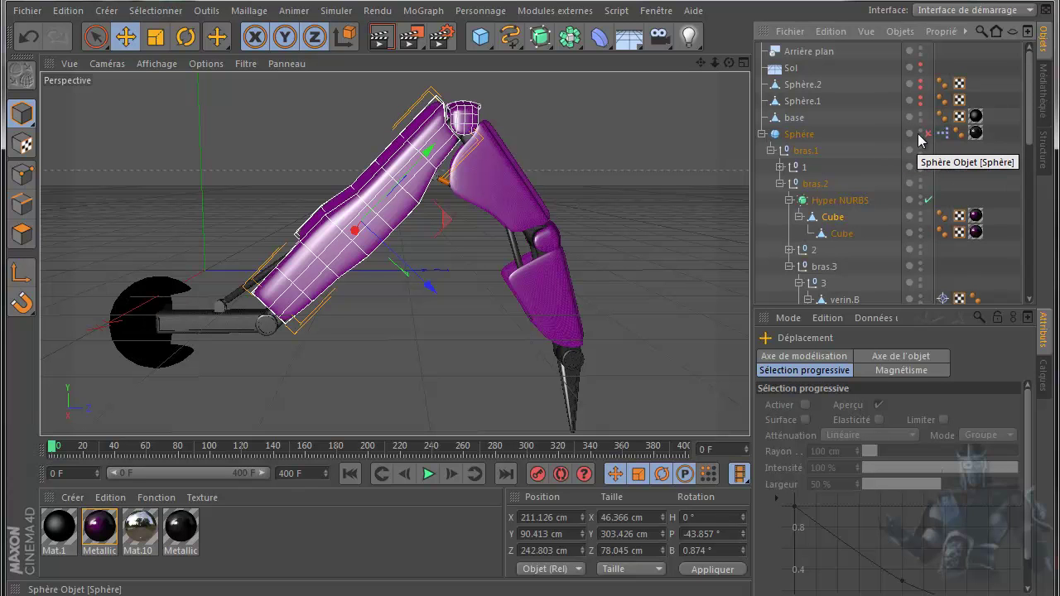
{"action": "left_click", "coordinate": [928, 134]}
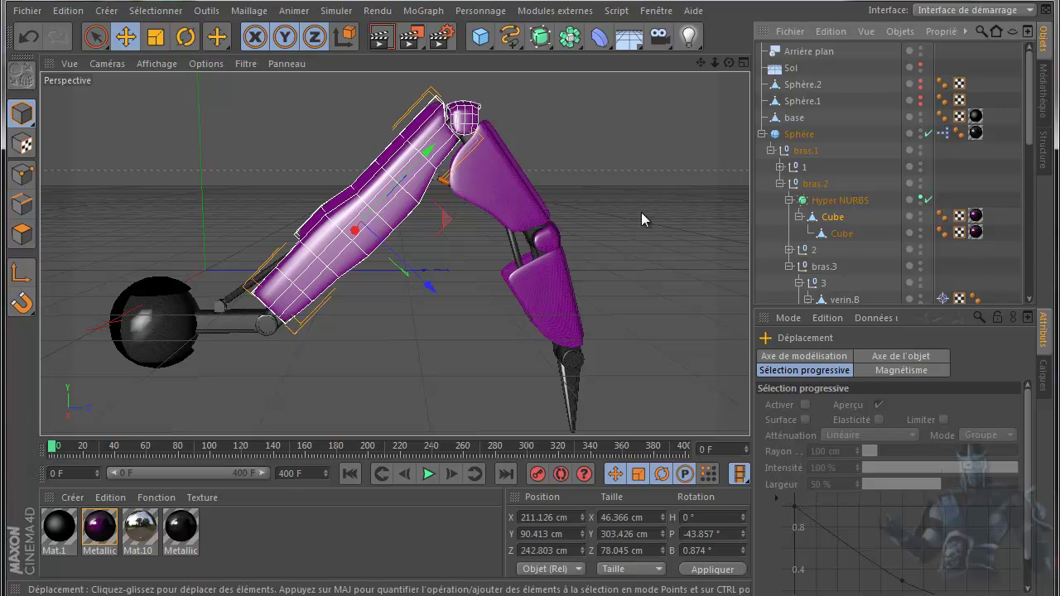
Step: Orbit around the purple arm, then return to the tuto formie scene
{"action": "left_click_drag", "start_coordinate": [410, 137], "coordinate": [397, 124], "text": "alt"}
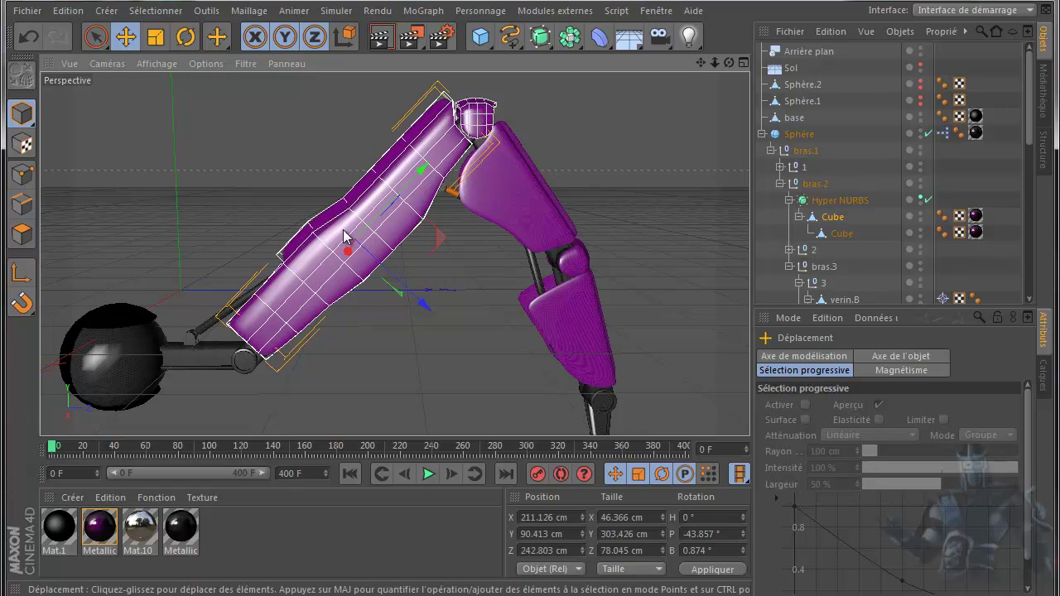
{"action": "left_click_drag", "start_coordinate": [728, 62], "coordinate": [523, 326]}
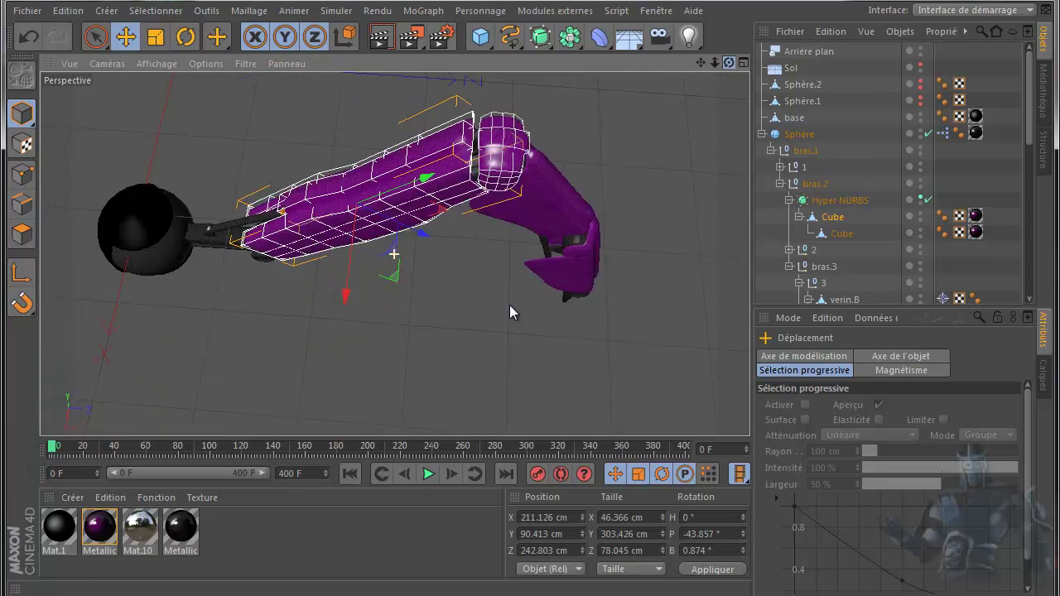
{"action": "left_click_drag", "start_coordinate": [523, 325], "coordinate": [531, 319]}
{"action": "left_click", "coordinate": [639, 11]}
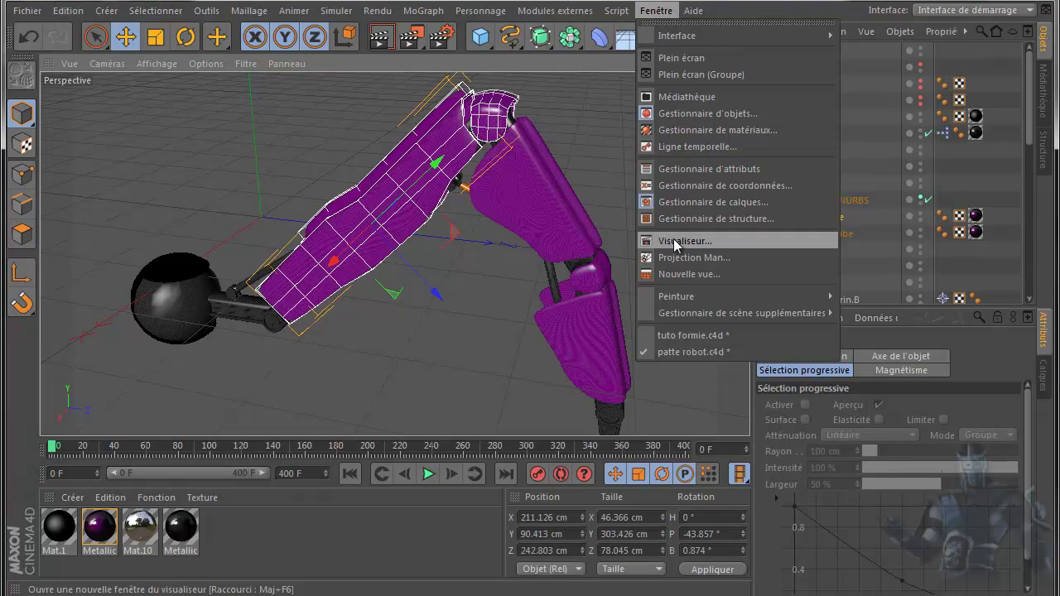
{"action": "left_click", "coordinate": [687, 335]}
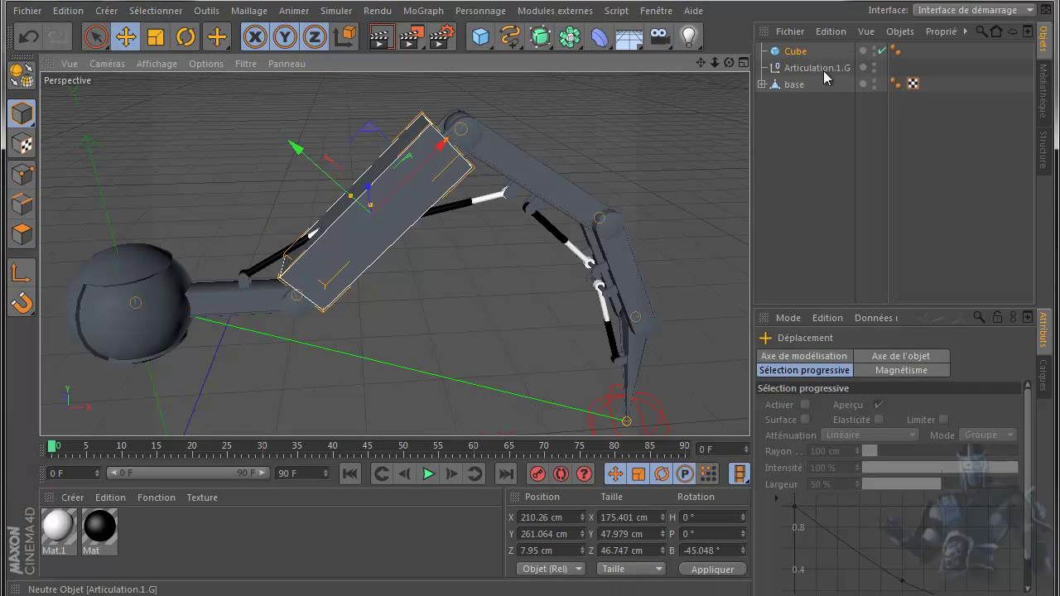
Step: Give the Cube 6 X, 3 Y and 3 Z segments
{"action": "left_click", "coordinate": [796, 52]}
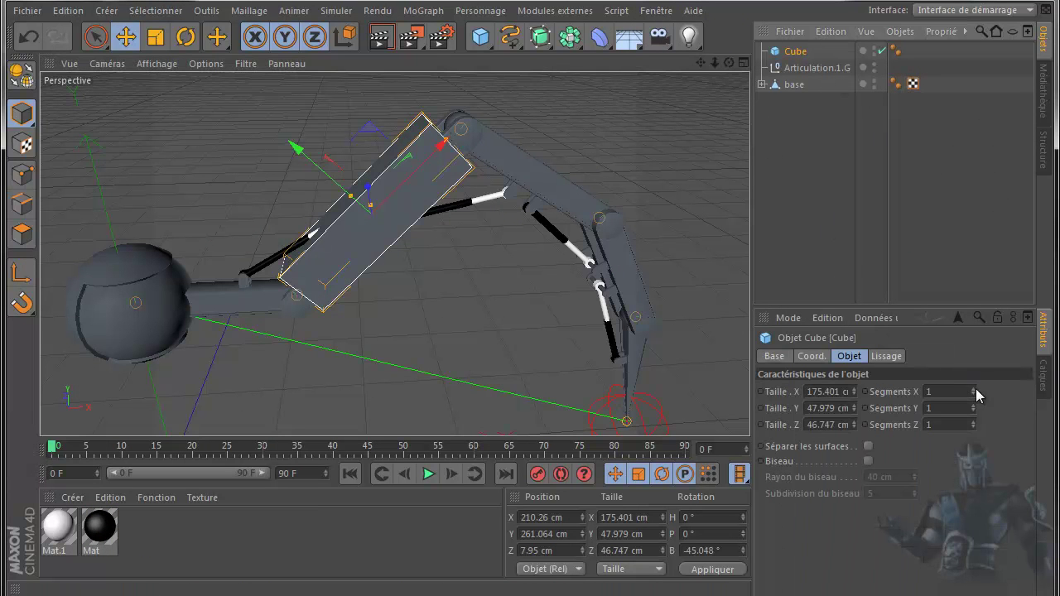
{"action": "left_click", "coordinate": [974, 389]}
{"action": "left_click", "coordinate": [974, 388]}
{"action": "left_click", "coordinate": [974, 388]}
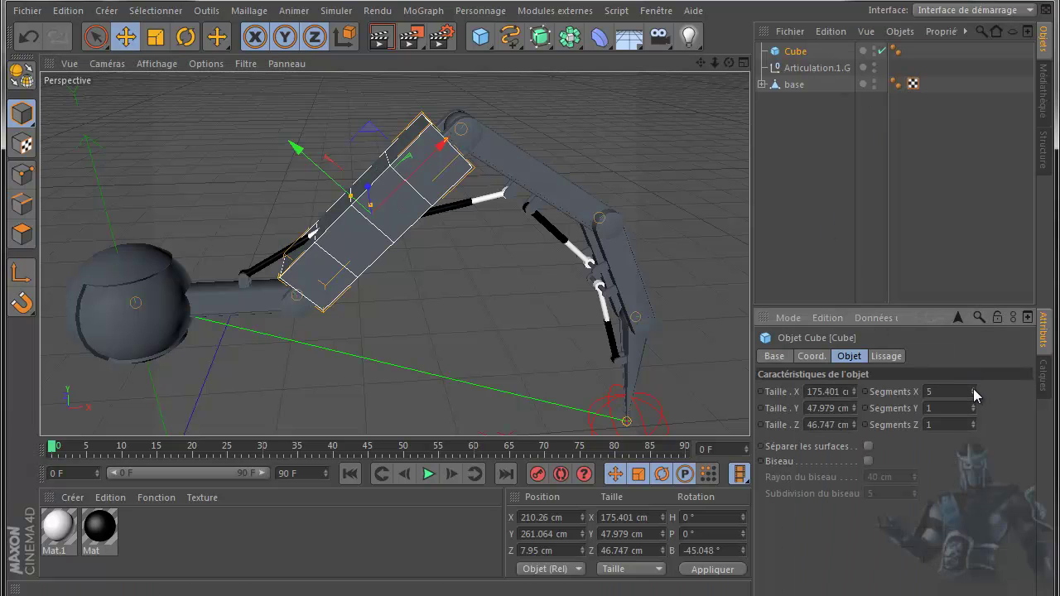
{"action": "left_click", "coordinate": [974, 388]}
{"action": "left_click", "coordinate": [973, 405]}
{"action": "left_click", "coordinate": [974, 405]}
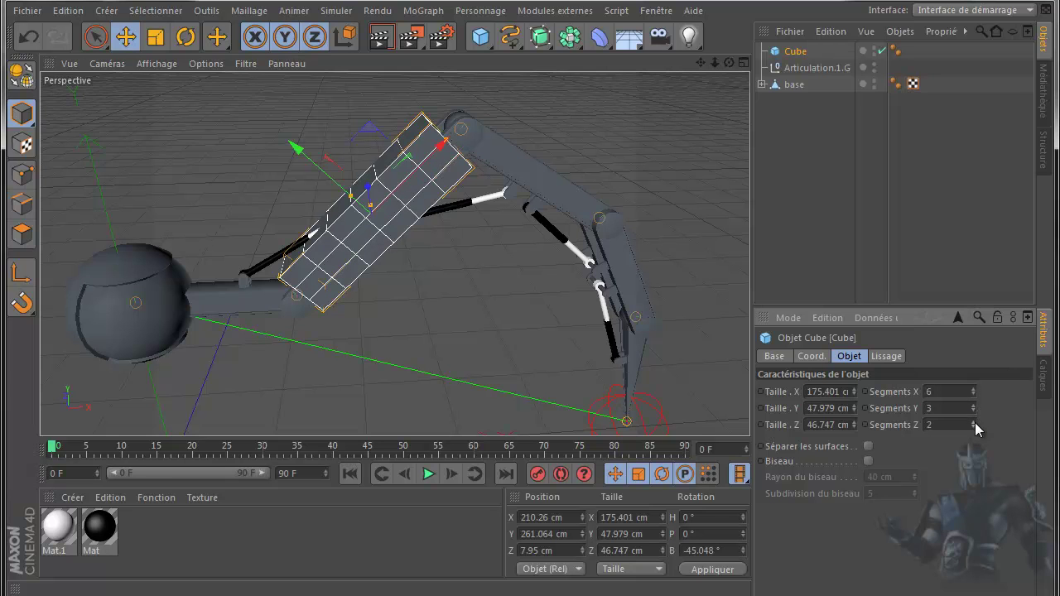
{"action": "left_click", "coordinate": [975, 422]}
{"action": "left_click_drag", "start_coordinate": [729, 63], "coordinate": [527, 324]}
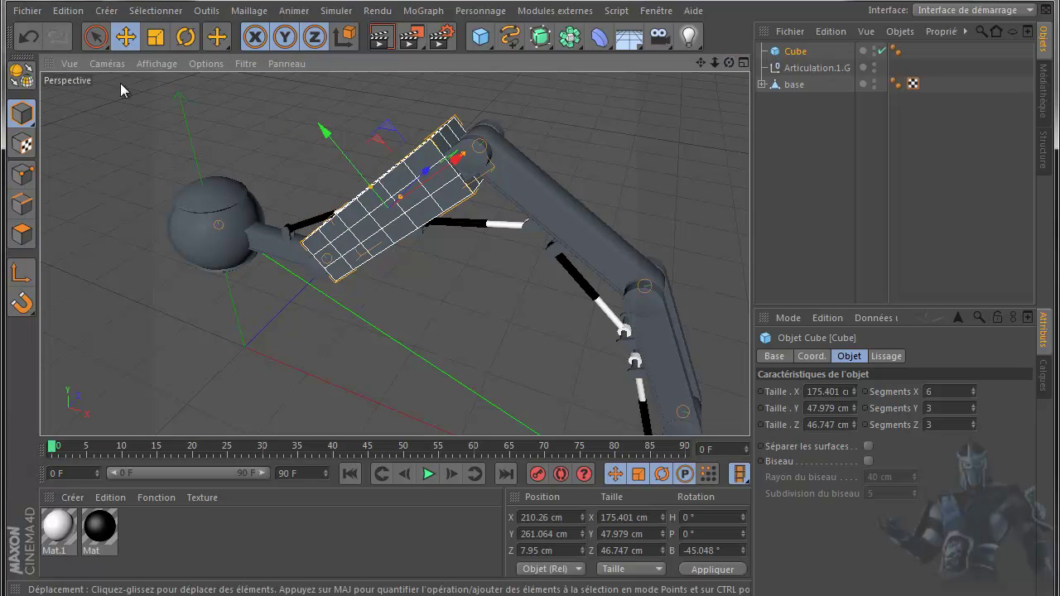
Step: Make the cube an editable polygon object and switch to Points mode
{"action": "left_click", "coordinate": [16, 74]}
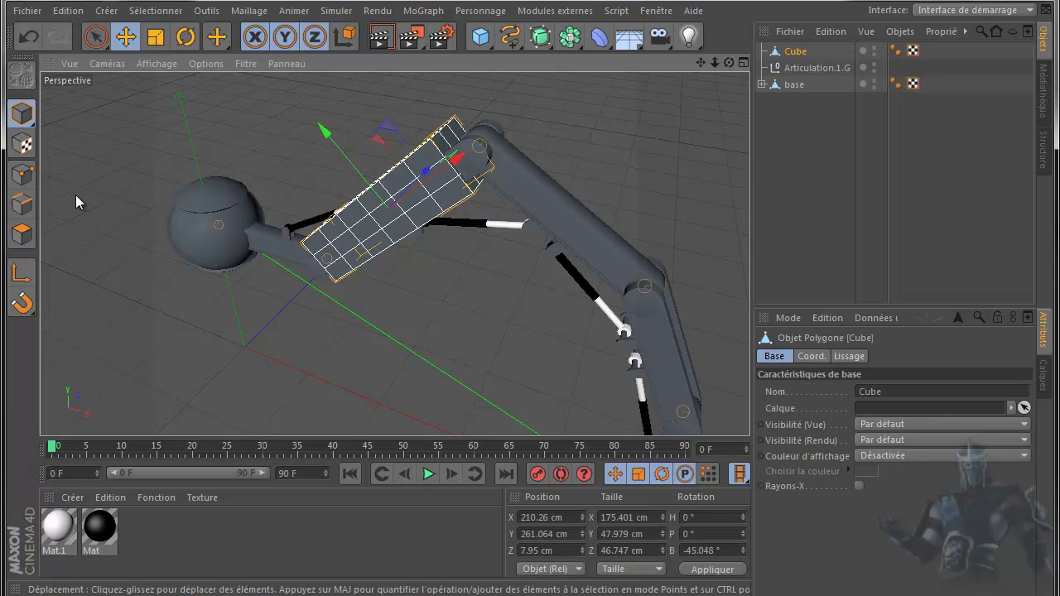
{"action": "left_click", "coordinate": [25, 176]}
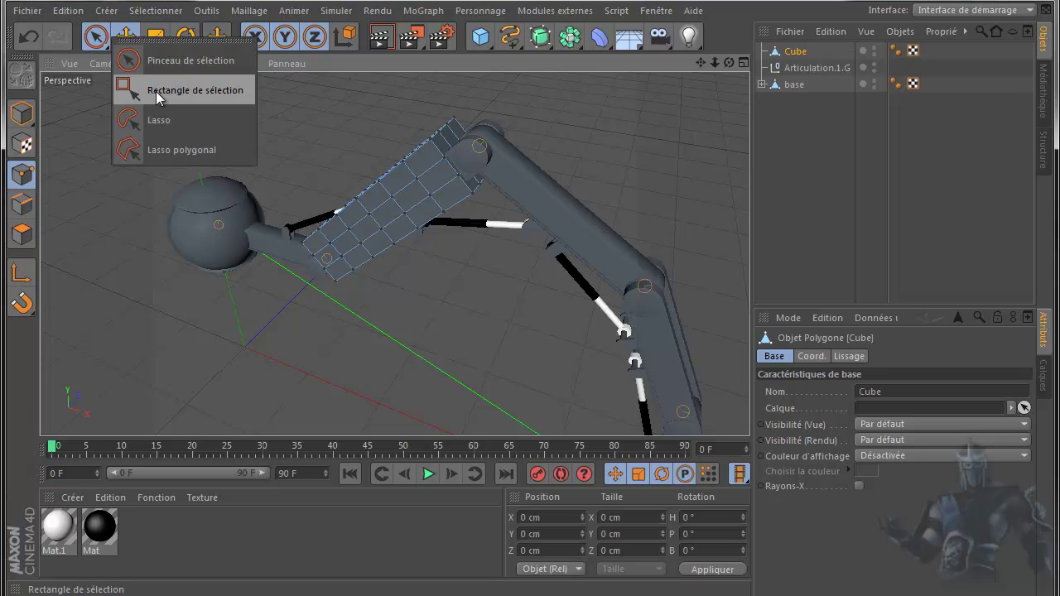
Step: Box-select the cube's two inner rows of points in the full-size top view
{"action": "left_click_drag", "start_coordinate": [105, 44], "coordinate": [155, 91]}
{"action": "middle_click", "coordinate": [450, 236]}
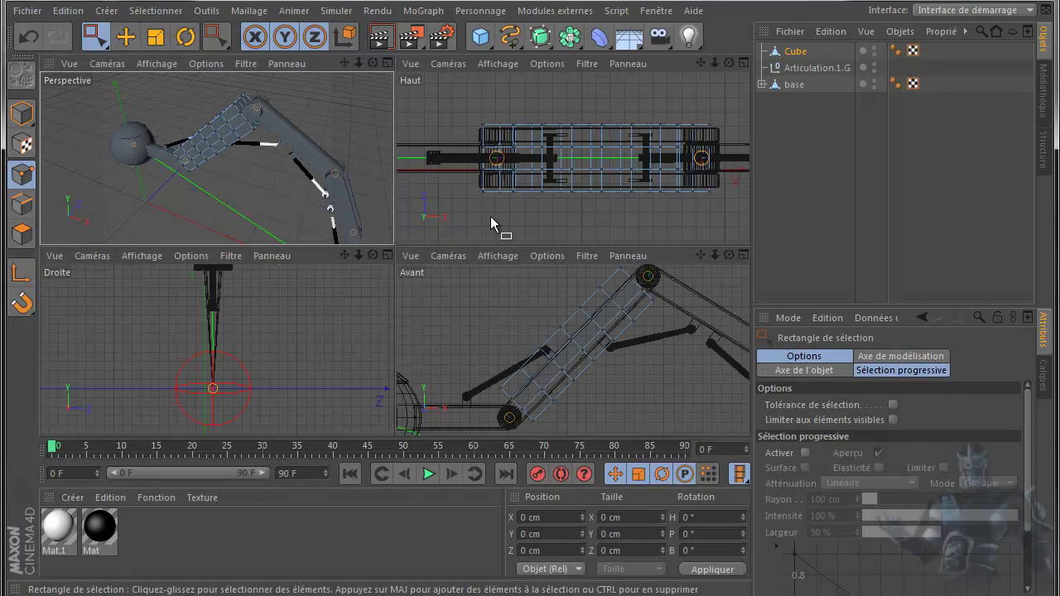
{"action": "middle_click", "coordinate": [490, 216]}
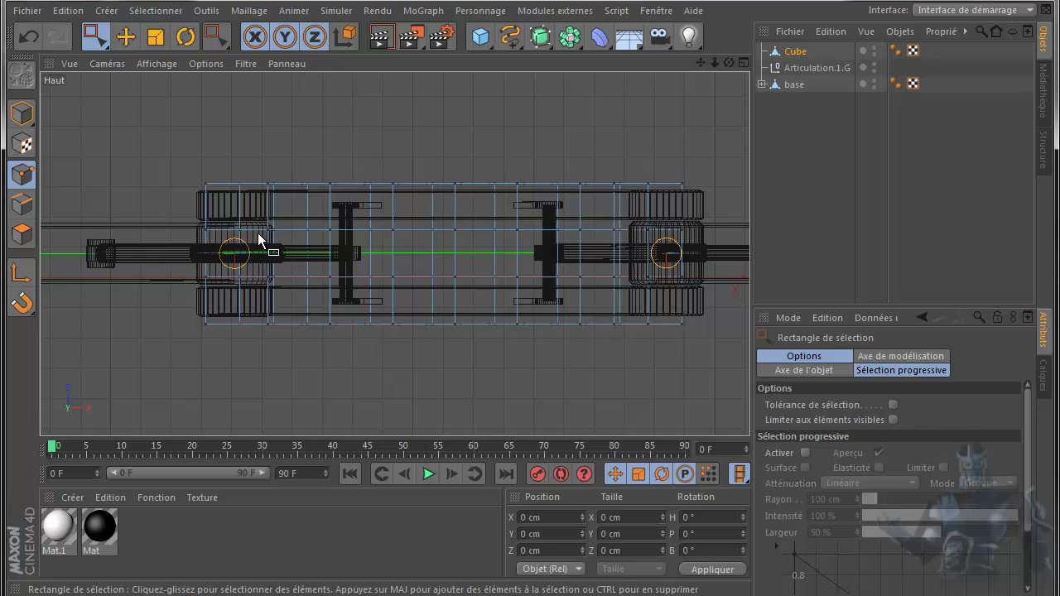
{"action": "left_click_drag", "start_coordinate": [168, 209], "coordinate": [719, 293]}
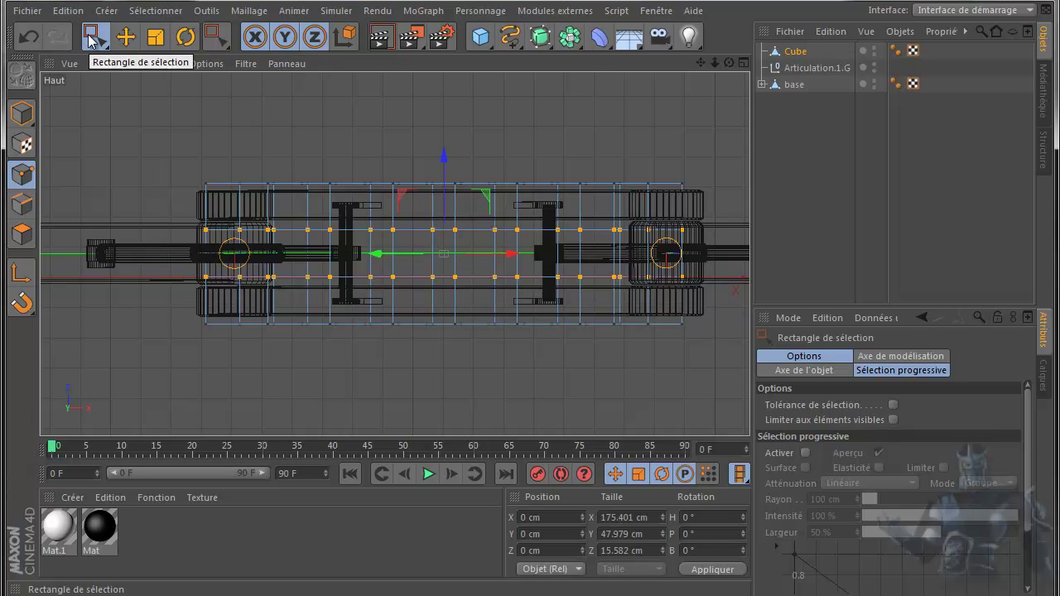
Step: Return to the full-size perspective view, orbit around the arm, and activate brush selection
{"action": "middle_click", "coordinate": [85, 99]}
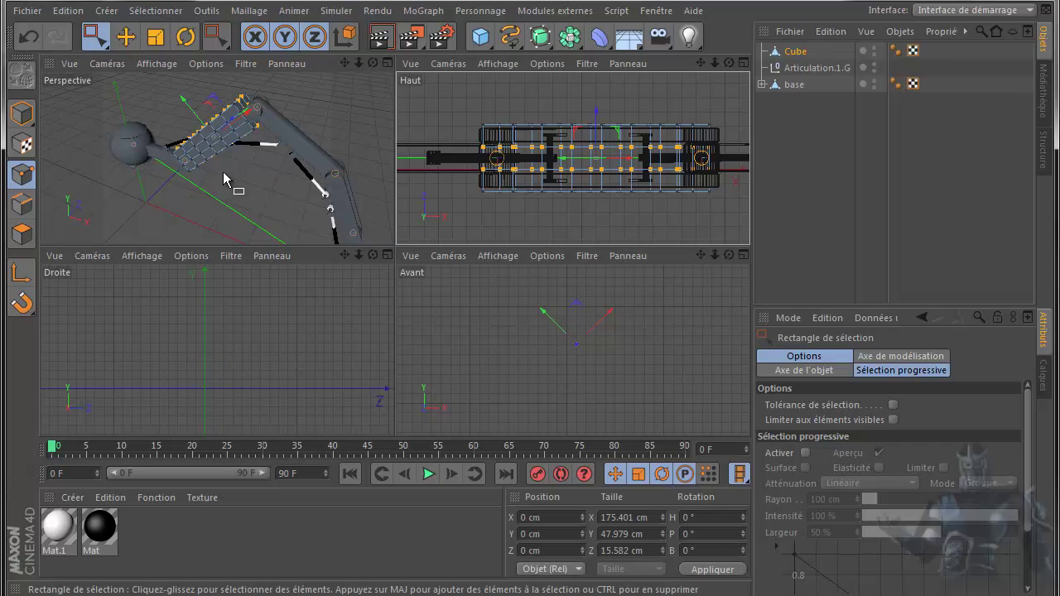
{"action": "middle_click", "coordinate": [298, 184]}
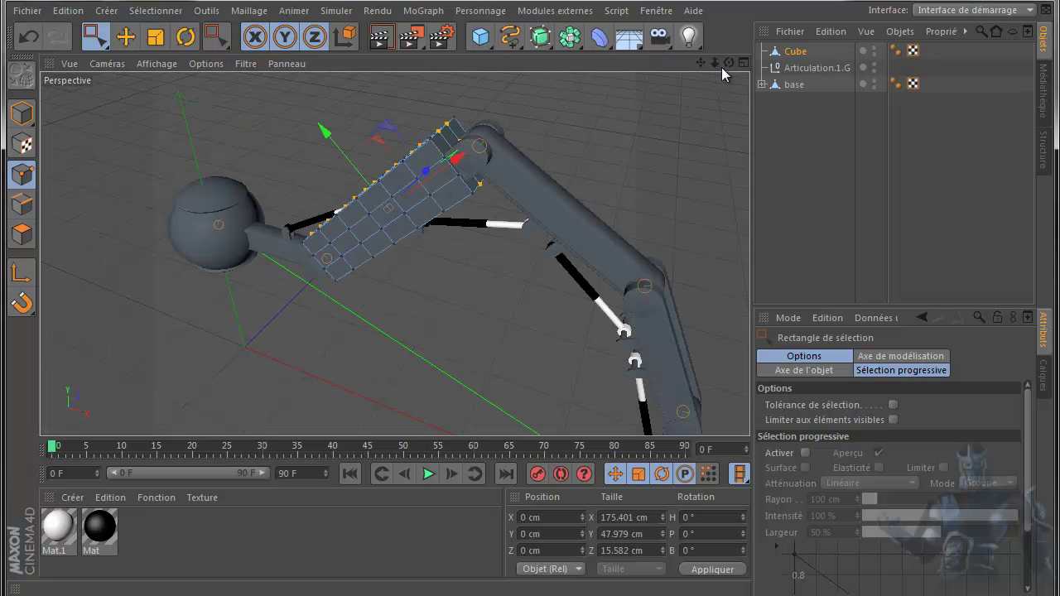
{"action": "left_click_drag", "start_coordinate": [729, 63], "coordinate": [536, 326]}
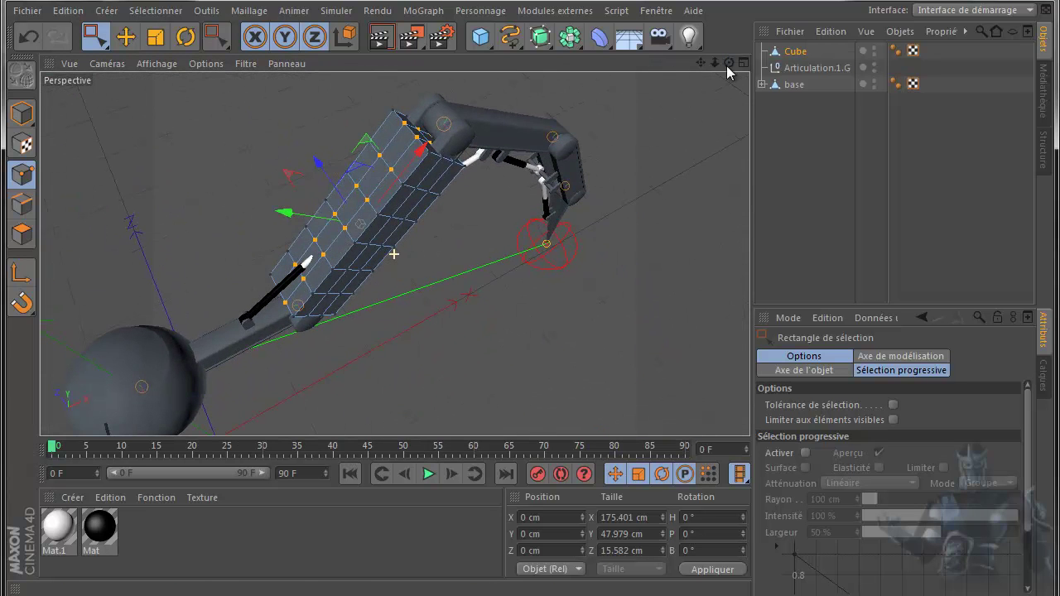
{"action": "left_click_drag", "start_coordinate": [106, 33], "coordinate": [176, 66]}
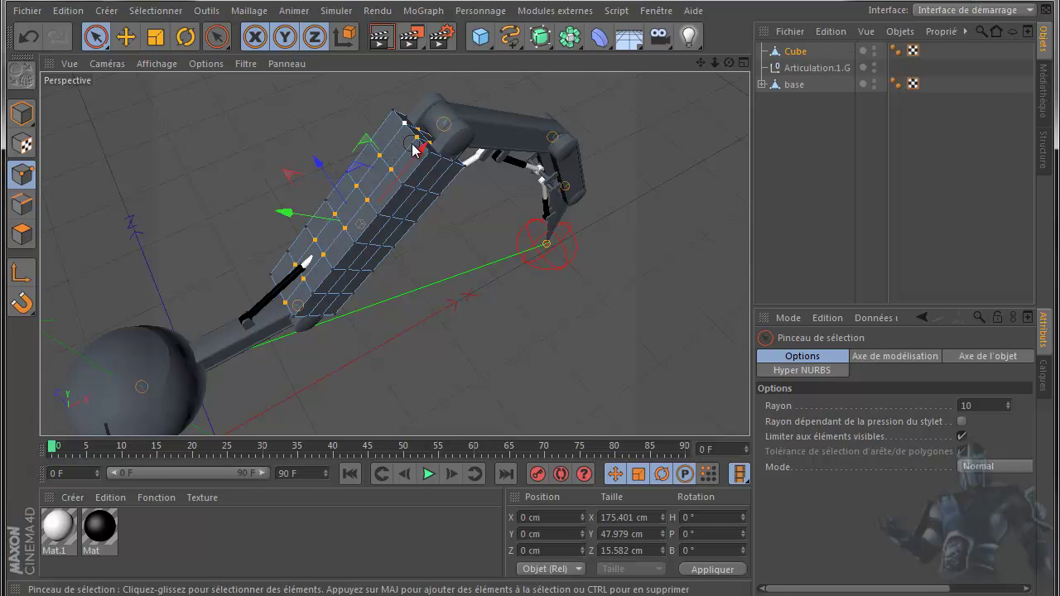
Step: Brush-deselect points along the cube's upper side, undoing an accidental selection clear
{"action": "mouse_move", "coordinate": [418, 148]}
{"action": "left_mouse_down", "text": "ctrl"}
{"action": "mouse_move", "coordinate": [285, 300]}
{"action": "mouse_move", "coordinate": [355, 218]}
{"action": "mouse_move", "coordinate": [424, 194]}
{"action": "left_mouse_up", "text": "ctrl"}
{"action": "mouse_move", "coordinate": [728, 62]}
{"action": "left_mouse_down"}
{"action": "mouse_move", "coordinate": [513, 315]}
{"action": "mouse_move", "coordinate": [526, 322]}
{"action": "left_mouse_up"}
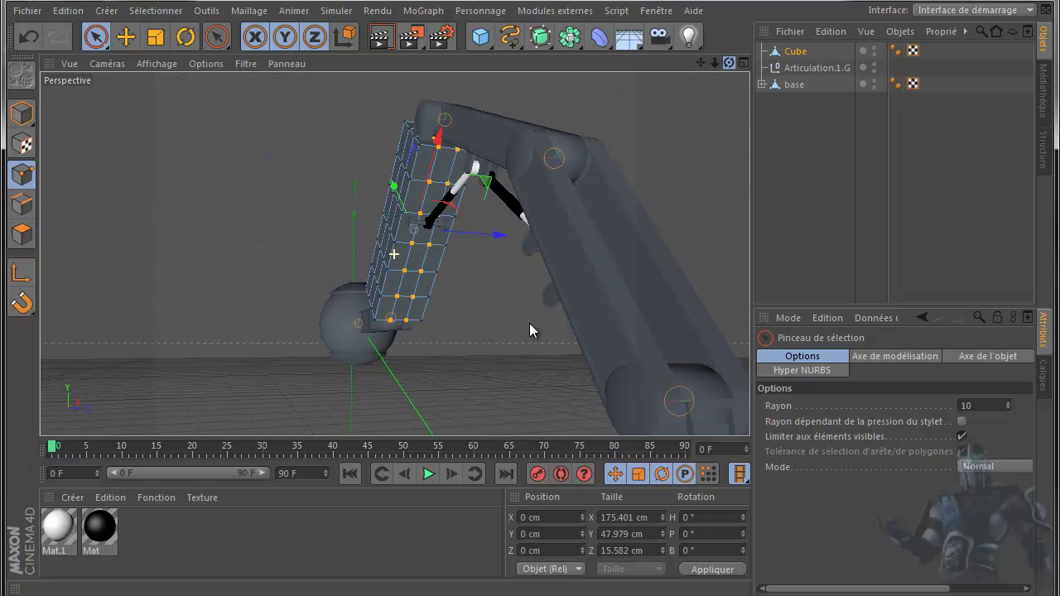
{"action": "left_click", "coordinate": [529, 323]}
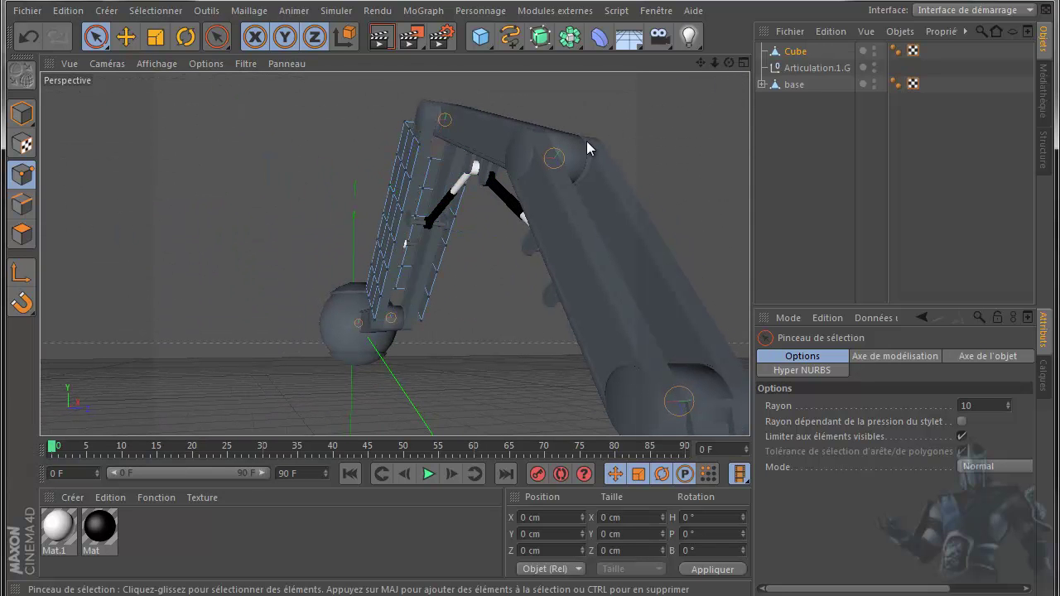
{"action": "mouse_move", "coordinate": [729, 63]}
{"action": "left_mouse_down"}
{"action": "mouse_move", "coordinate": [531, 330]}
{"action": "mouse_move", "coordinate": [526, 313]}
{"action": "left_mouse_up"}
{"action": "left_click", "coordinate": [21, 38]}
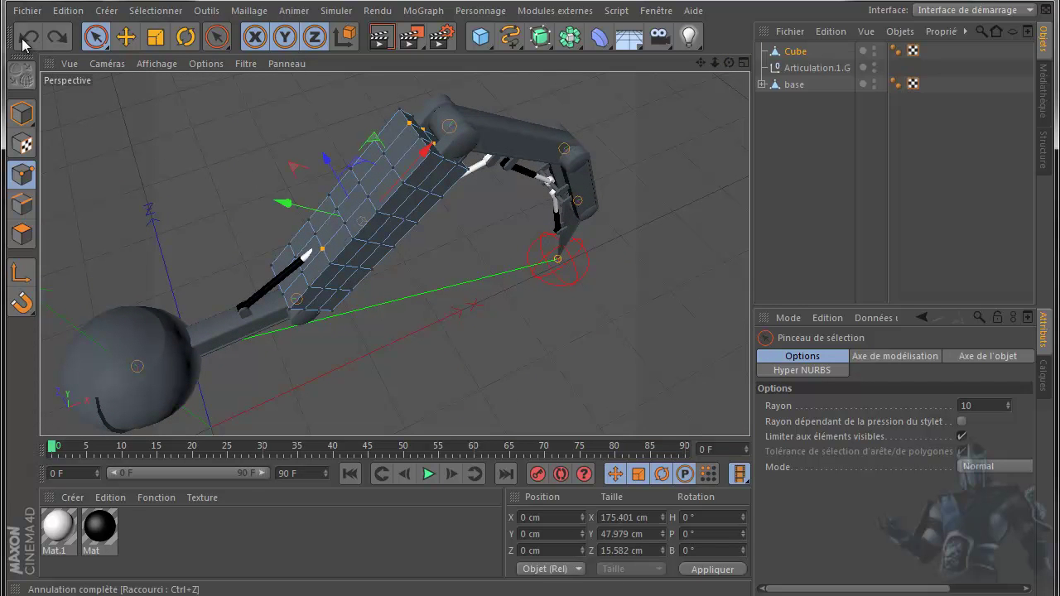
Step: Deselect a point at the cube's top end, then undo the last change
{"action": "left_click", "coordinate": [410, 132]}
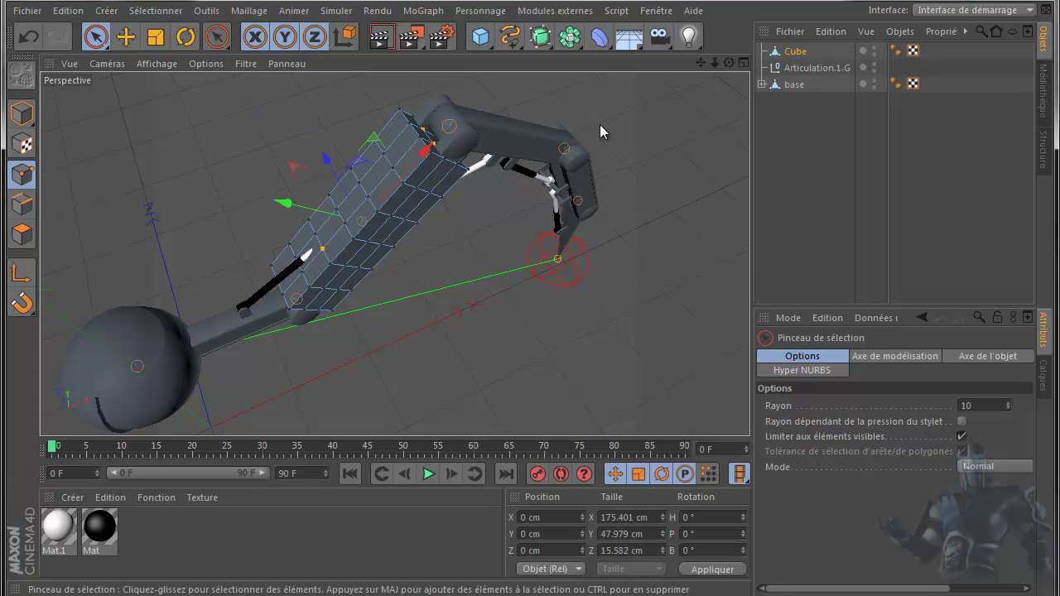
{"action": "key", "text": "Return"}
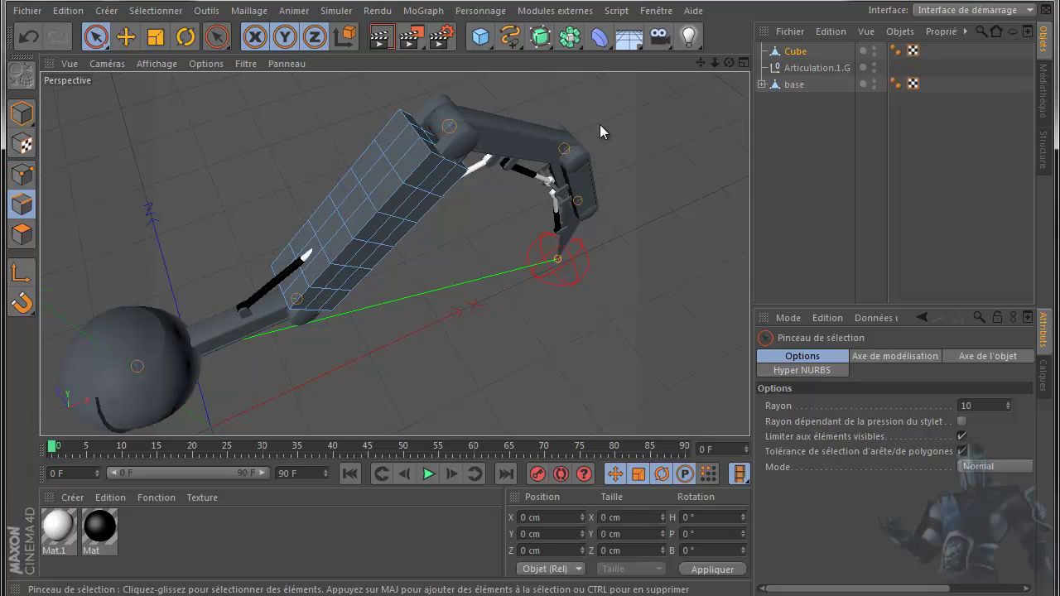
{"action": "left_click", "coordinate": [24, 38]}
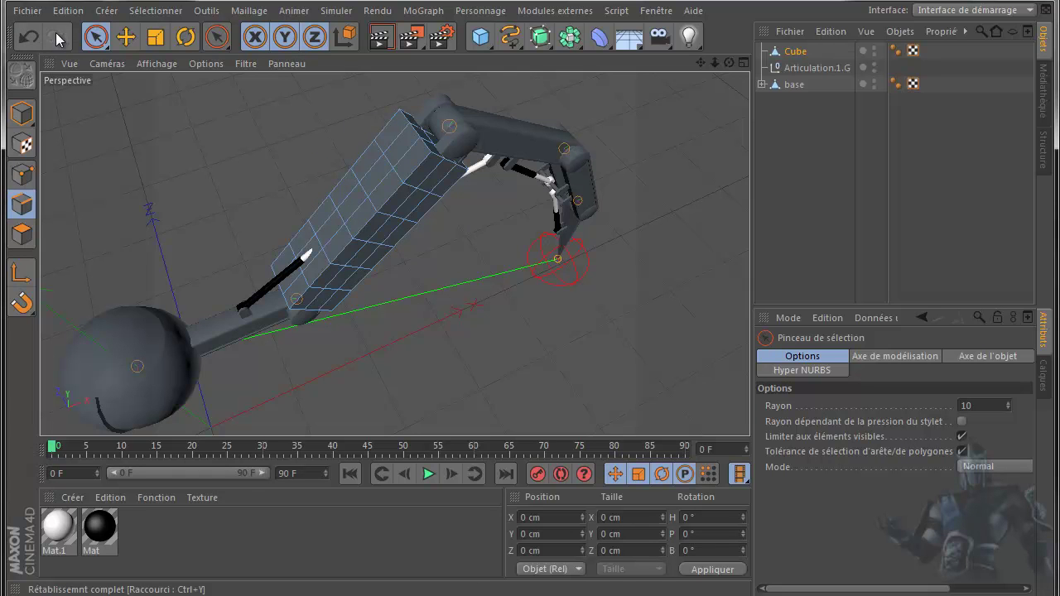
Step: Redo the undone changes and box-select the points along the cube's middle in the top view
{"action": "left_click", "coordinate": [28, 37]}
{"action": "left_click", "coordinate": [56, 37]}
{"action": "middle_click", "coordinate": [451, 350]}
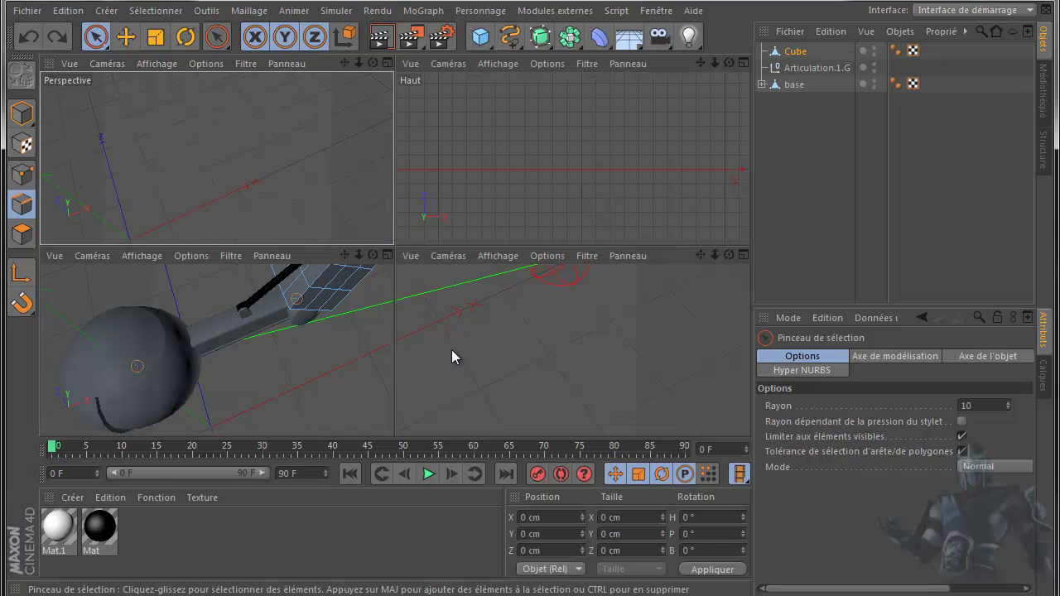
{"action": "middle_click", "coordinate": [528, 225]}
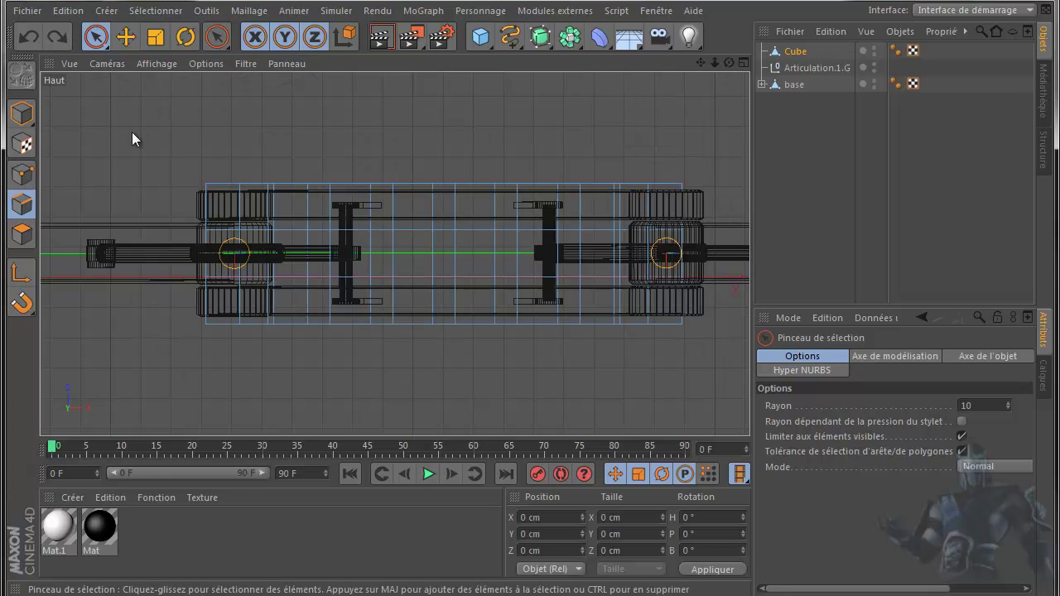
{"action": "left_click", "coordinate": [95, 37]}
{"action": "left_click", "coordinate": [149, 89]}
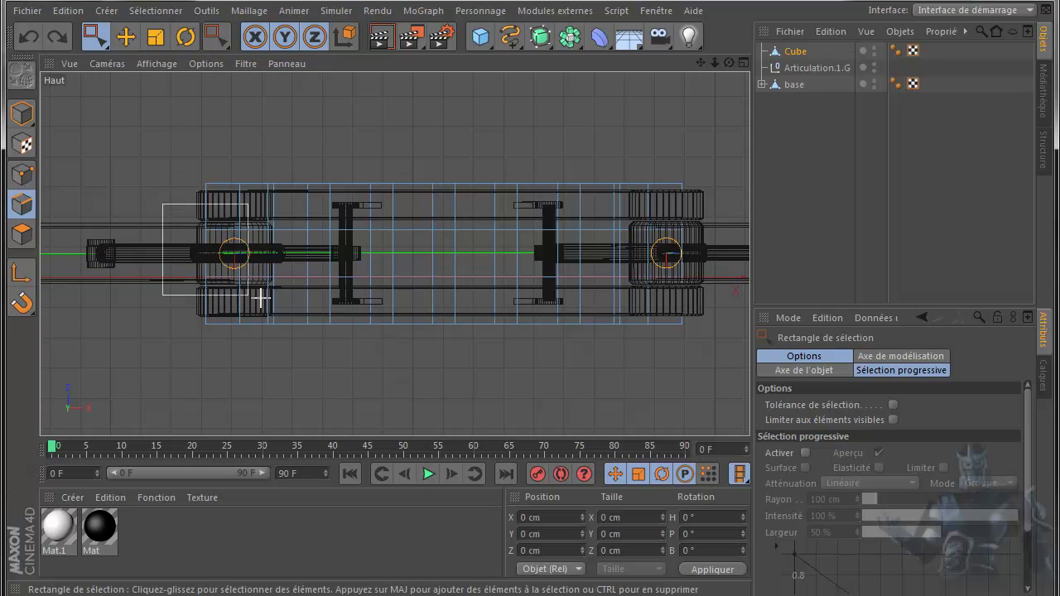
{"action": "left_click_drag", "start_coordinate": [194, 271], "coordinate": [711, 305]}
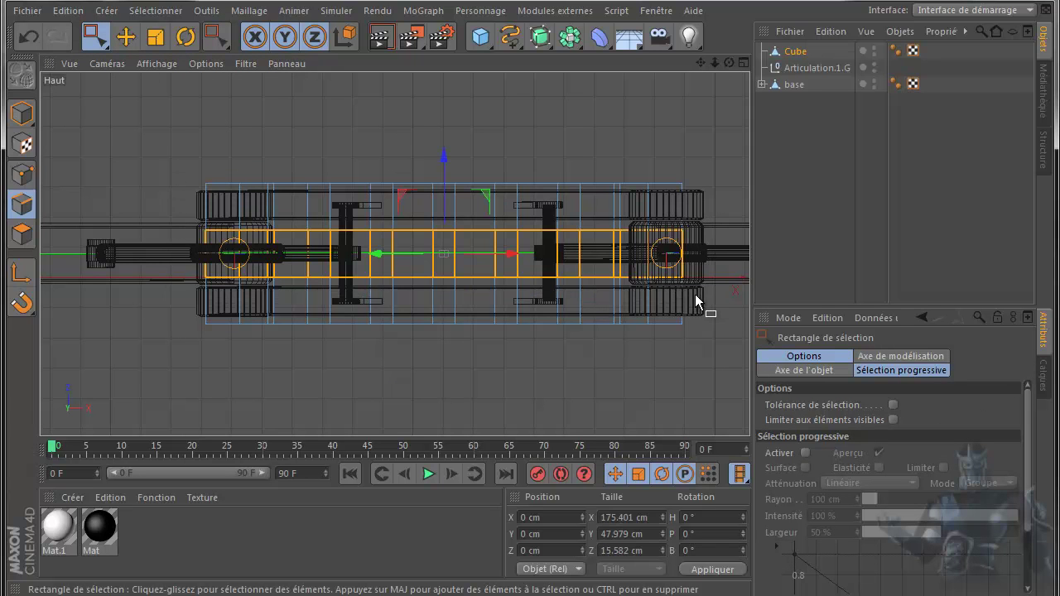
{"action": "left_click", "coordinate": [20, 176]}
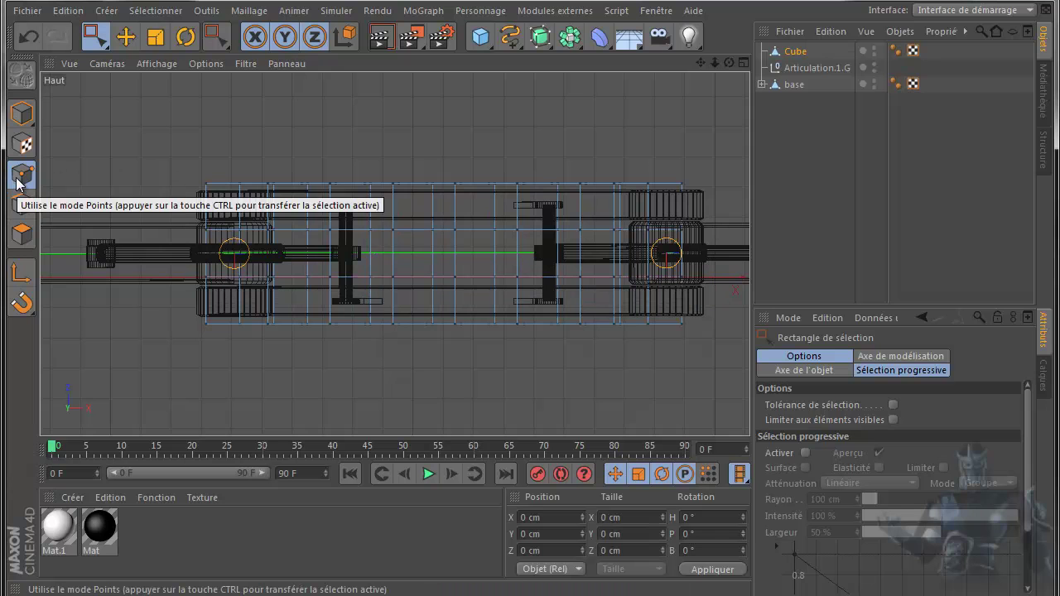
{"action": "left_click_drag", "start_coordinate": [168, 212], "coordinate": [703, 291]}
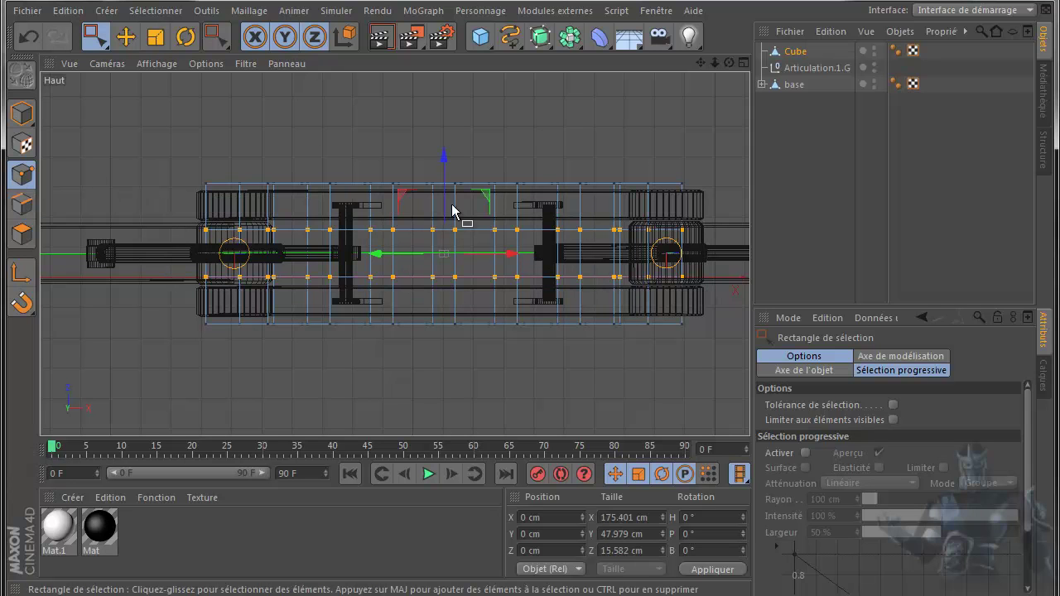
Step: Back in perspective, brush-deselect points along the cube, then deselect all points
{"action": "middle_click", "coordinate": [173, 134]}
{"action": "middle_click", "coordinate": [224, 158]}
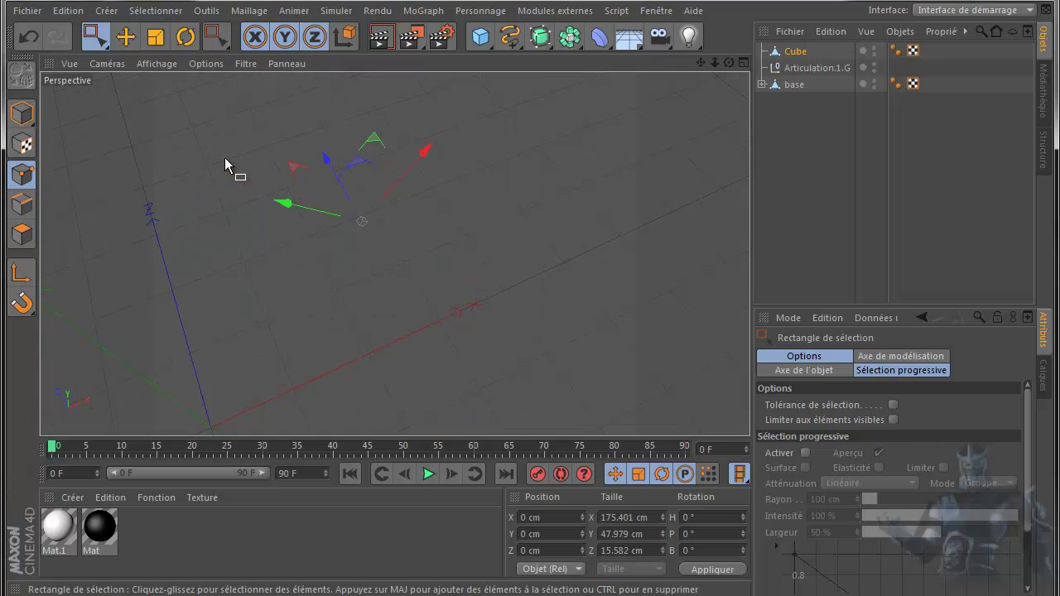
{"action": "left_click", "coordinate": [96, 38]}
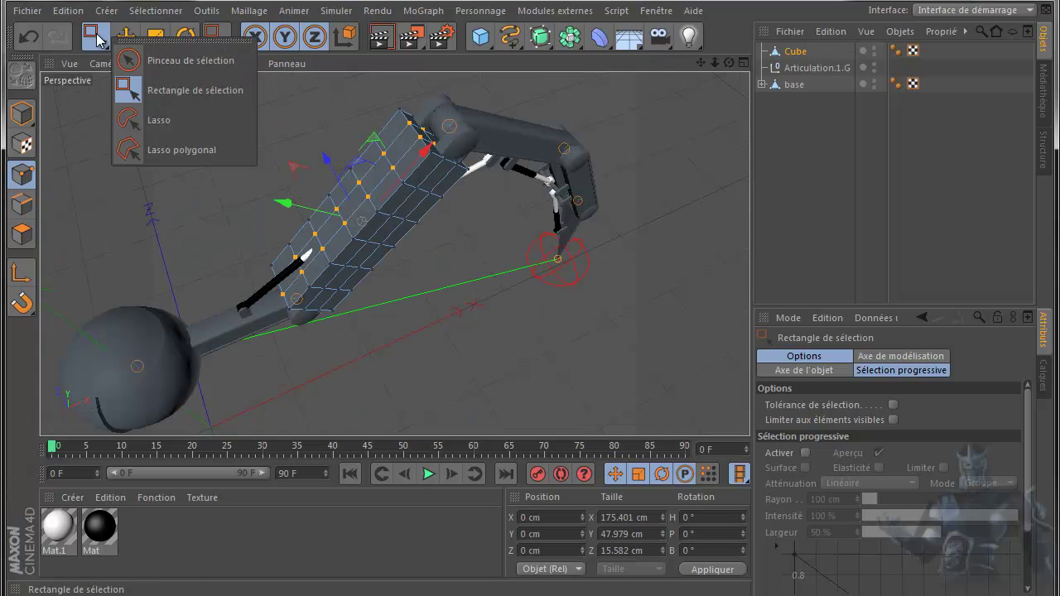
{"action": "left_click", "coordinate": [129, 60]}
{"action": "left_click", "coordinate": [405, 141]}
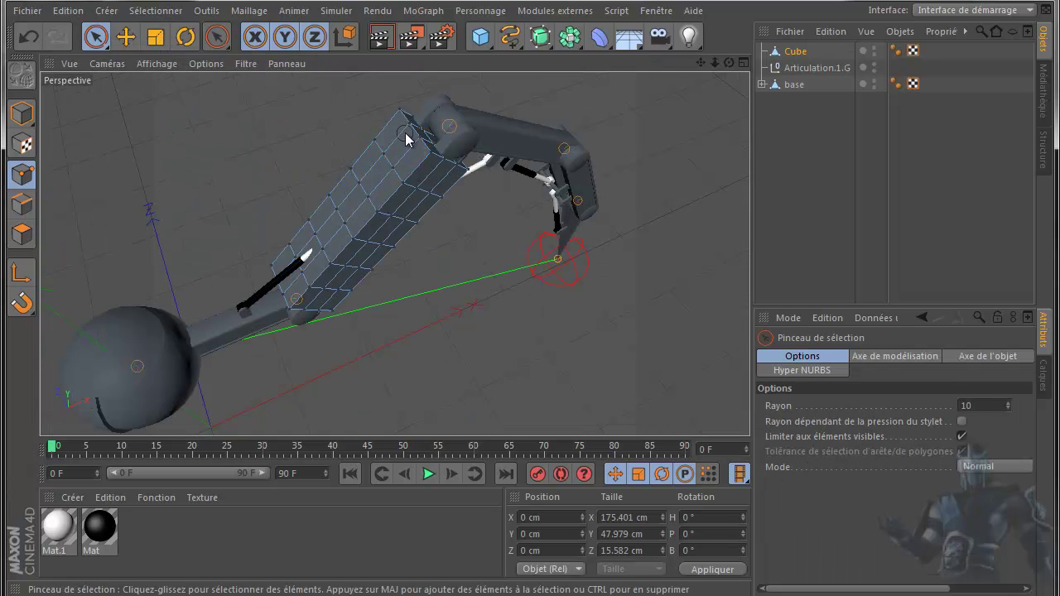
{"action": "left_click", "coordinate": [31, 35]}
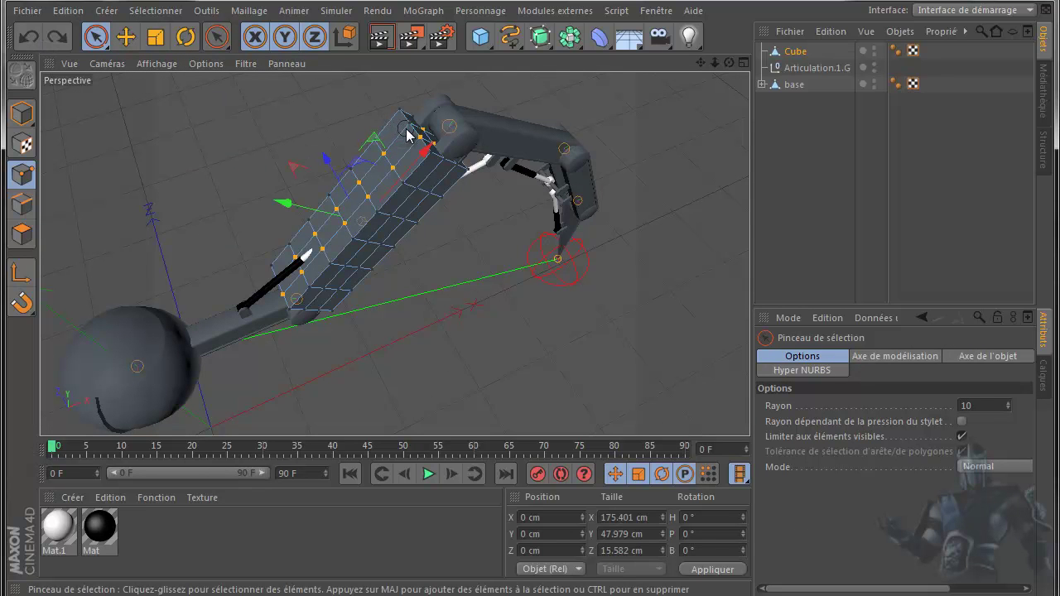
{"action": "mouse_move", "coordinate": [412, 153]}
{"action": "left_mouse_down", "text": "ctrl"}
{"action": "mouse_move", "coordinate": [291, 274]}
{"action": "mouse_move", "coordinate": [379, 197]}
{"action": "mouse_move", "coordinate": [377, 179]}
{"action": "left_mouse_up", "text": "ctrl"}
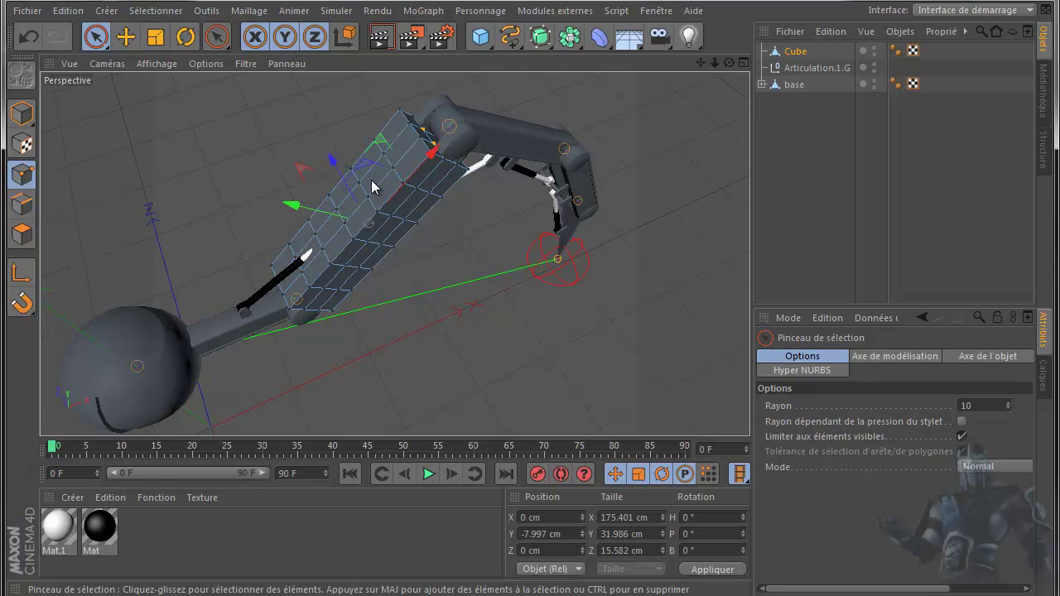
{"action": "key", "text": "ctrl+shift+a"}
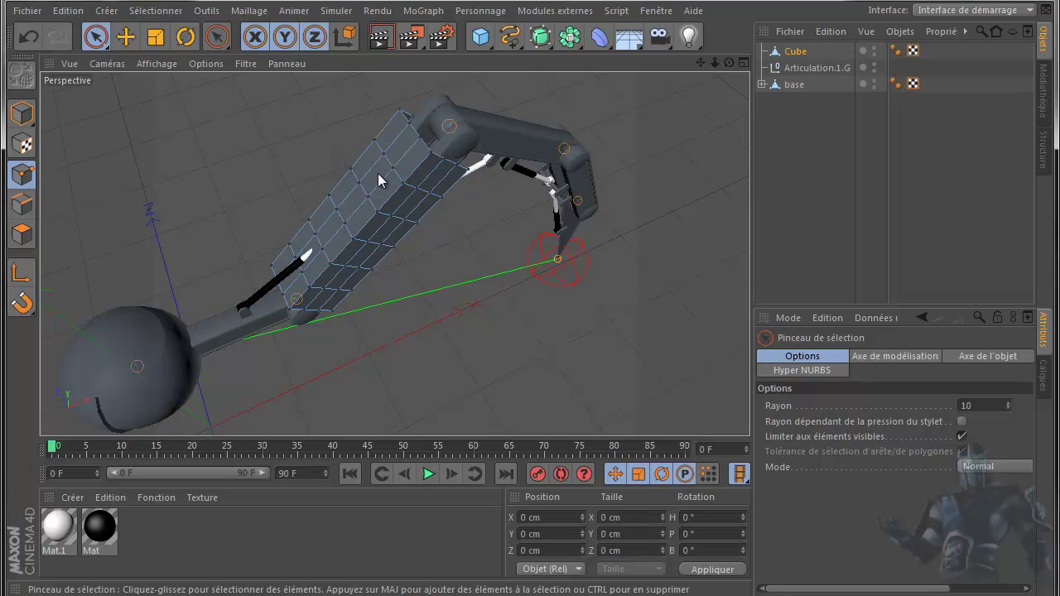
Step: In Polygon mode, delete the two faces where the lower piston rod meets the cube
{"action": "left_click", "coordinate": [22, 234]}
{"action": "left_click", "coordinate": [301, 288]}
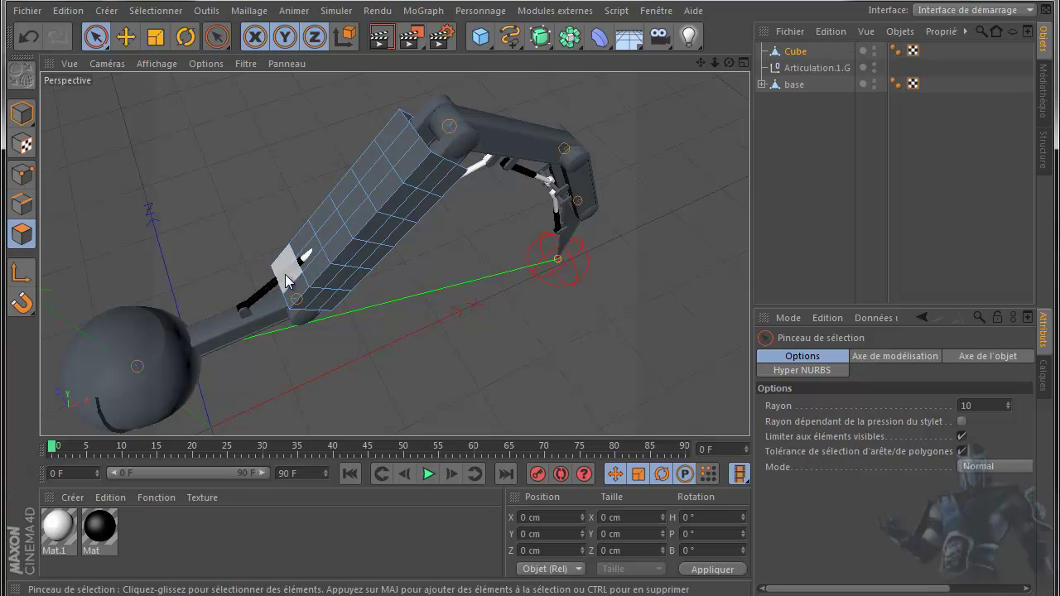
{"action": "scroll", "coordinate": [286, 280], "scroll_direction": "up", "scroll_amount": 2}
{"action": "scroll", "coordinate": [295, 274], "scroll_direction": "up", "scroll_amount": 2}
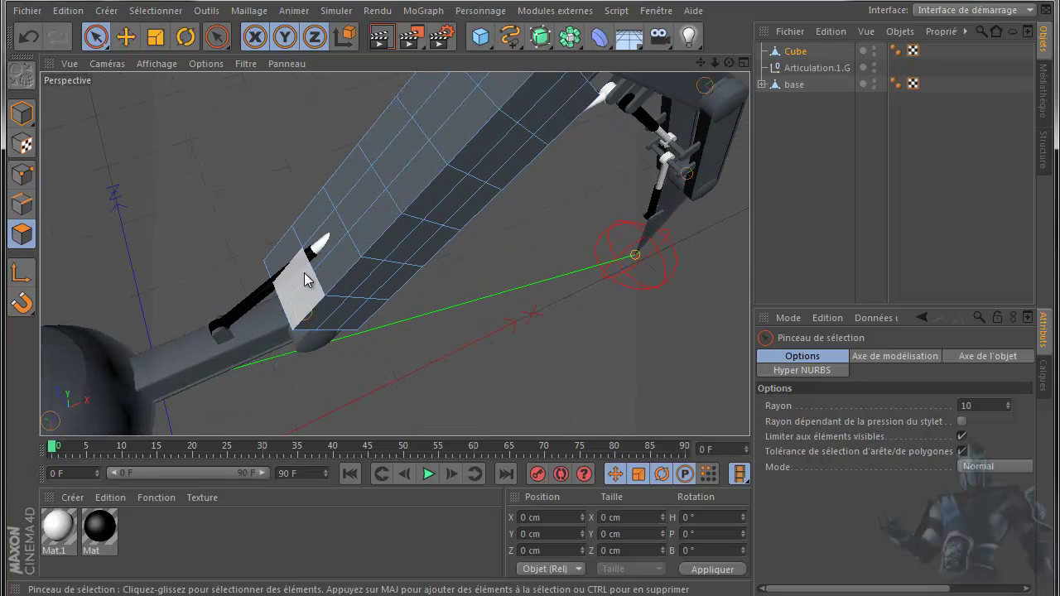
{"action": "left_click", "coordinate": [296, 272]}
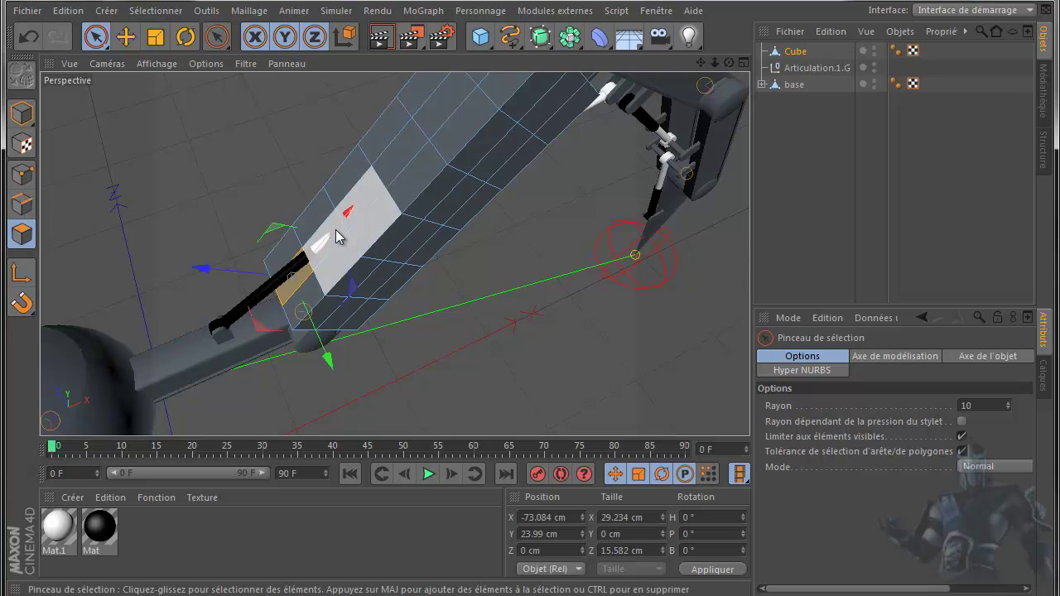
{"action": "scroll", "coordinate": [341, 227], "scroll_direction": "up", "scroll_amount": 1}
{"action": "scroll", "coordinate": [341, 222], "scroll_direction": "up", "scroll_amount": 1}
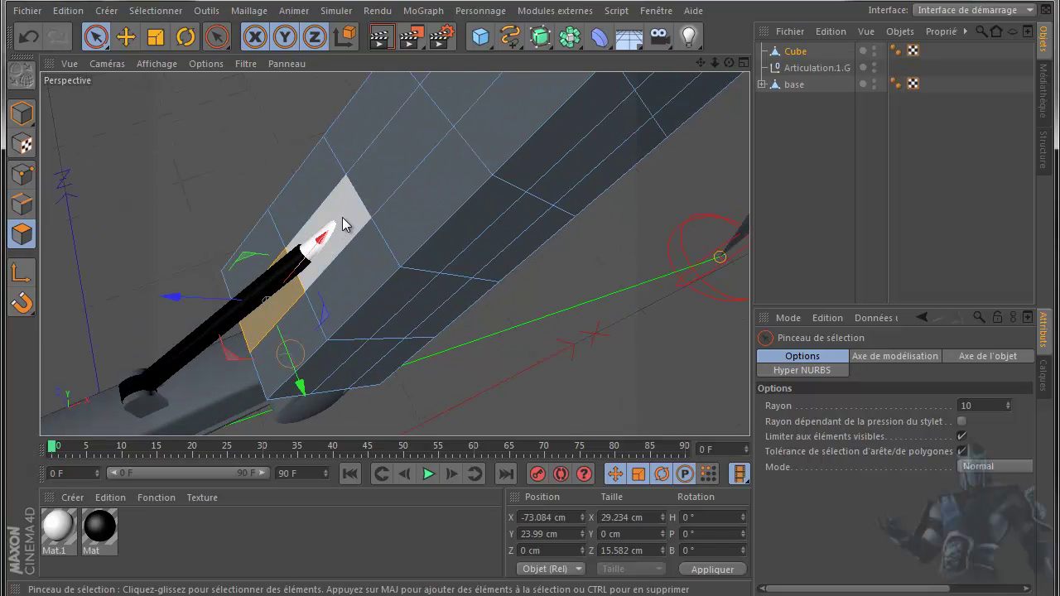
{"action": "left_click", "coordinate": [342, 217], "text": "shift"}
{"action": "key", "text": "Delete"}
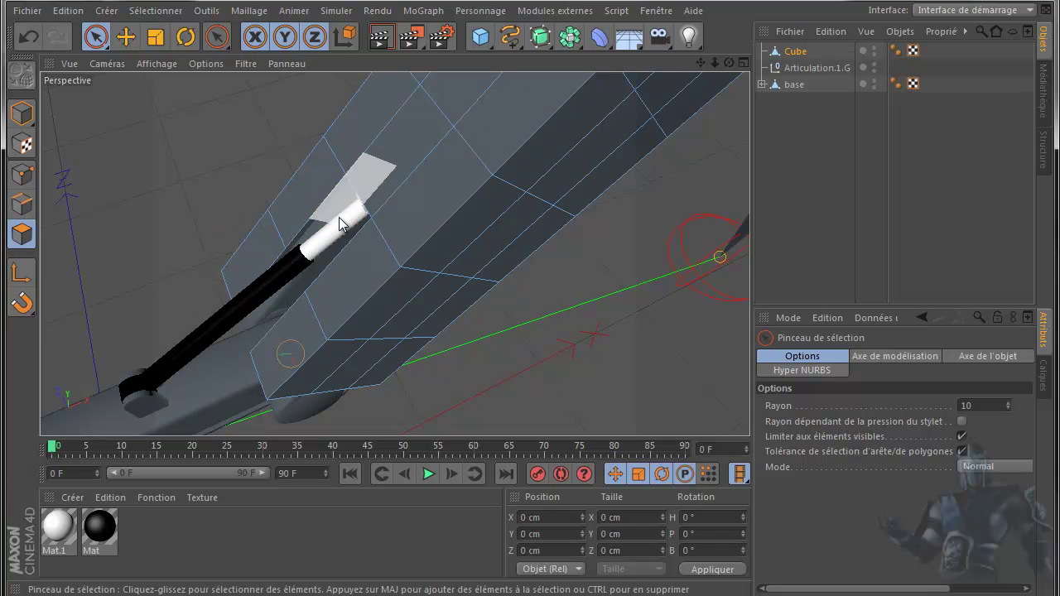
{"action": "mouse_move", "coordinate": [729, 62]}
{"action": "left_mouse_down"}
{"action": "mouse_move", "coordinate": [529, 322]}
{"action": "mouse_move", "coordinate": [697, 66]}
{"action": "mouse_move", "coordinate": [487, 376]}
{"action": "left_mouse_up"}
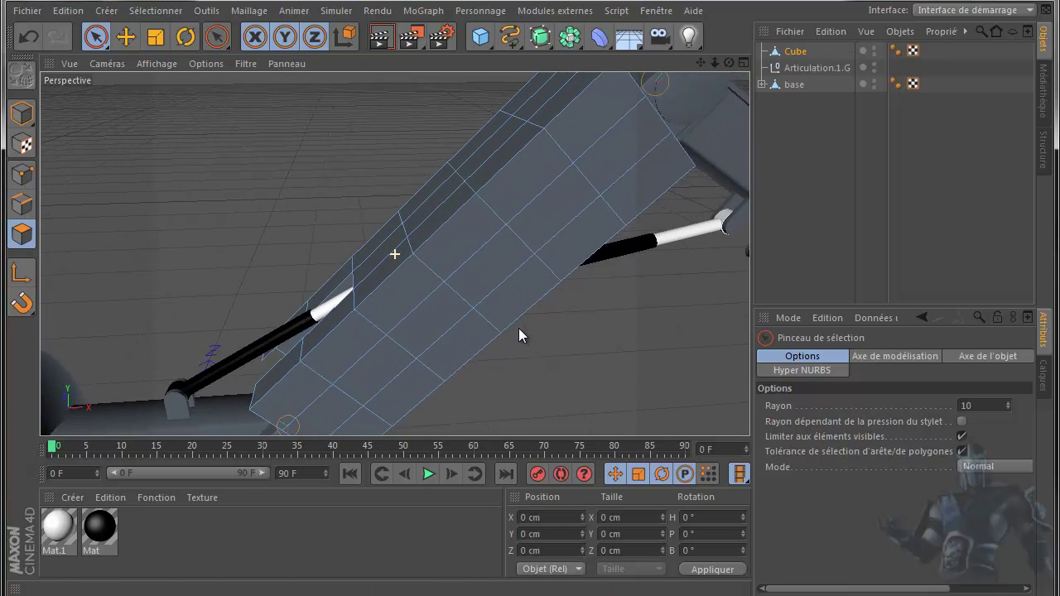
{"action": "left_click_drag", "start_coordinate": [530, 330], "coordinate": [530, 329]}
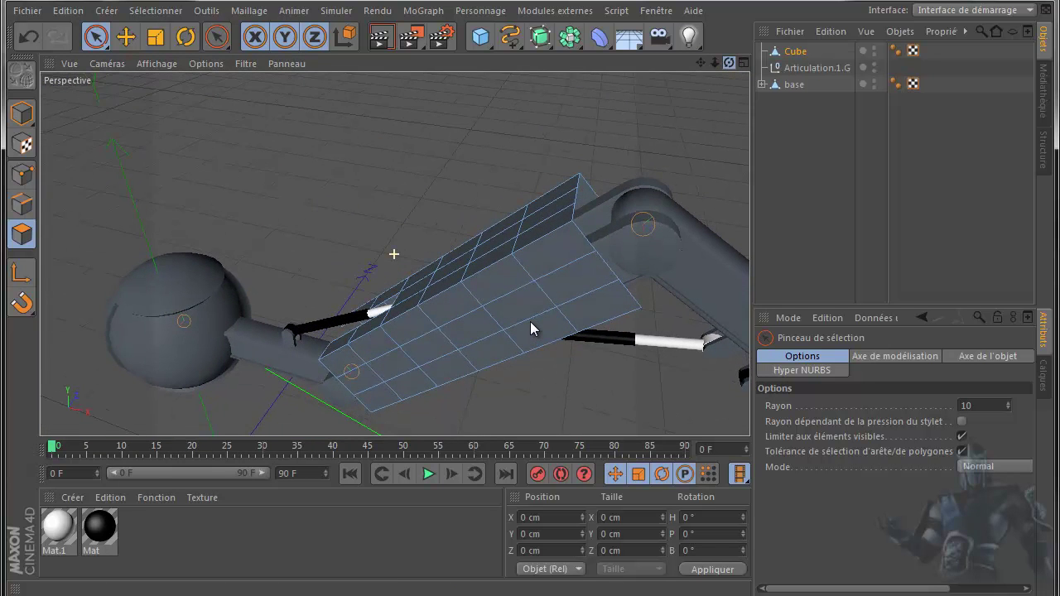
Step: Maximise the Front view in Points mode, with selection of hidden points enabled
{"action": "middle_click", "coordinate": [336, 215]}
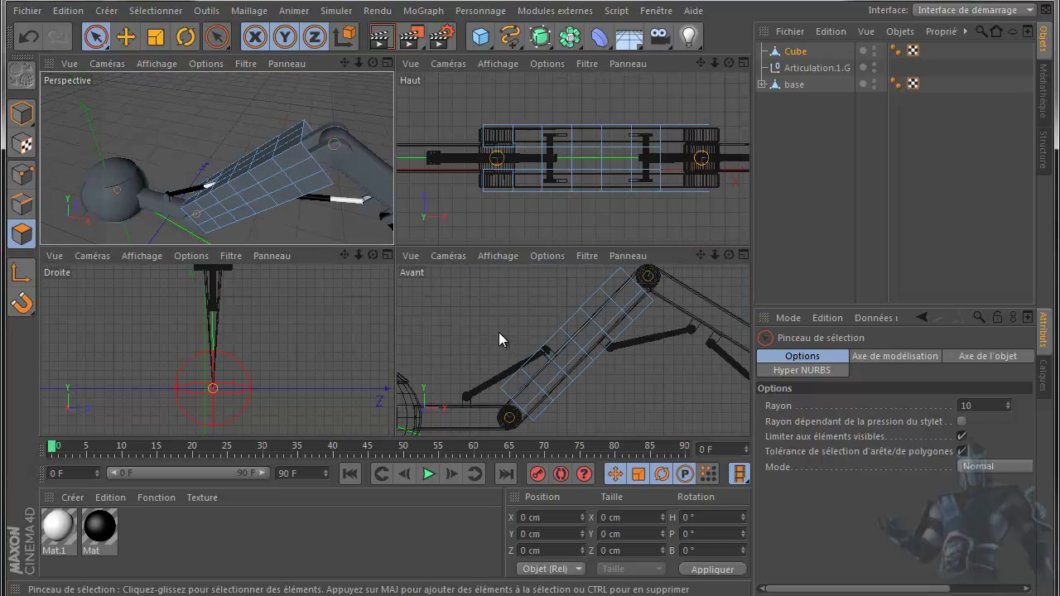
{"action": "middle_click", "coordinate": [499, 332]}
{"action": "left_click", "coordinate": [15, 184]}
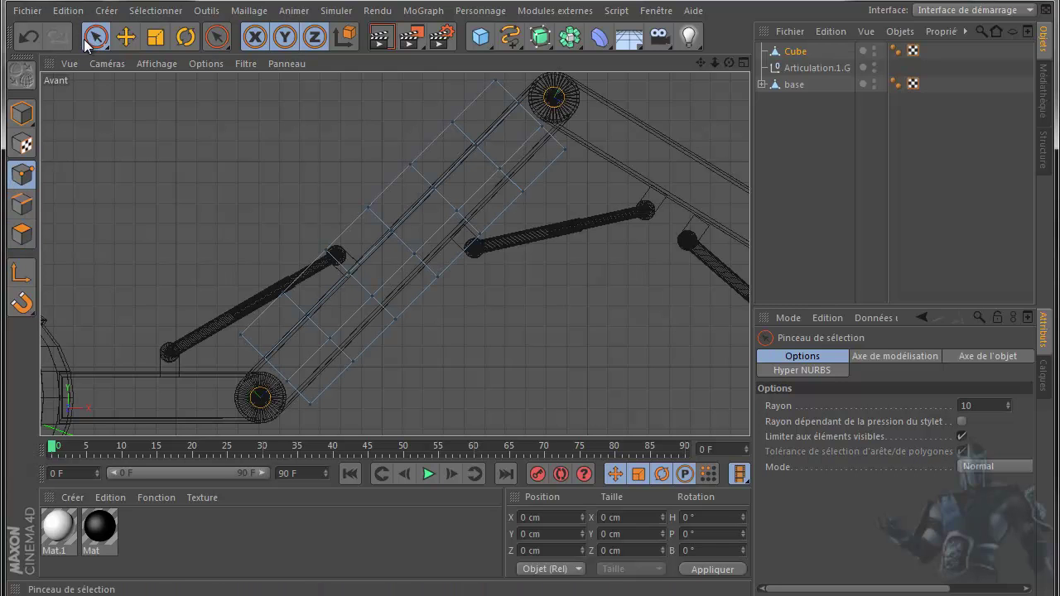
{"action": "left_click", "coordinate": [962, 435]}
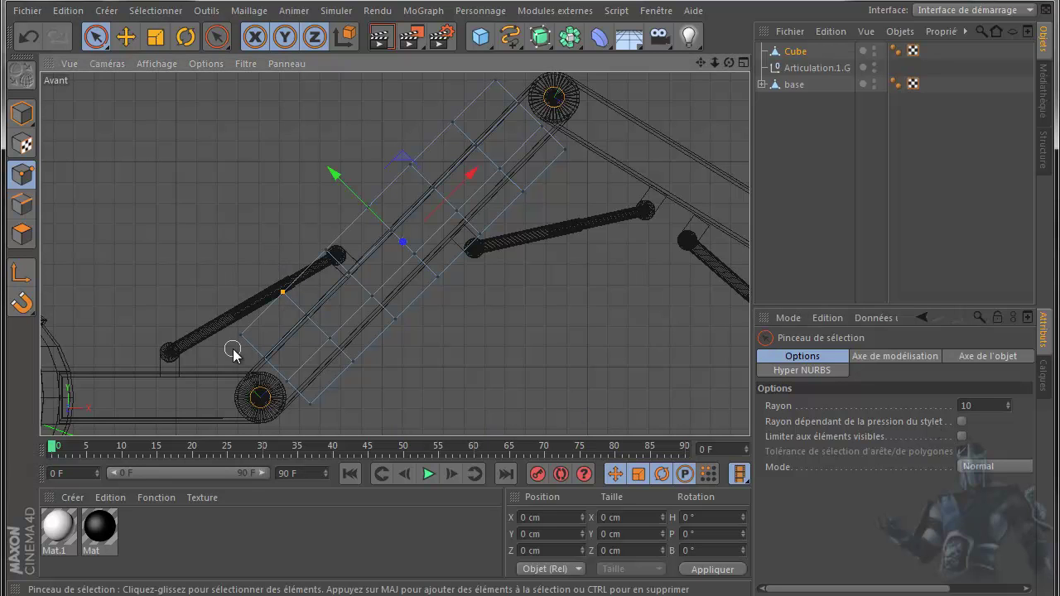
Step: Raise the cage points along the cube's lower edge, up to the end point near the rod
{"action": "left_click", "coordinate": [256, 323]}
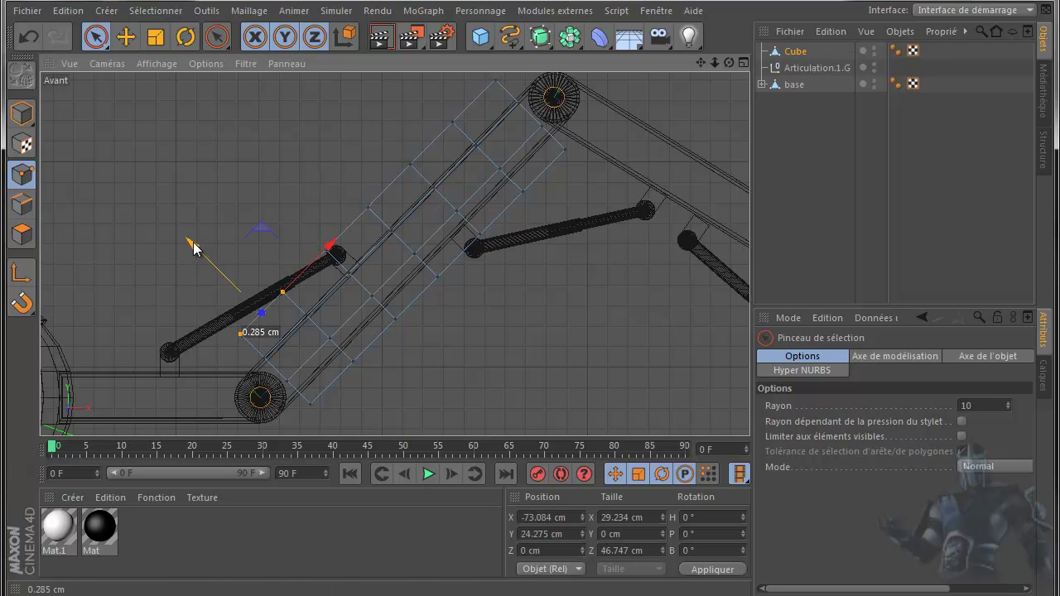
{"action": "left_click_drag", "start_coordinate": [192, 247], "coordinate": [186, 238]}
{"action": "left_click", "coordinate": [236, 329]}
{"action": "left_click_drag", "start_coordinate": [163, 259], "coordinate": [147, 243]}
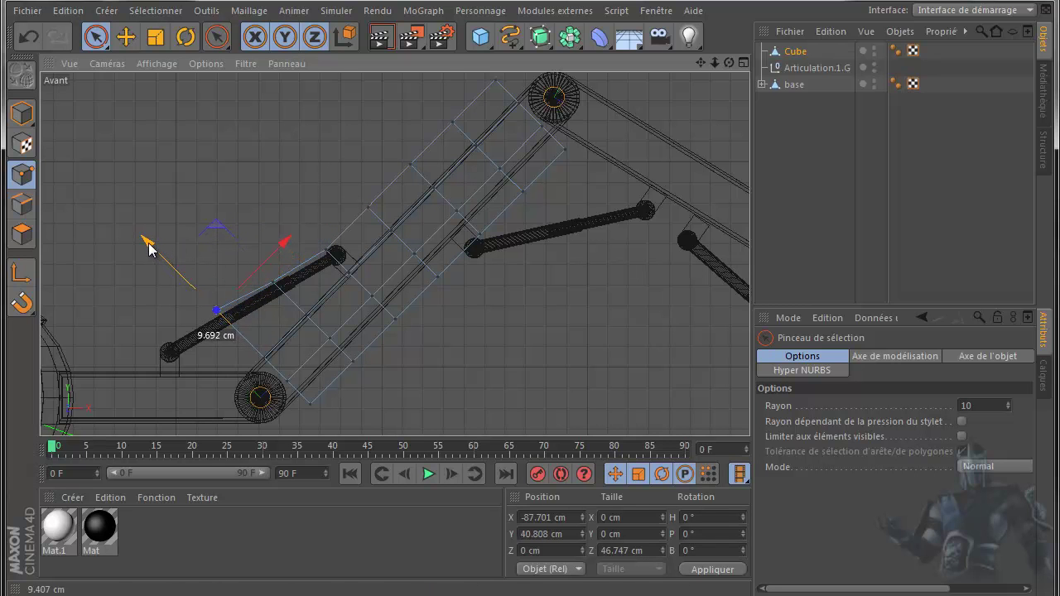
{"action": "left_click", "coordinate": [274, 283]}
{"action": "left_click_drag", "start_coordinate": [207, 218], "coordinate": [202, 213]}
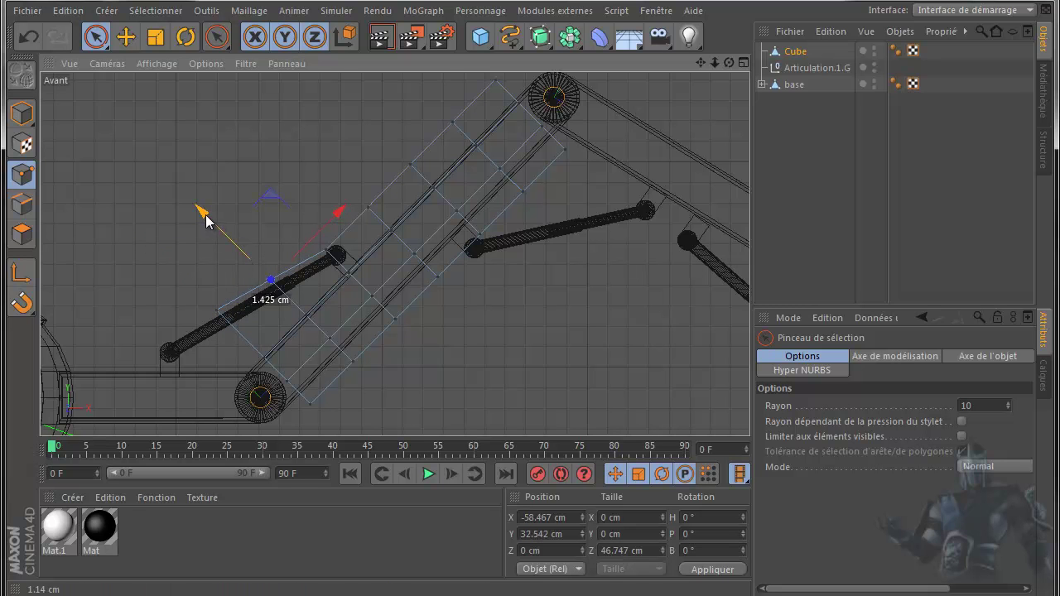
{"action": "left_click", "coordinate": [327, 253]}
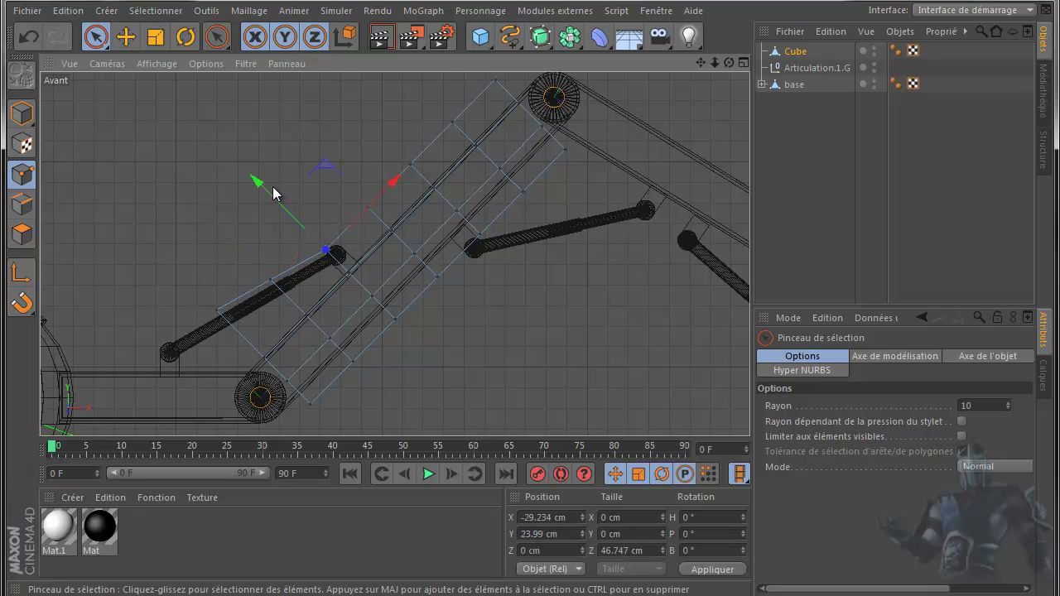
{"action": "left_click_drag", "start_coordinate": [256, 182], "coordinate": [252, 180]}
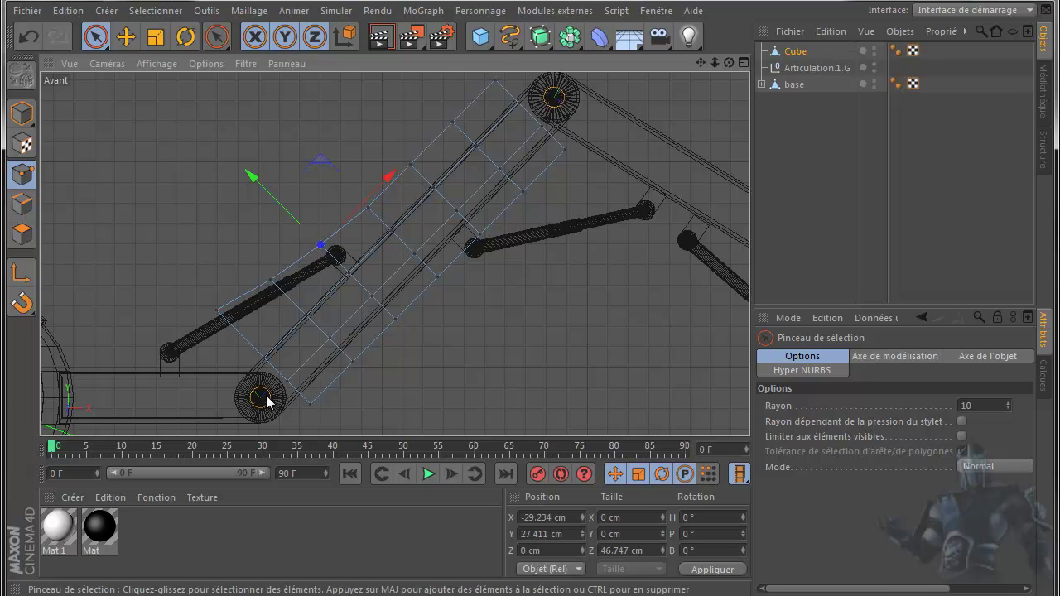
Step: Shift the two points at the cube's lower end down and to the left
{"action": "left_click_drag", "start_coordinate": [282, 386], "coordinate": [314, 406]}
{"action": "left_click_drag", "start_coordinate": [370, 324], "coordinate": [326, 403]}
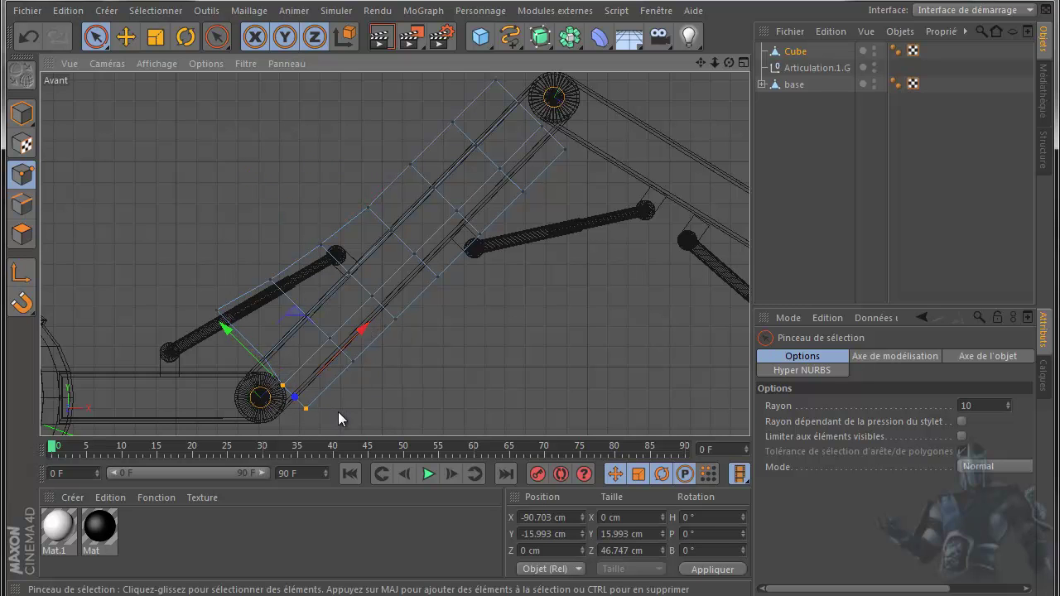
{"action": "left_click_drag", "start_coordinate": [375, 341], "coordinate": [364, 353]}
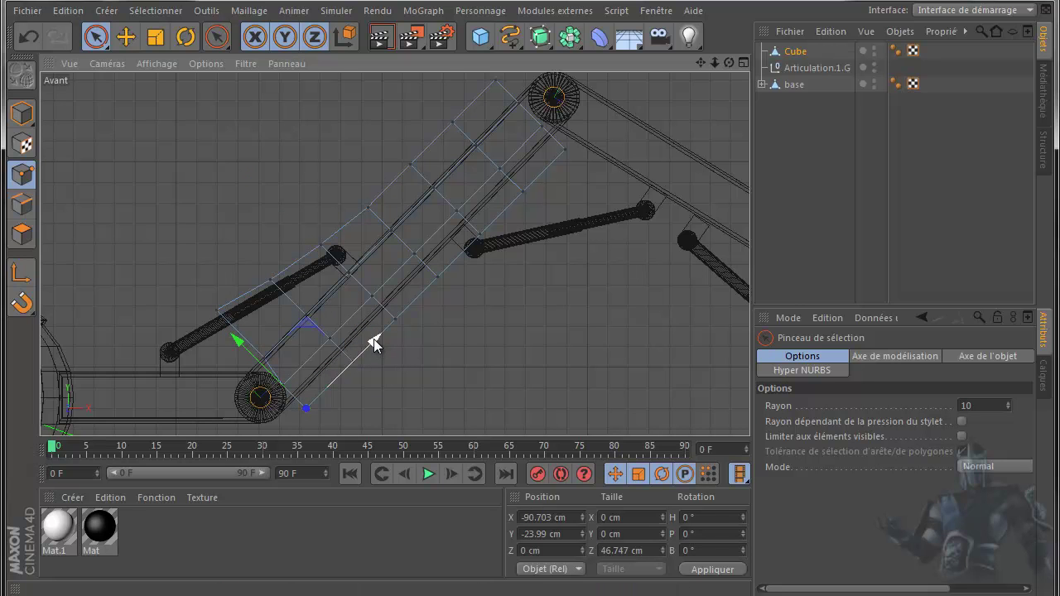
{"action": "left_click", "coordinate": [451, 331]}
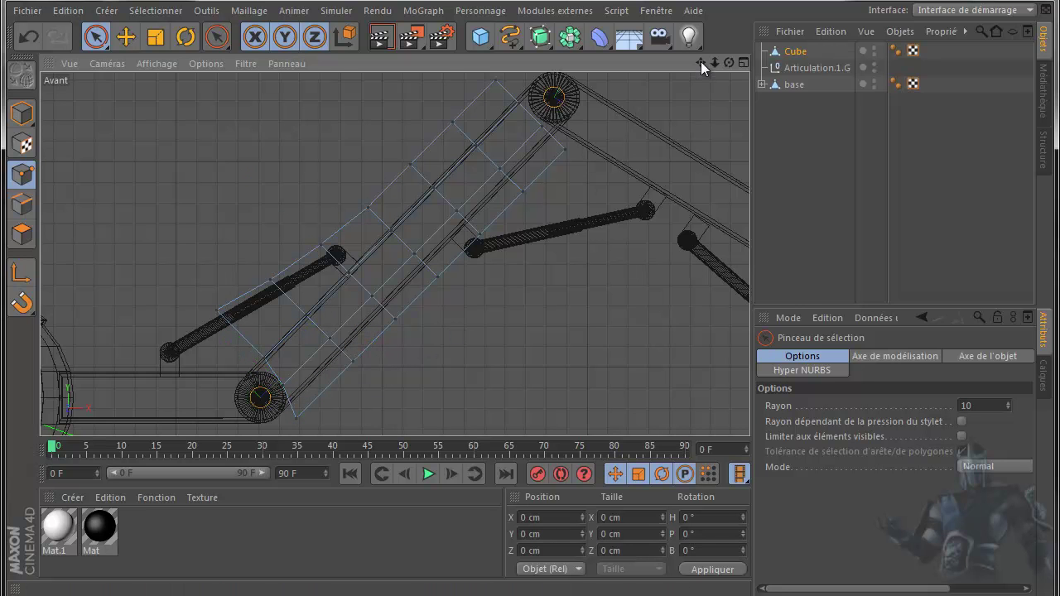
Step: Nudge a point at the cube's upper end toward the joint, then undo the deselection
{"action": "left_click_drag", "start_coordinate": [700, 62], "coordinate": [528, 329]}
{"action": "left_click", "coordinate": [461, 161]}
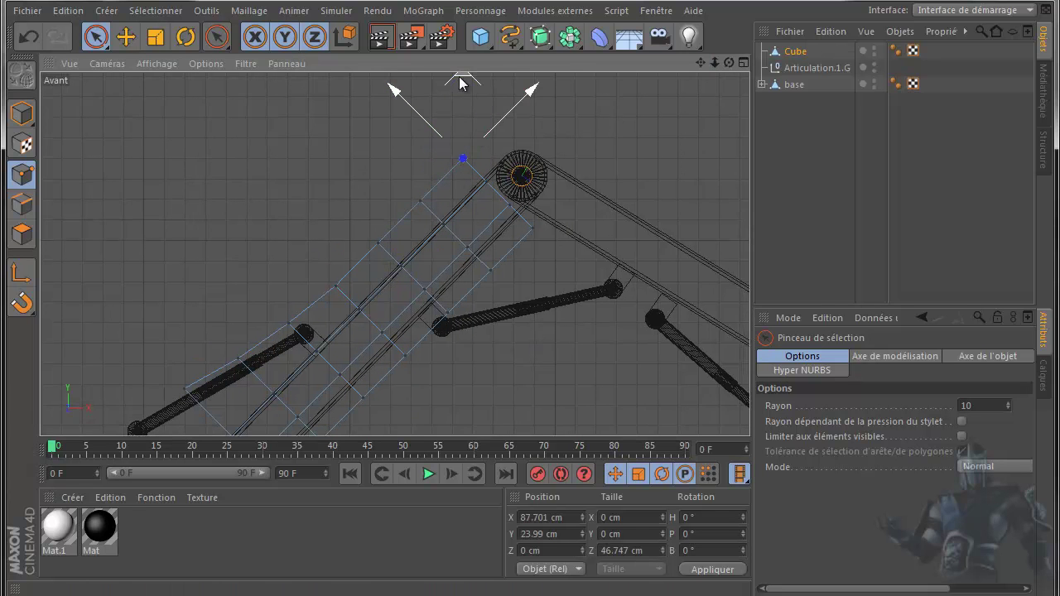
{"action": "left_click_drag", "start_coordinate": [461, 82], "coordinate": [468, 84]}
{"action": "left_click_drag", "start_coordinate": [470, 84], "coordinate": [476, 86]}
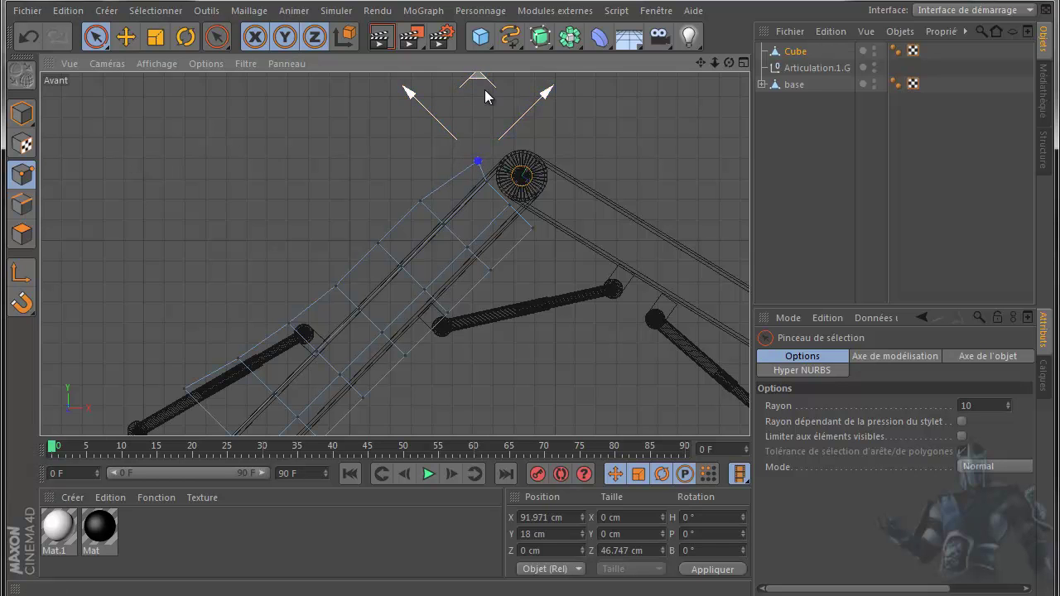
{"action": "left_click", "coordinate": [523, 183]}
{"action": "key", "text": "ctrl+z"}
Step: Shift the cage corner and its neighbouring points by the top joint to the right
{"action": "left_click", "coordinate": [507, 204]}
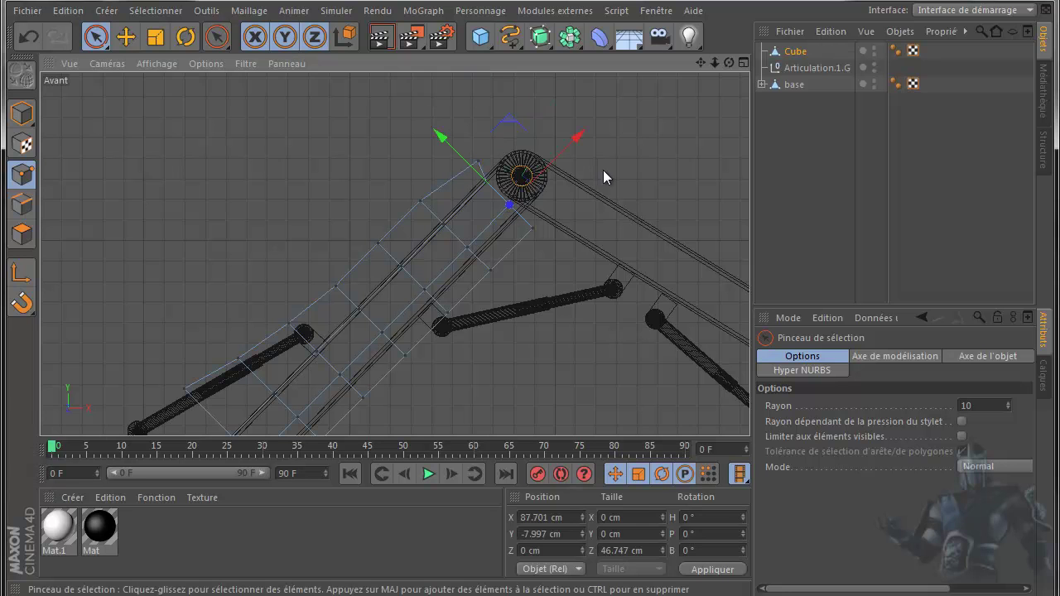
{"action": "left_click", "coordinate": [486, 182], "text": "shift"}
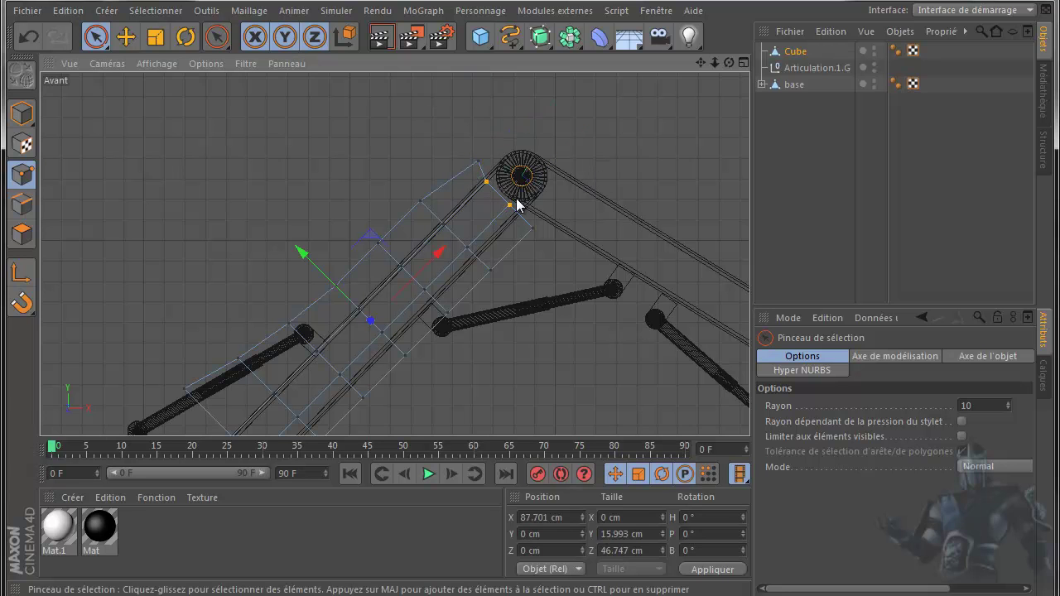
{"action": "left_click_drag", "start_coordinate": [565, 128], "coordinate": [571, 135]}
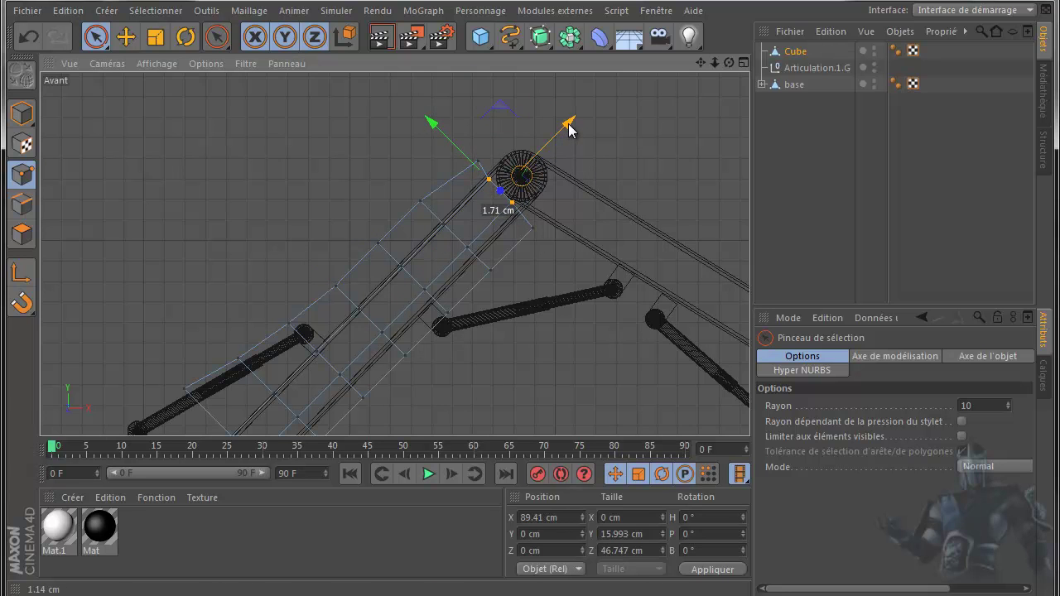
{"action": "left_click", "coordinate": [478, 161]}
{"action": "left_click_drag", "start_coordinate": [546, 95], "coordinate": [552, 97]}
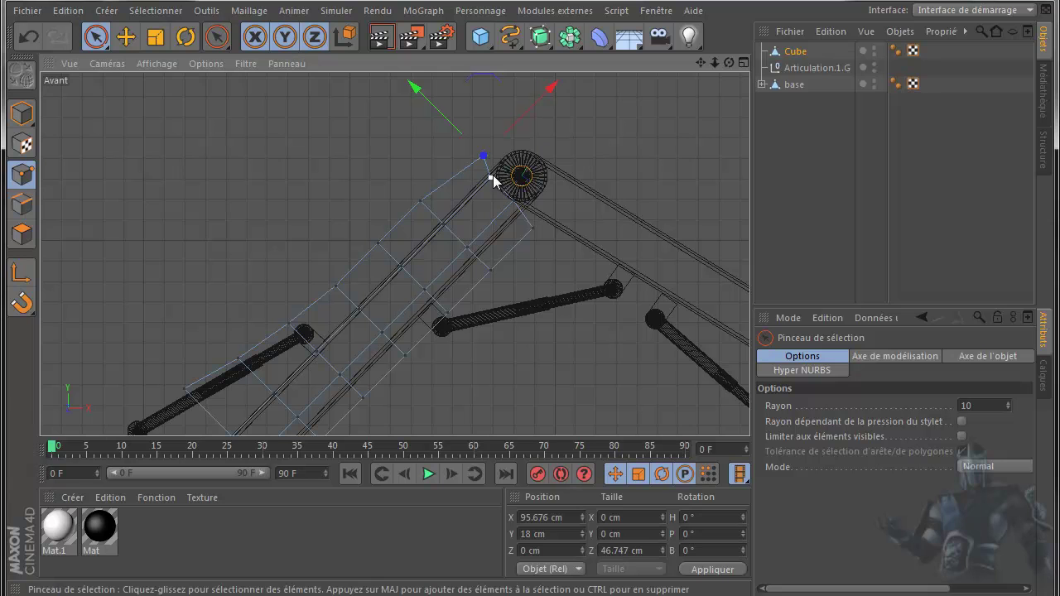
{"action": "left_click_drag", "start_coordinate": [494, 180], "coordinate": [497, 171]}
{"action": "left_click_drag", "start_coordinate": [560, 109], "coordinate": [559, 113]}
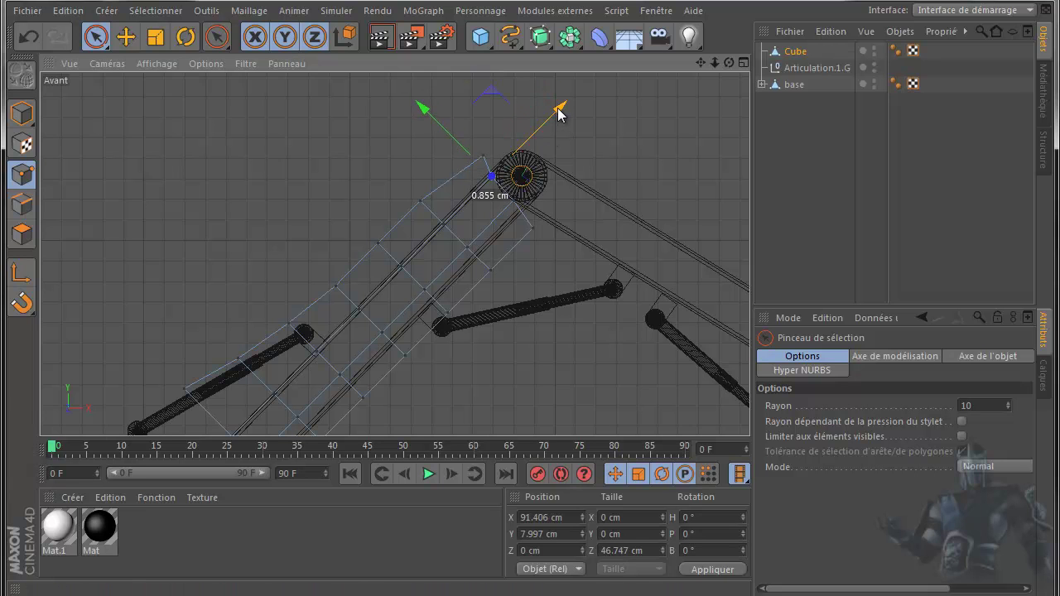
{"action": "left_click", "coordinate": [514, 201]}
{"action": "left_click_drag", "start_coordinate": [571, 142], "coordinate": [583, 135]}
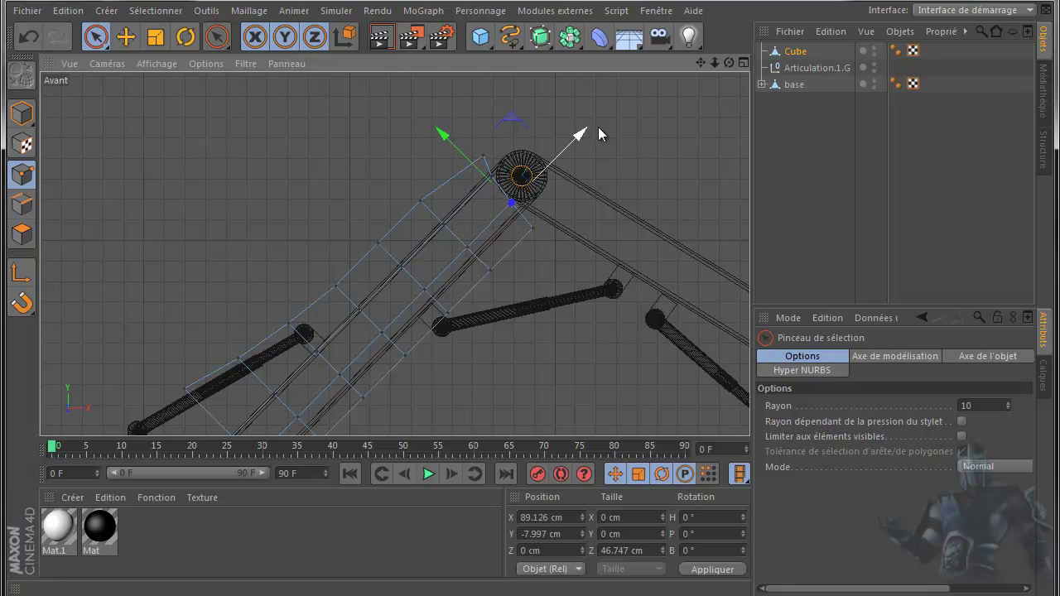
Step: Move five lower-edge points, then pull the point near the piston to hug it
{"action": "mouse_move", "coordinate": [699, 63]}
{"action": "left_mouse_down"}
{"action": "mouse_move", "coordinate": [530, 323]}
{"action": "mouse_move", "coordinate": [632, 207]}
{"action": "left_mouse_up"}
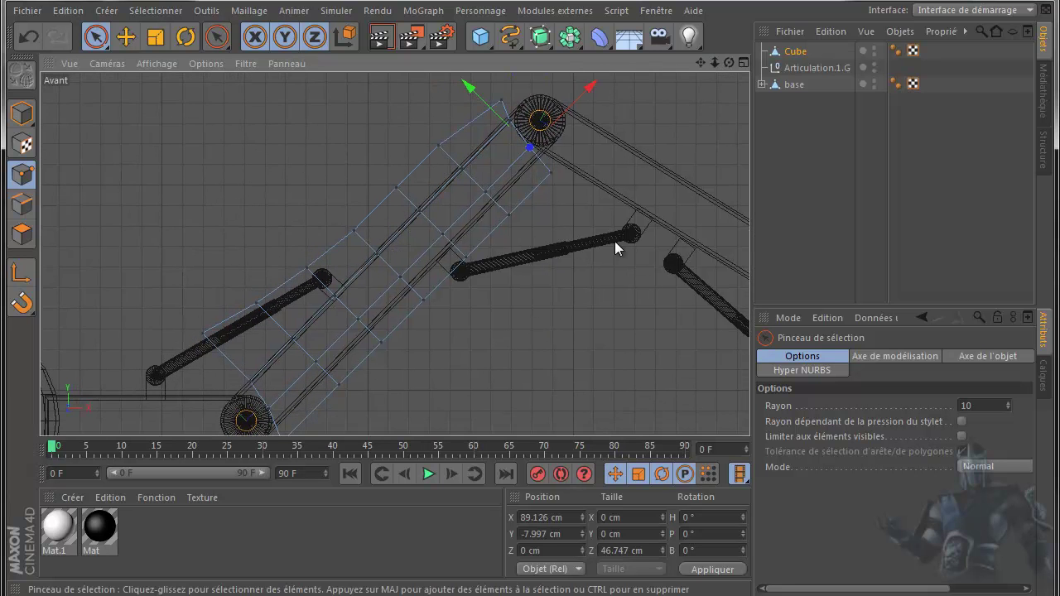
{"action": "left_click_drag", "start_coordinate": [506, 218], "coordinate": [356, 362]}
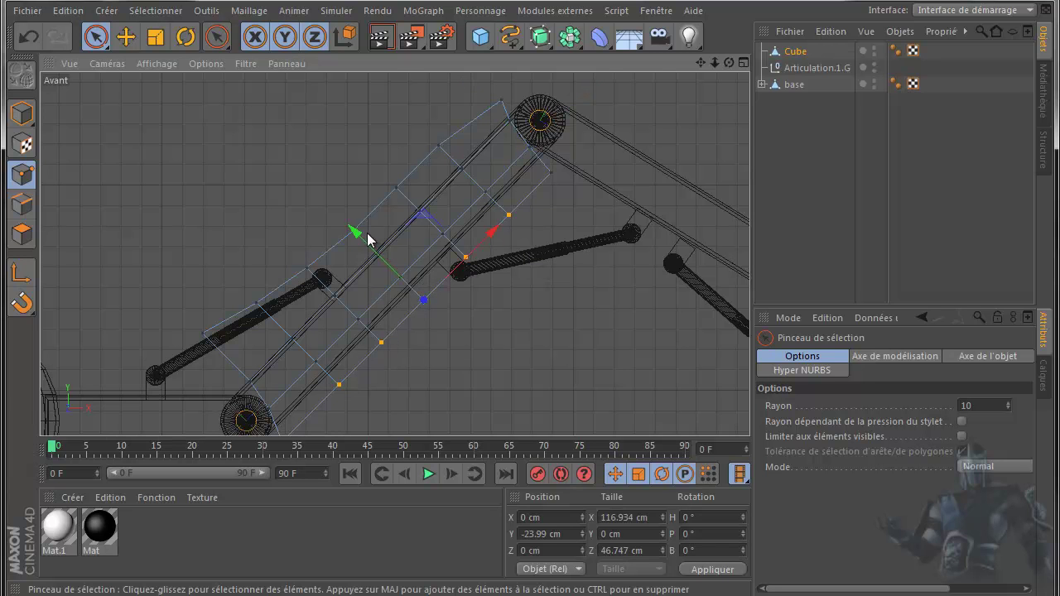
{"action": "left_click_drag", "start_coordinate": [356, 232], "coordinate": [360, 243]}
{"action": "left_click", "coordinate": [453, 372]}
{"action": "left_click", "coordinate": [386, 356]}
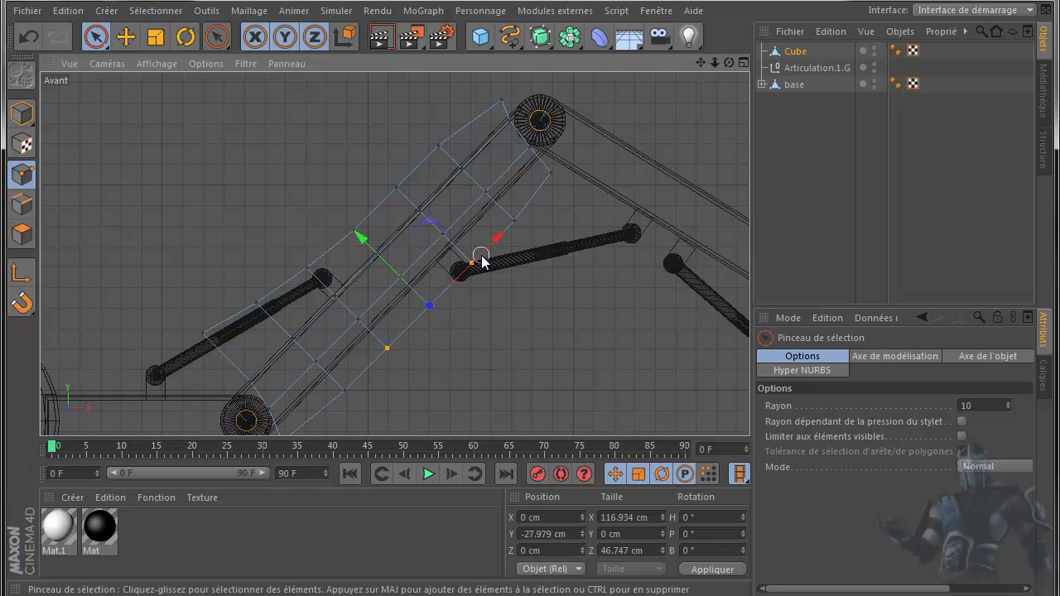
{"action": "left_click_drag", "start_coordinate": [361, 239], "coordinate": [370, 252]}
Step: Pull a higher edge vertex up toward the top joint and lower it slightly
{"action": "left_click", "coordinate": [471, 360]}
{"action": "left_click", "coordinate": [433, 314]}
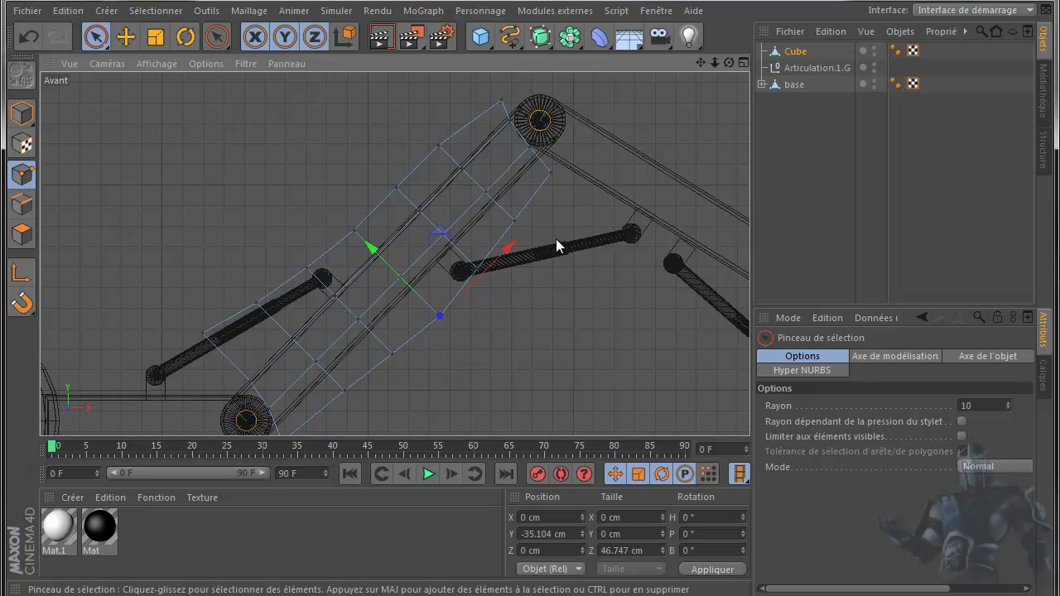
{"action": "left_click", "coordinate": [478, 269]}
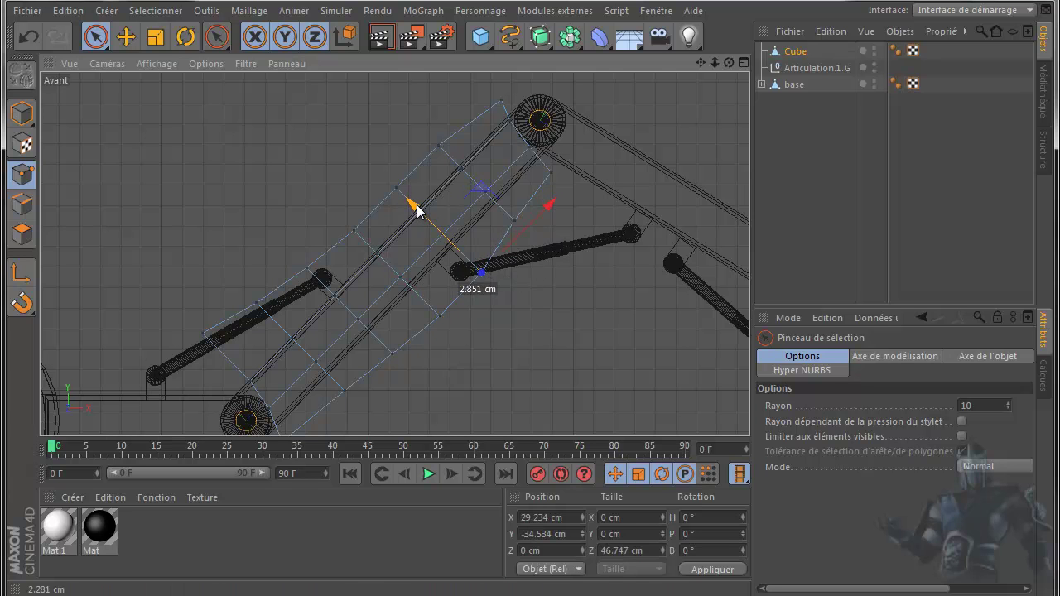
{"action": "left_click_drag", "start_coordinate": [412, 201], "coordinate": [506, 217]}
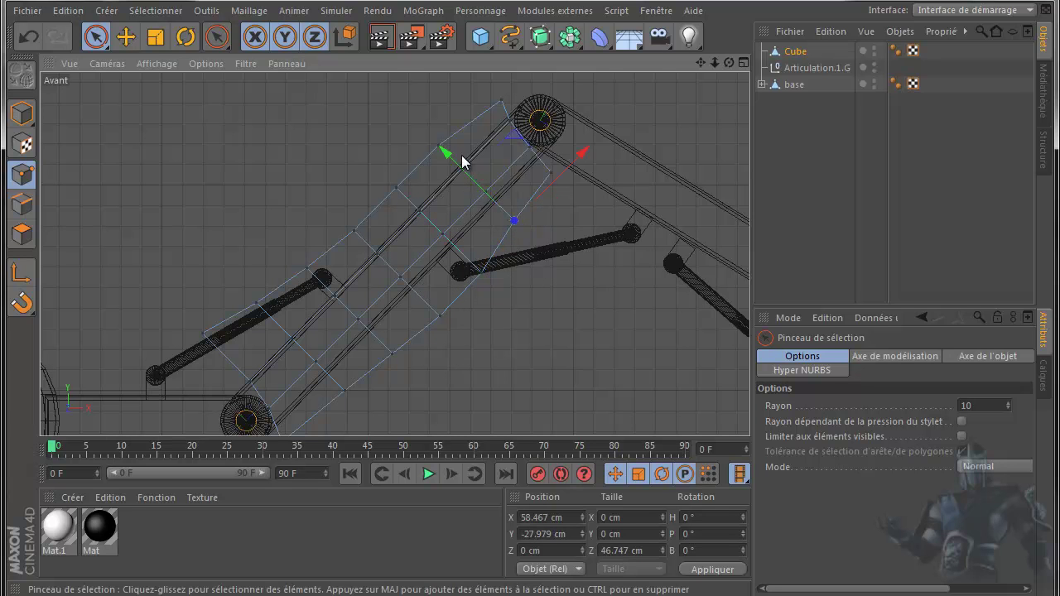
{"action": "left_click_drag", "start_coordinate": [448, 155], "coordinate": [456, 165]}
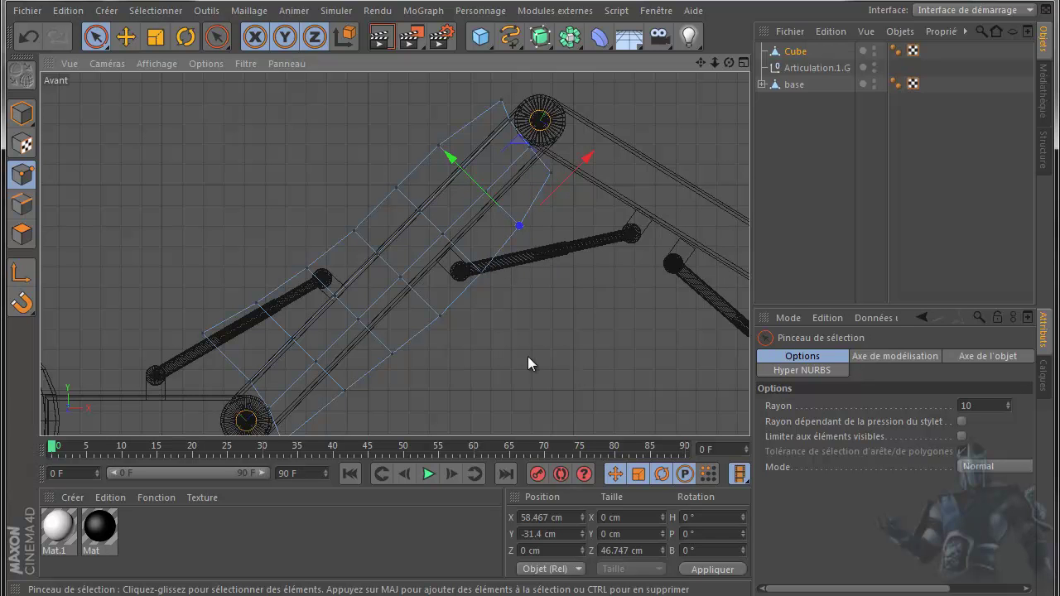
Step: Place the Cube under a new Hyper NURBS in the Perspective view and render a preview
{"action": "middle_click", "coordinate": [201, 211]}
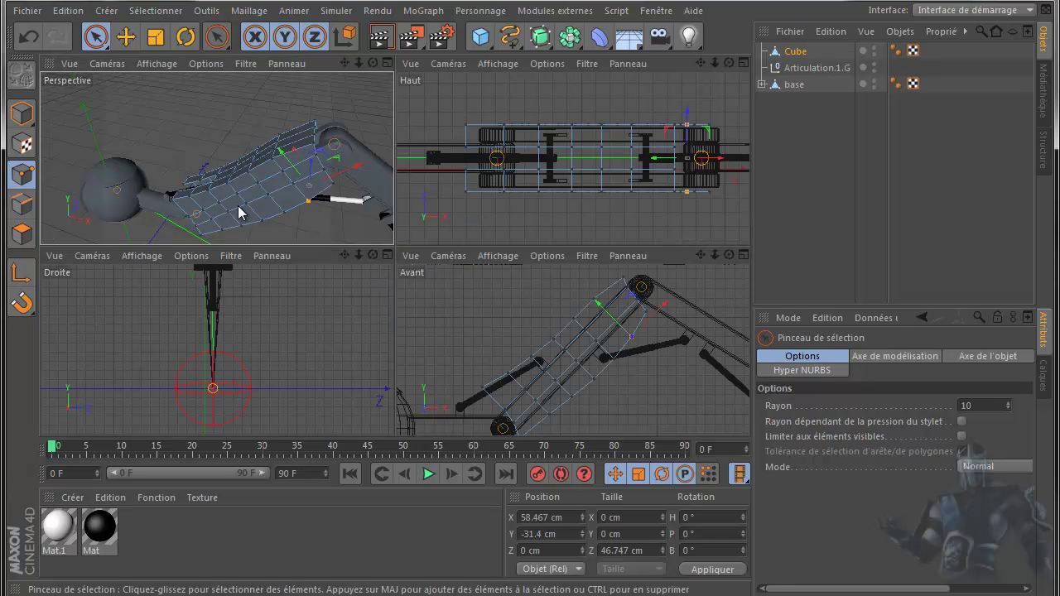
{"action": "middle_click", "coordinate": [220, 208]}
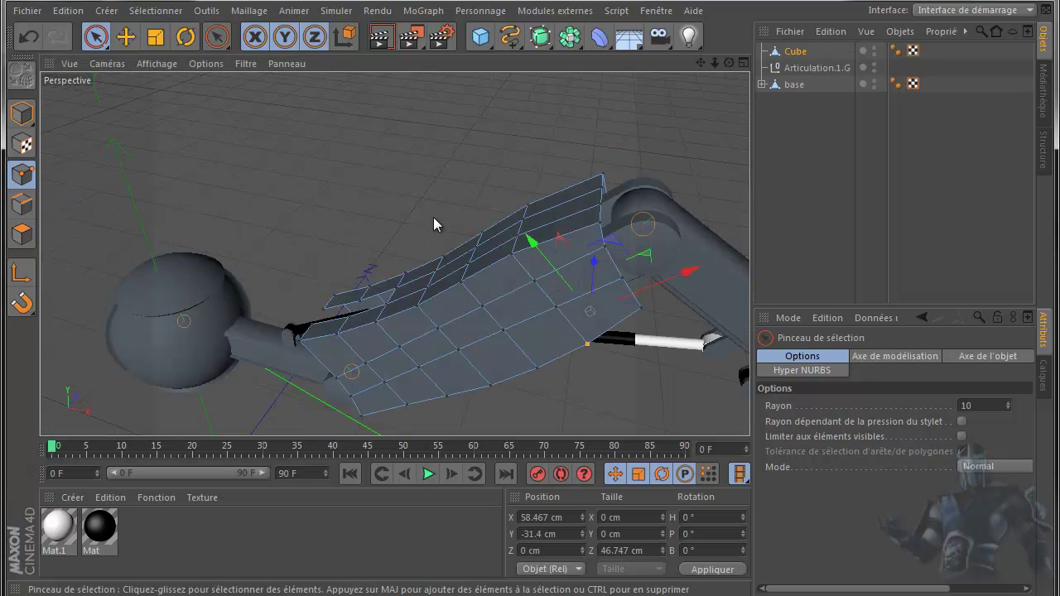
{"action": "left_click", "coordinate": [540, 37]}
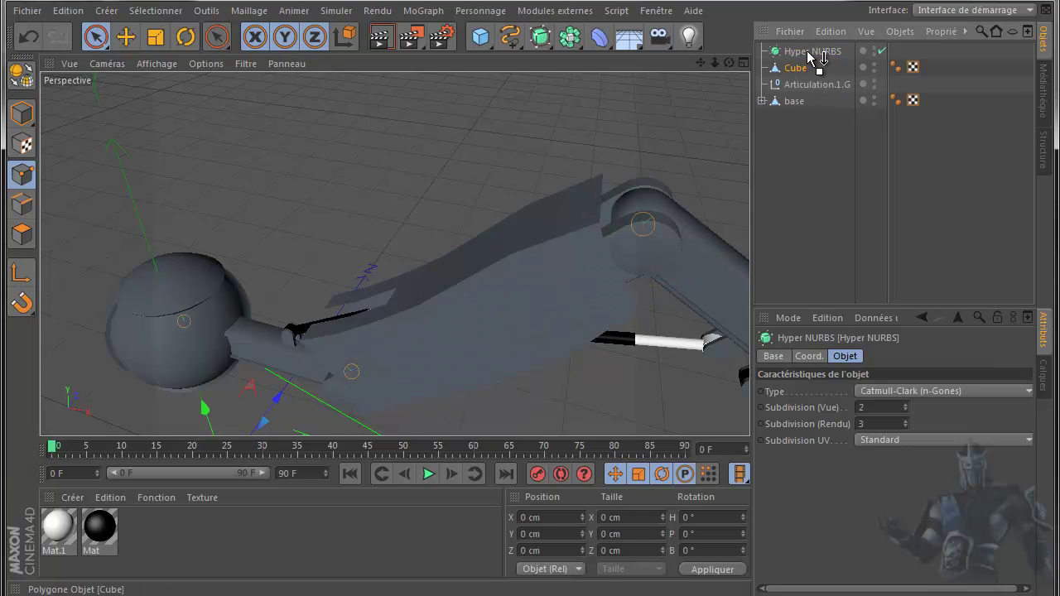
{"action": "left_click_drag", "start_coordinate": [801, 70], "coordinate": [807, 53]}
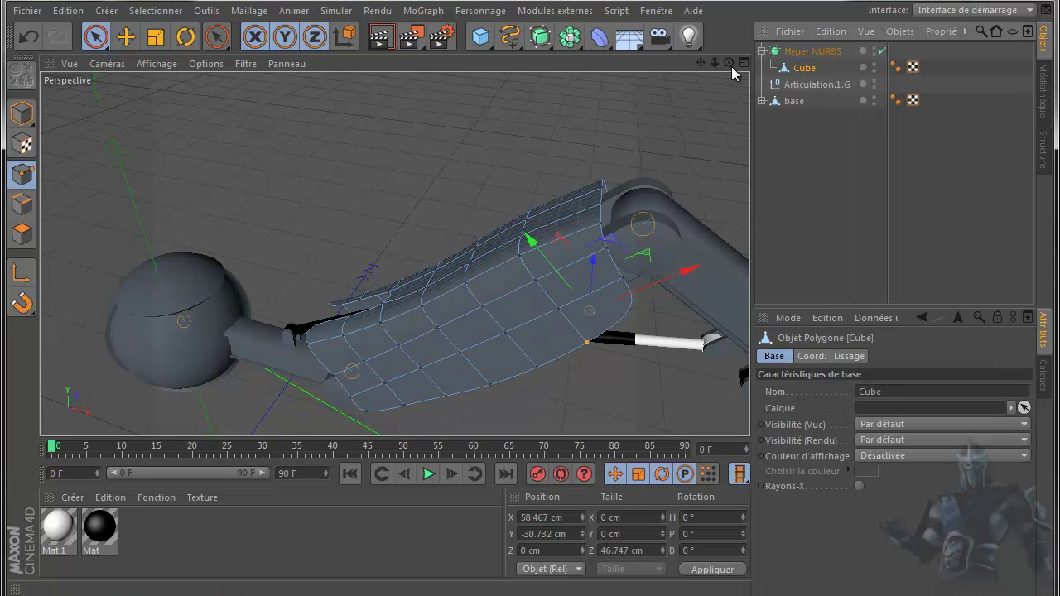
{"action": "mouse_move", "coordinate": [728, 65]}
{"action": "left_mouse_down"}
{"action": "mouse_move", "coordinate": [521, 331]}
{"action": "mouse_move", "coordinate": [531, 320]}
{"action": "mouse_move", "coordinate": [531, 329]}
{"action": "mouse_move", "coordinate": [518, 319]}
{"action": "left_mouse_up"}
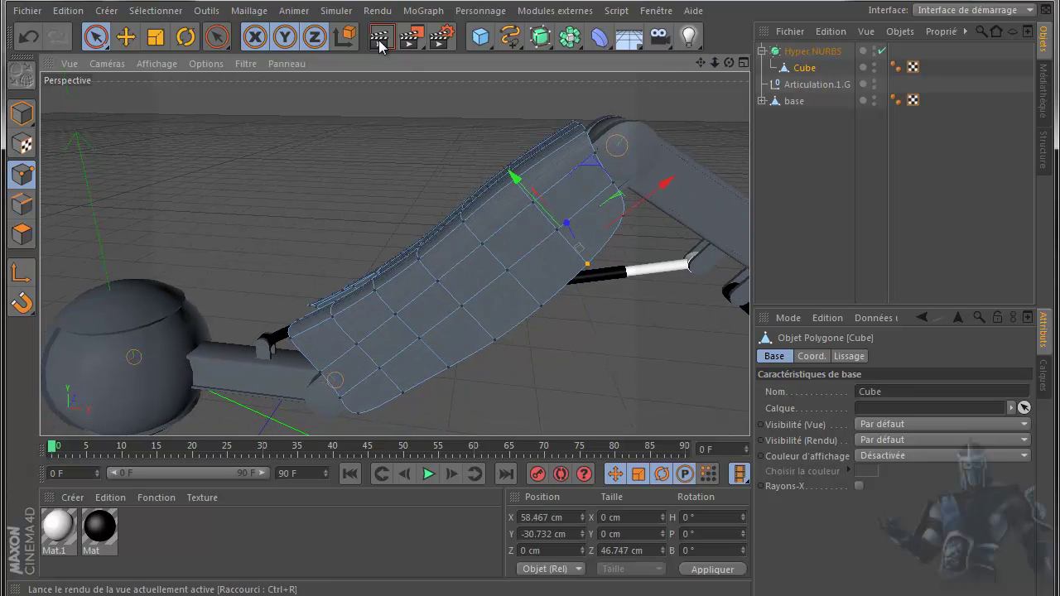
{"action": "left_click", "coordinate": [381, 38]}
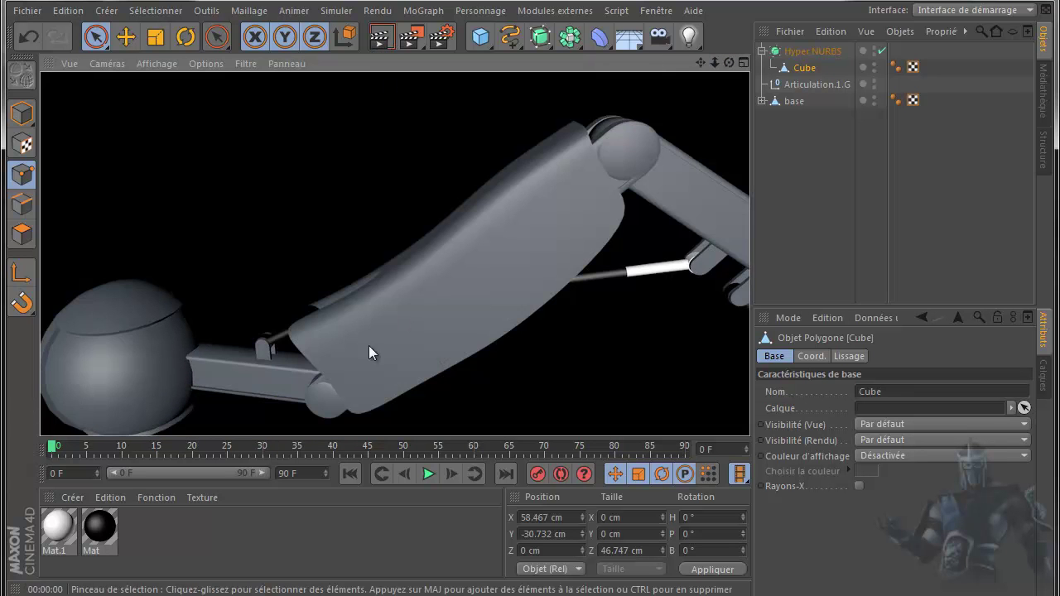
Step: Turn off Hyper NURBS smoothing and select all of the cage's polygons with Move active
{"action": "middle_click", "coordinate": [301, 188]}
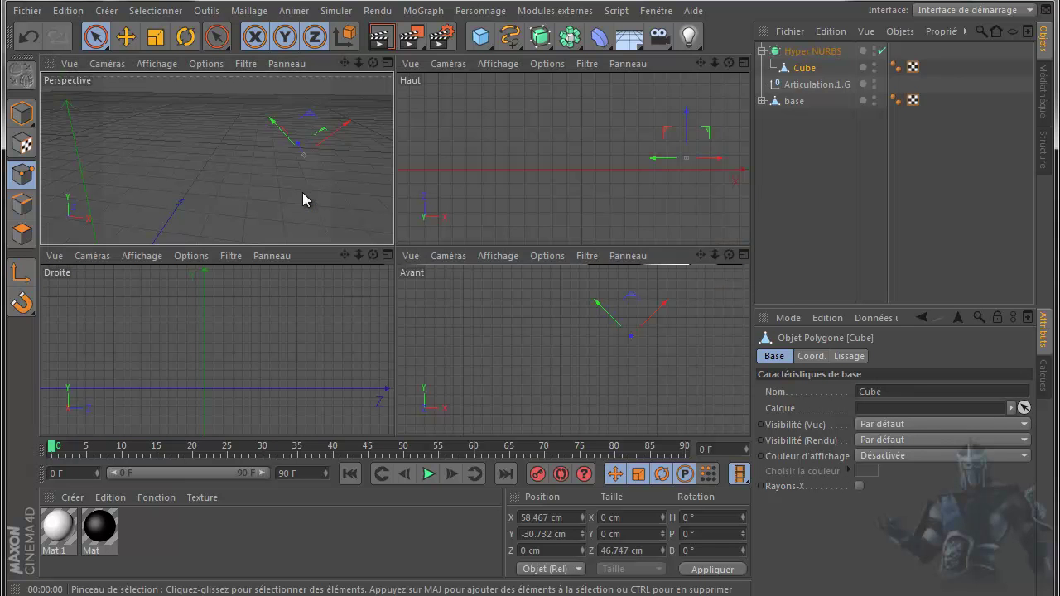
{"action": "middle_click", "coordinate": [489, 201]}
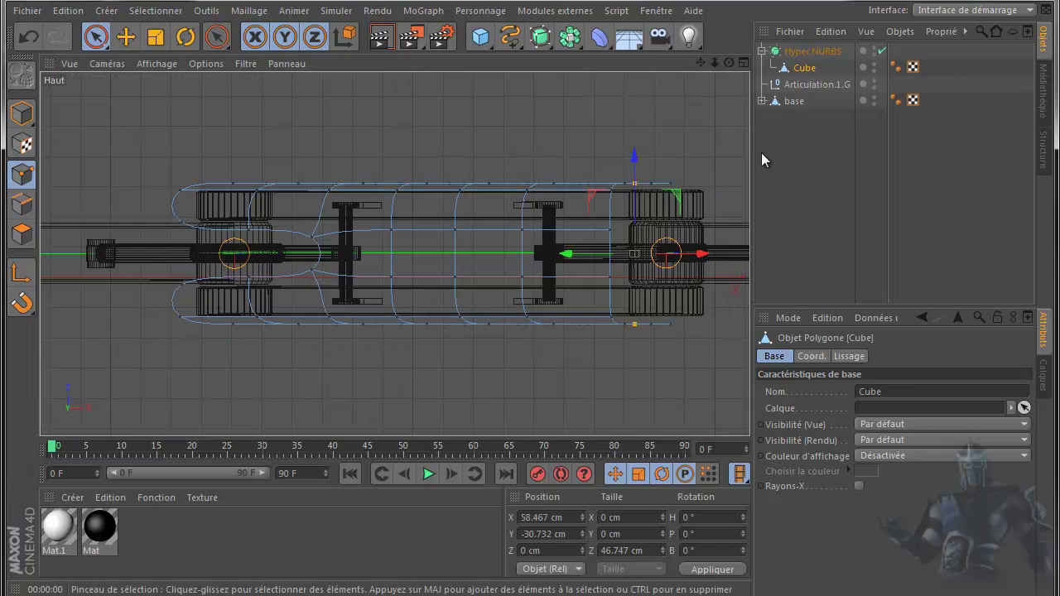
{"action": "left_click", "coordinate": [881, 51]}
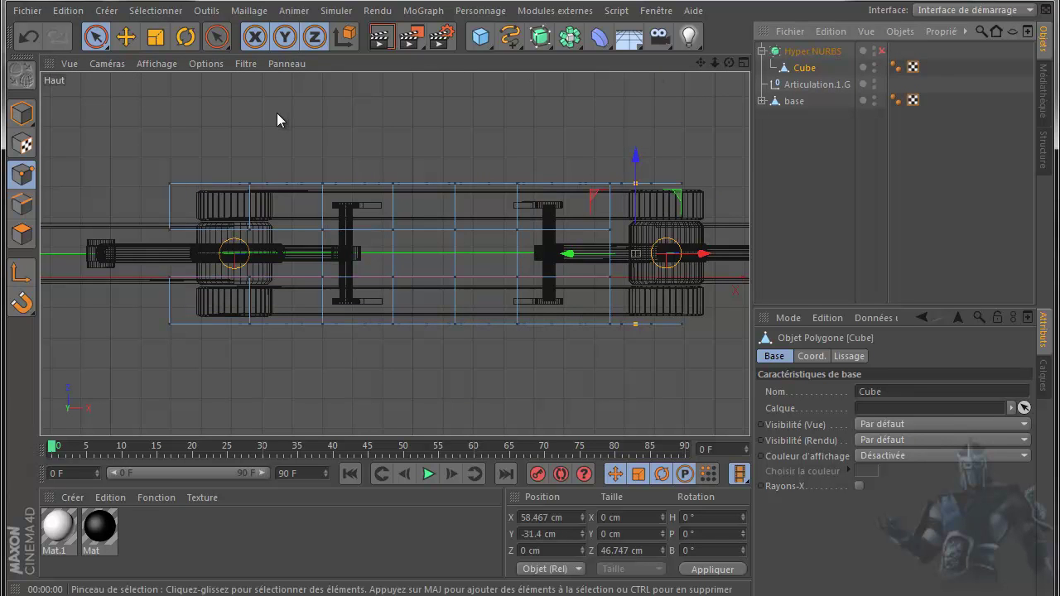
{"action": "left_click", "coordinate": [21, 235]}
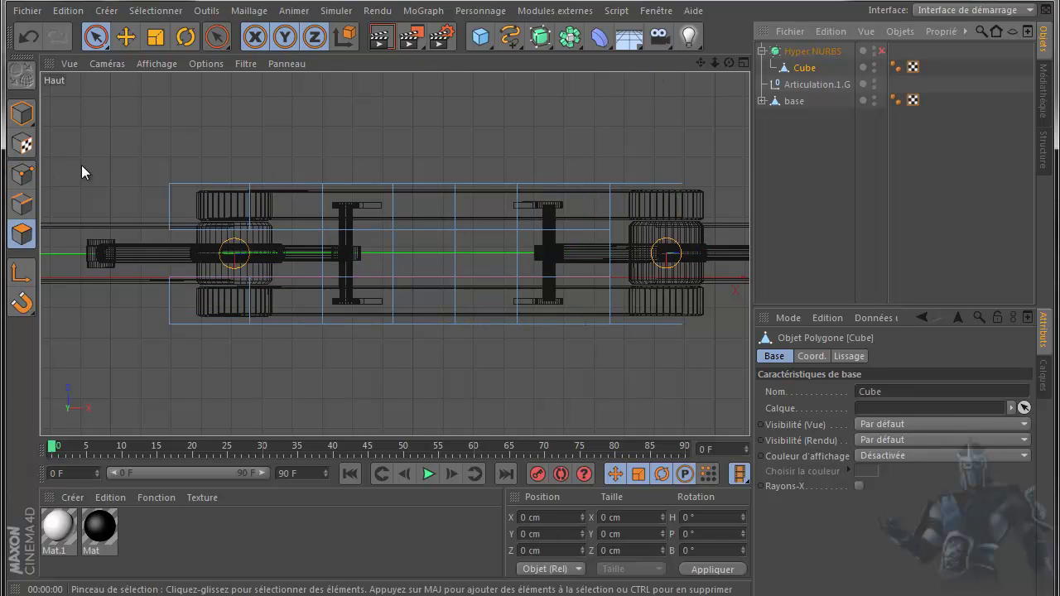
{"action": "left_click", "coordinate": [126, 36]}
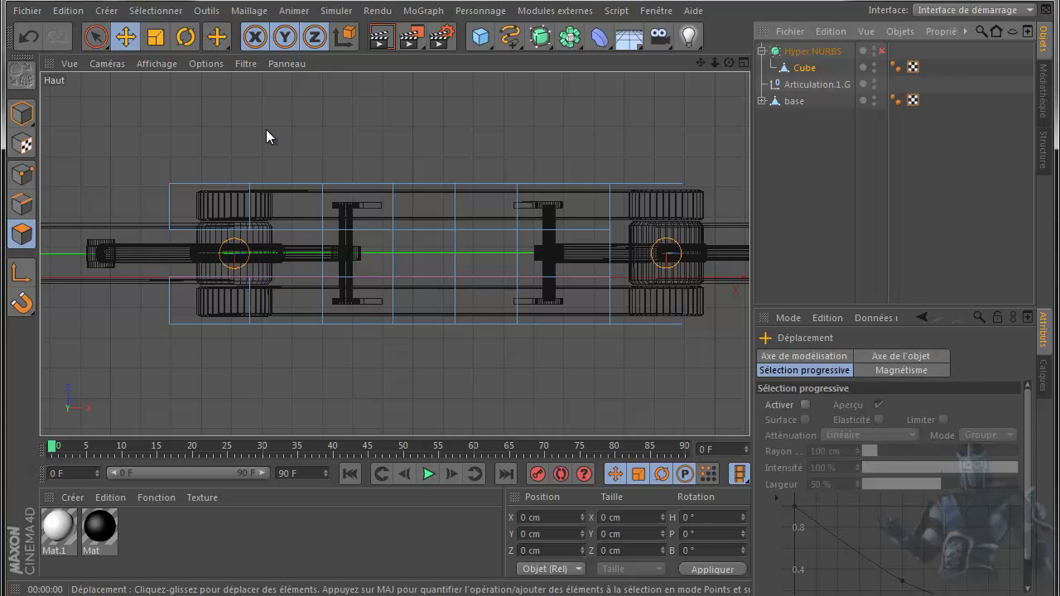
{"action": "left_click", "coordinate": [349, 259]}
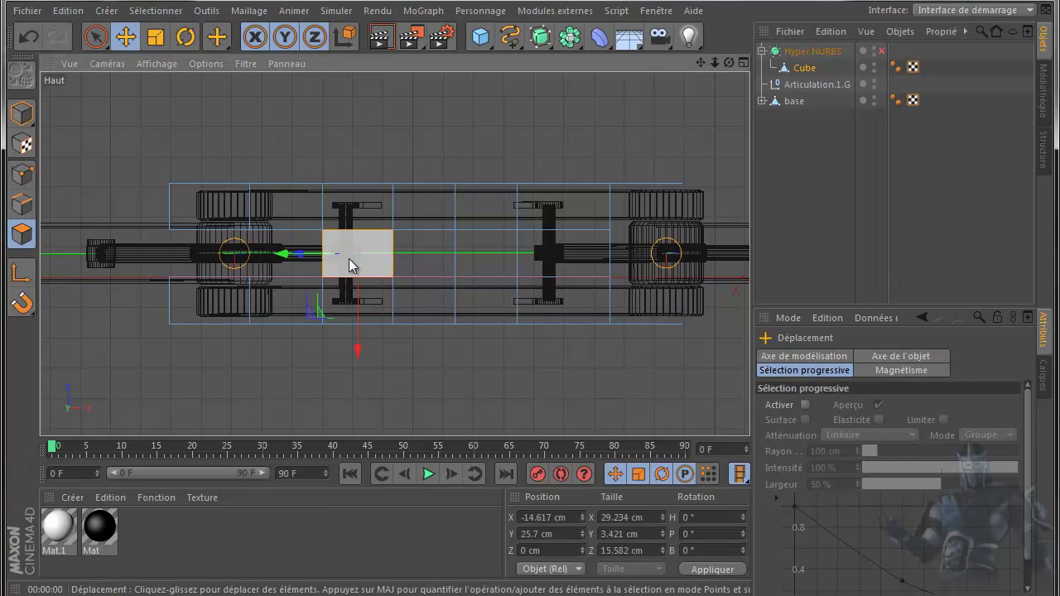
{"action": "key", "text": "ctrl+a"}
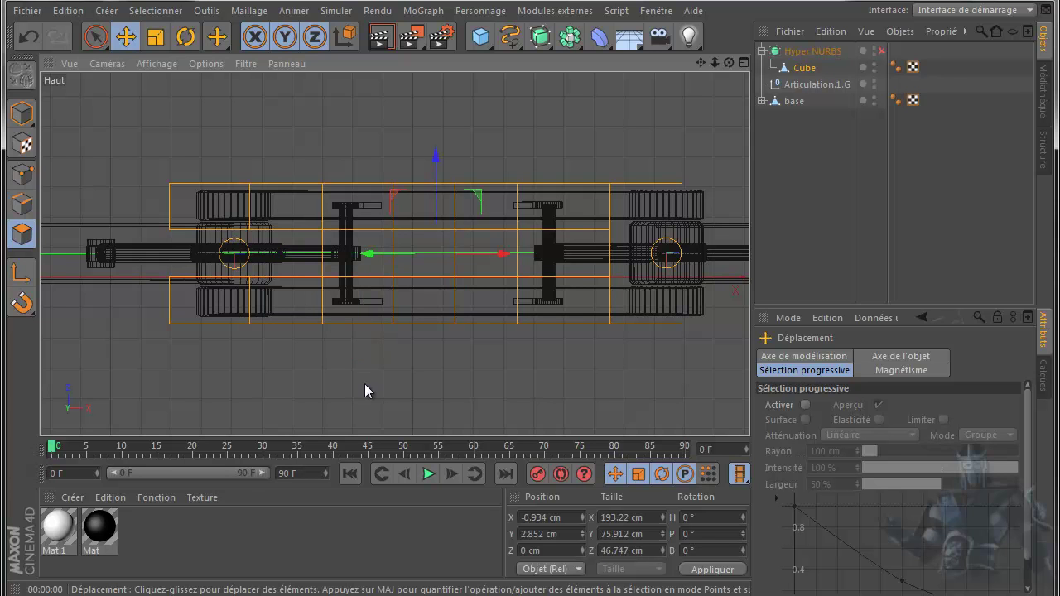
Step: Return to a single Perspective view, orbited to see the arm from a lower angle
{"action": "middle_click", "coordinate": [298, 176]}
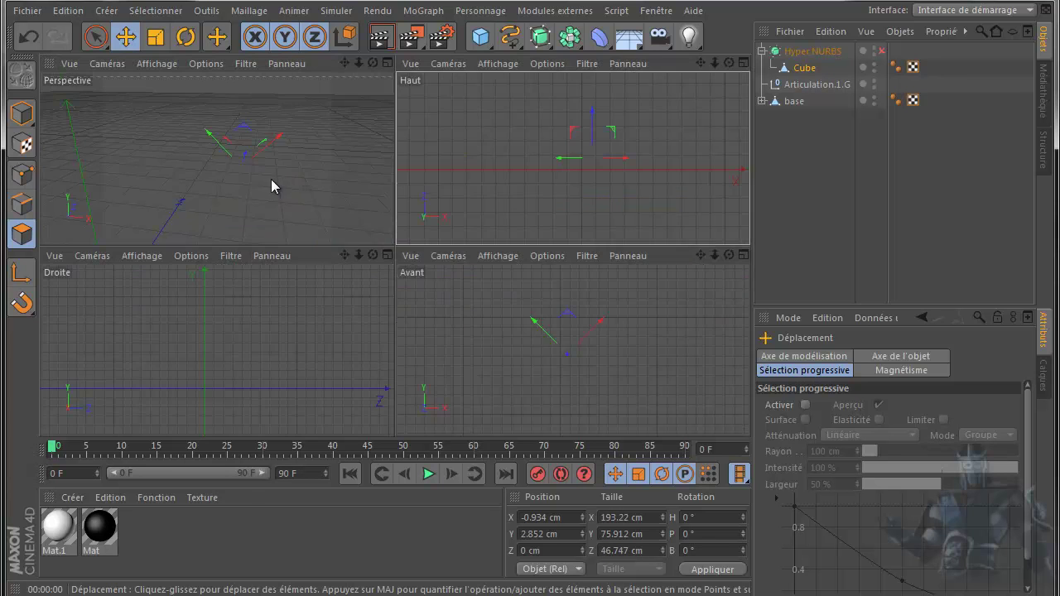
{"action": "middle_click", "coordinate": [279, 172]}
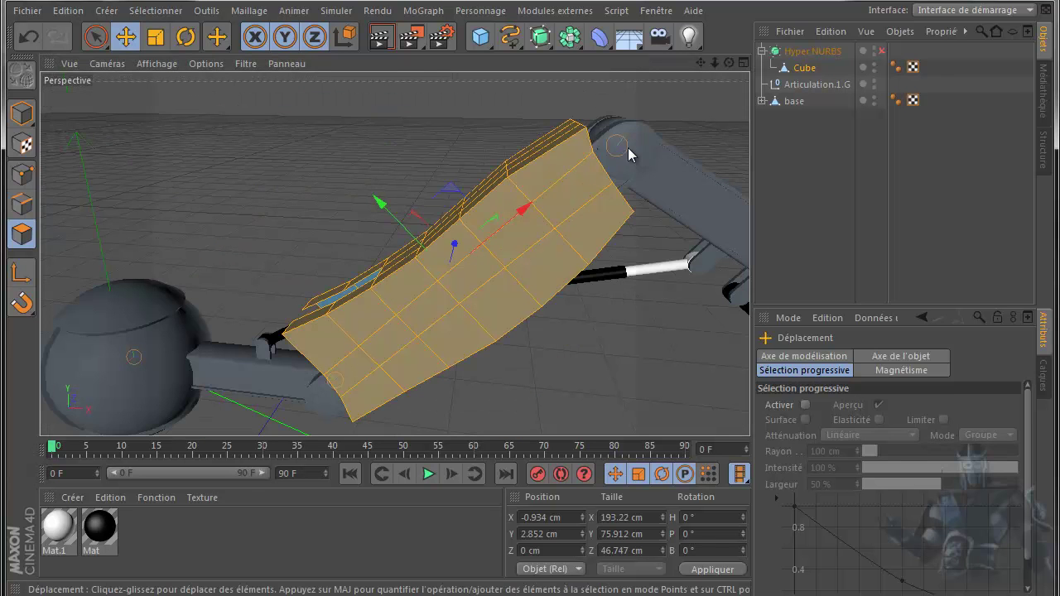
{"action": "left_click_drag", "start_coordinate": [729, 63], "coordinate": [725, 75]}
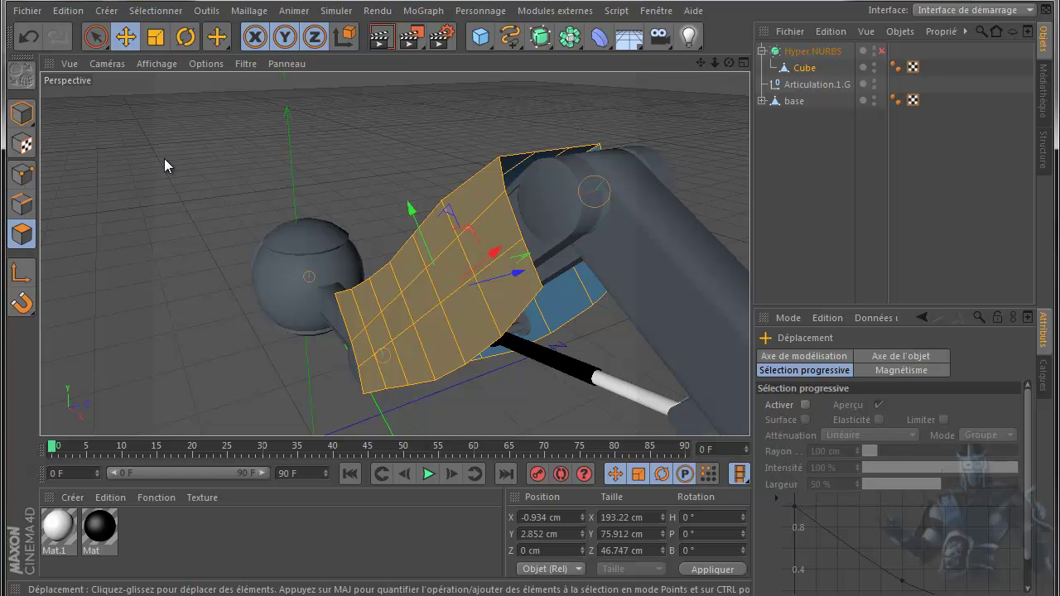
Step: Extrude the shell's polygons by 1 cm to give it thickness
{"action": "right_click", "coordinate": [186, 196]}
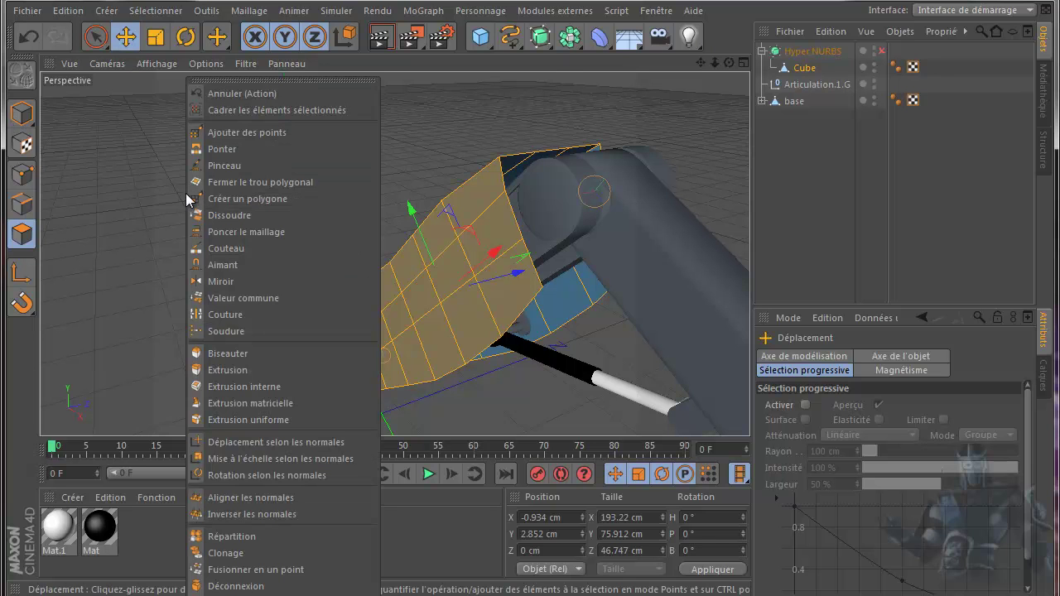
{"action": "left_click", "coordinate": [228, 371]}
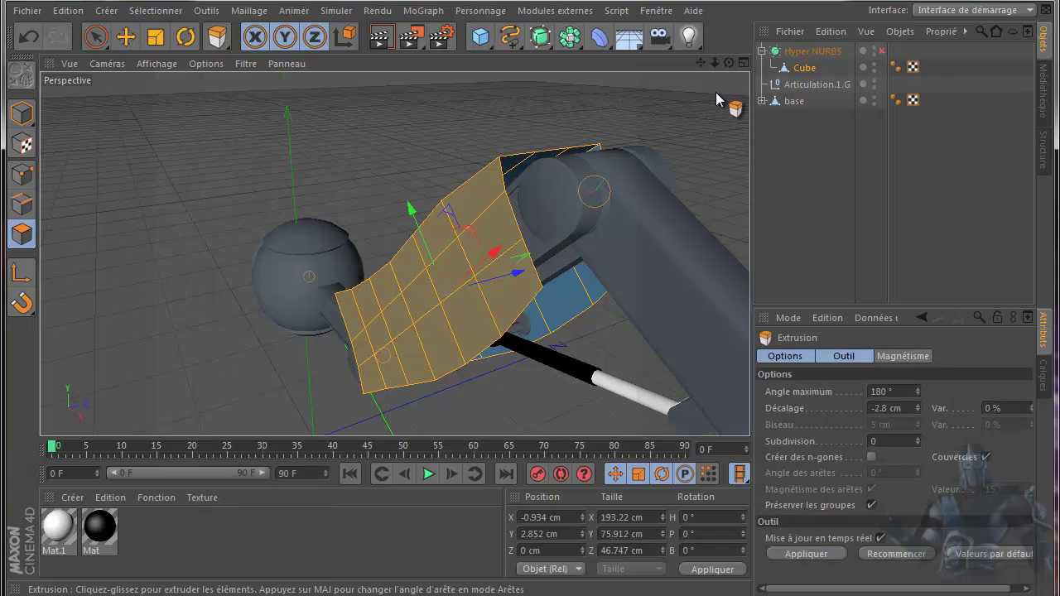
{"action": "left_click_drag", "start_coordinate": [719, 77], "coordinate": [654, 118], "text": "alt"}
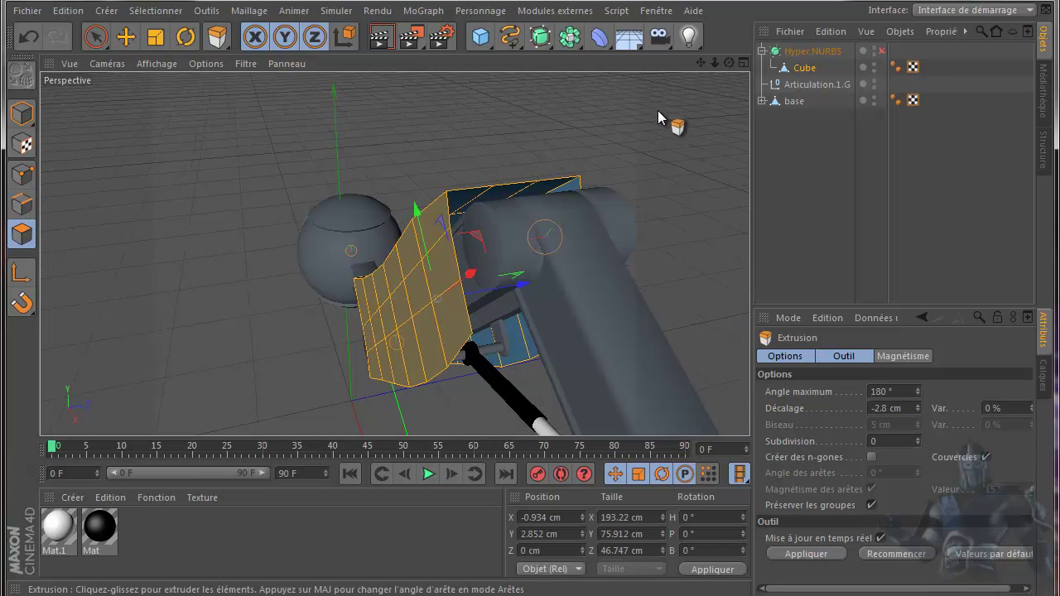
{"action": "left_click_drag", "start_coordinate": [530, 324], "coordinate": [529, 324]}
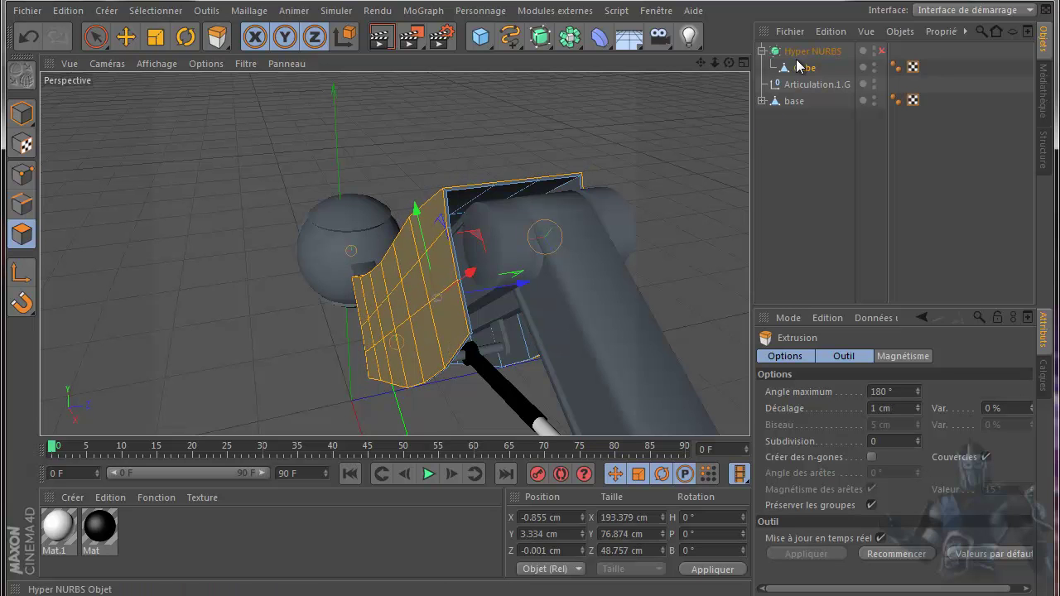
Step: Re-enable Hyper NURBS smoothing and compare the shell with and without it
{"action": "left_click", "coordinate": [875, 49]}
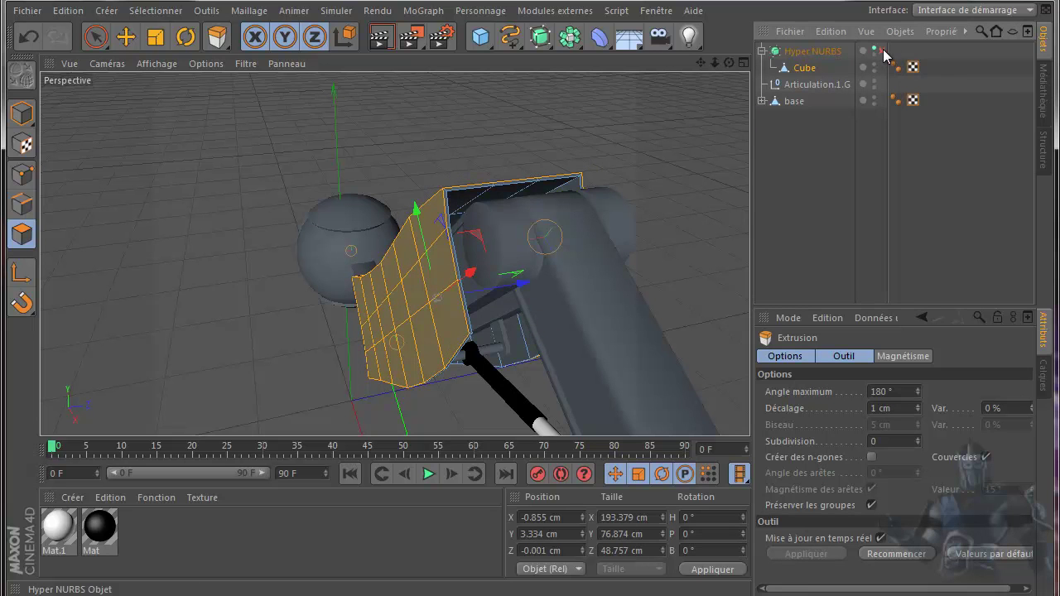
{"action": "left_click", "coordinate": [883, 51]}
{"action": "left_click", "coordinate": [877, 51]}
{"action": "left_click", "coordinate": [878, 52]}
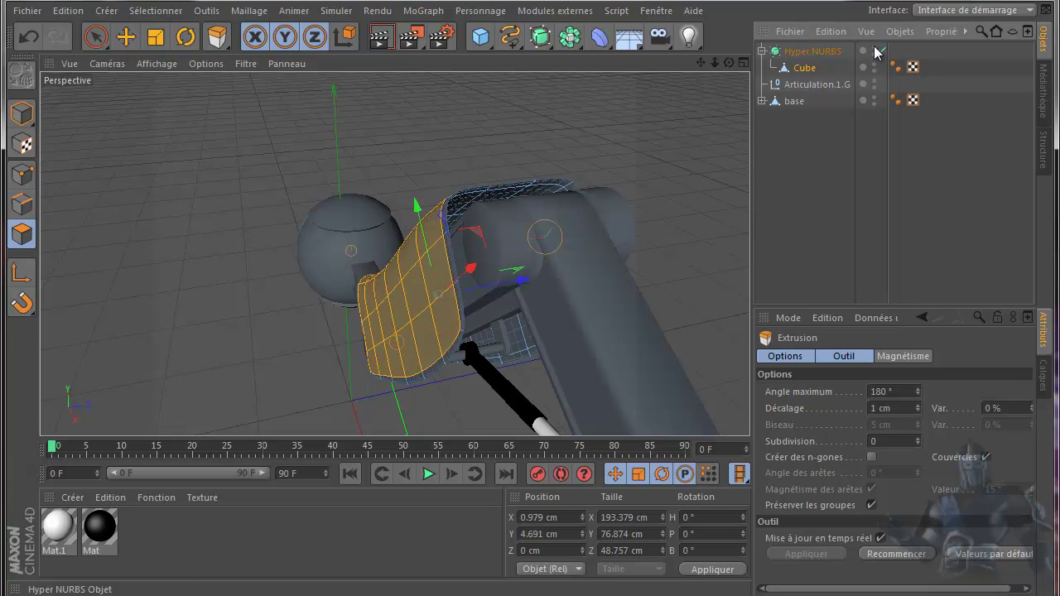
{"action": "left_click_drag", "start_coordinate": [728, 63], "coordinate": [530, 326]}
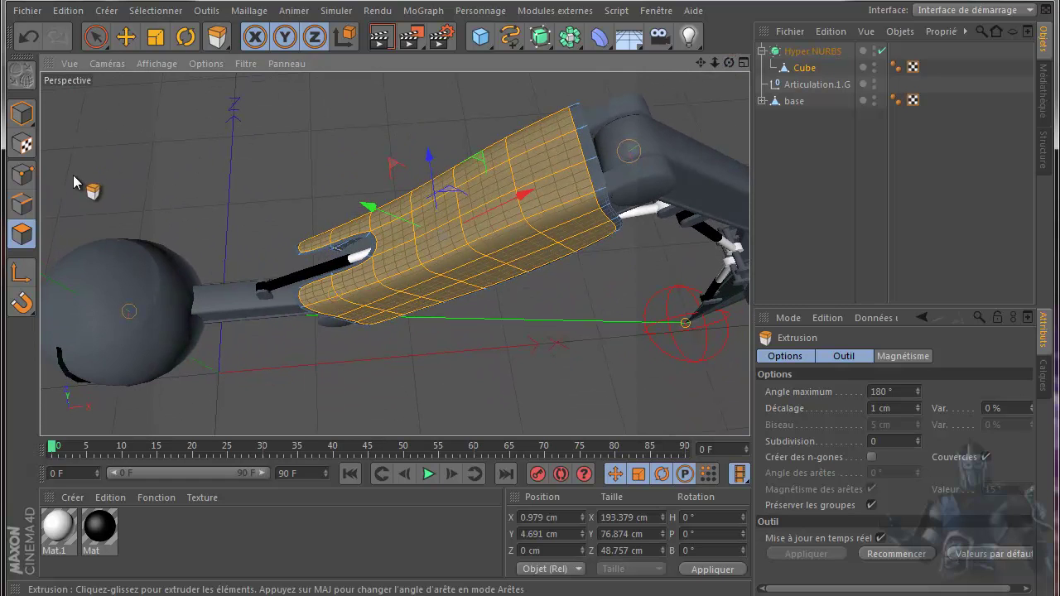
{"action": "left_click", "coordinate": [125, 36]}
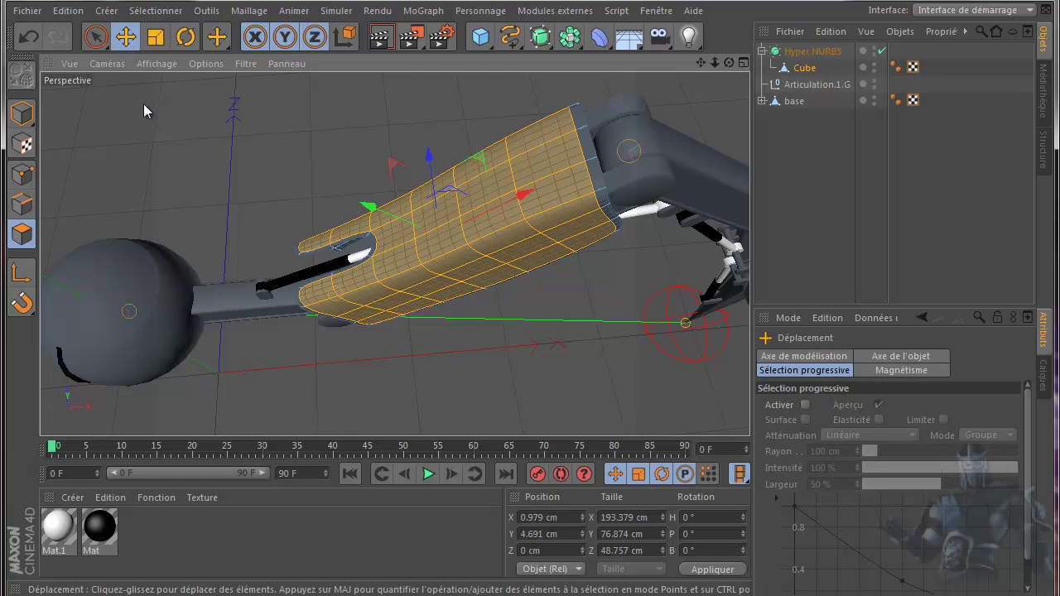
Step: Select the polygon strip along the shell's top edge and extrude it 4.2 cm into a ridge
{"action": "left_click", "coordinate": [393, 247]}
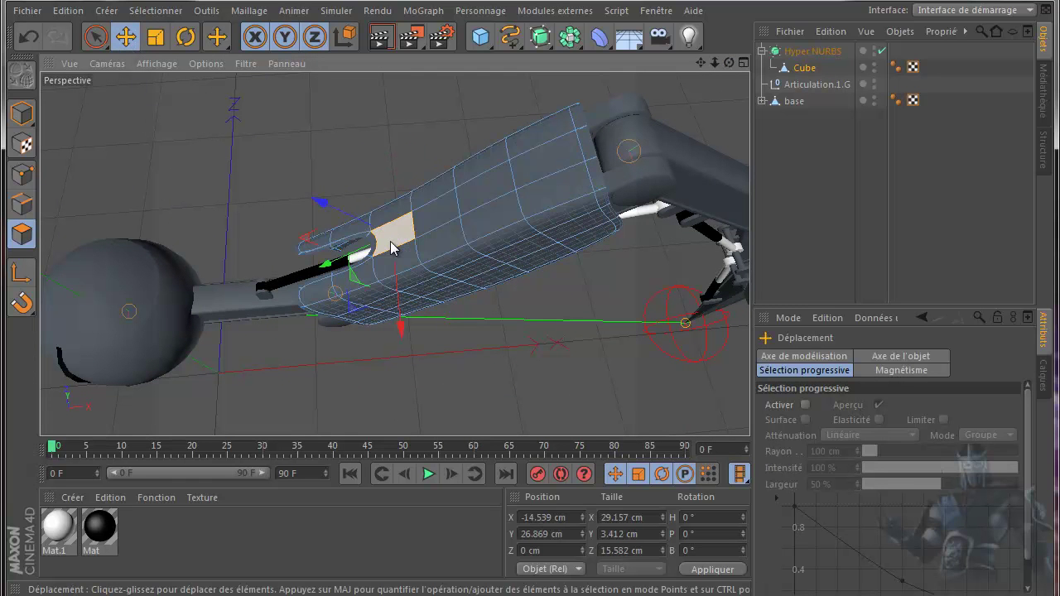
{"action": "mouse_move", "coordinate": [413, 240]}
{"action": "left_mouse_down"}
{"action": "mouse_move", "coordinate": [545, 178]}
{"action": "mouse_move", "coordinate": [623, 160]}
{"action": "left_mouse_up"}
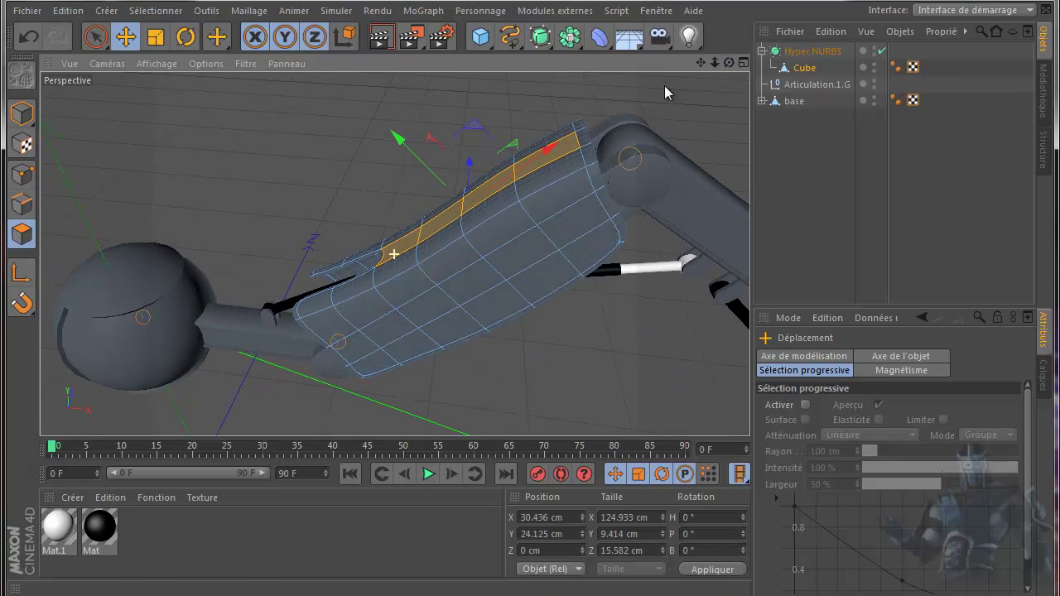
{"action": "right_click", "coordinate": [303, 172]}
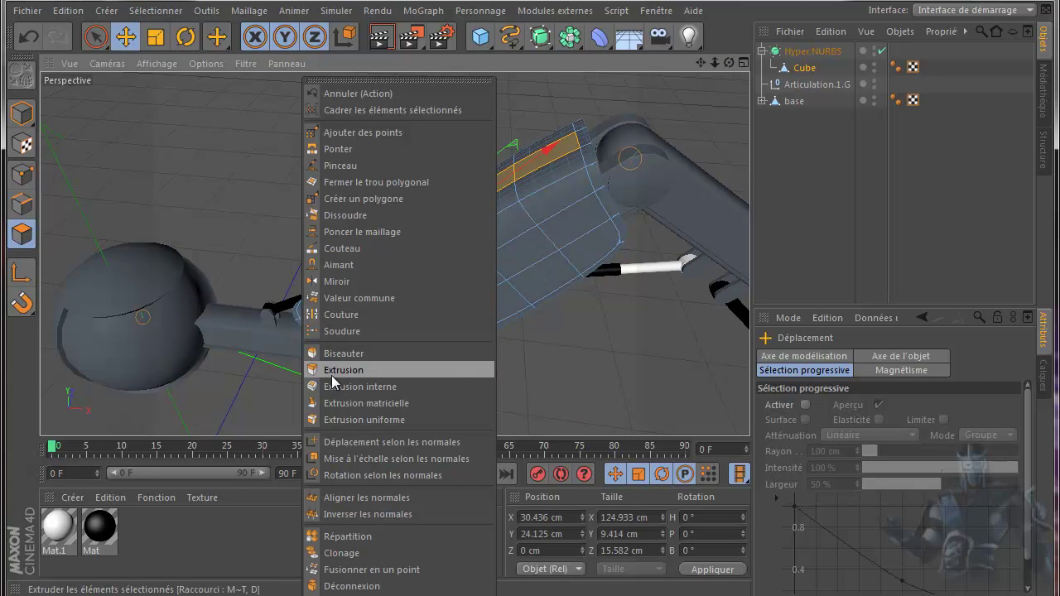
{"action": "left_click", "coordinate": [334, 372]}
{"action": "left_click_drag", "start_coordinate": [292, 192], "coordinate": [530, 324]}
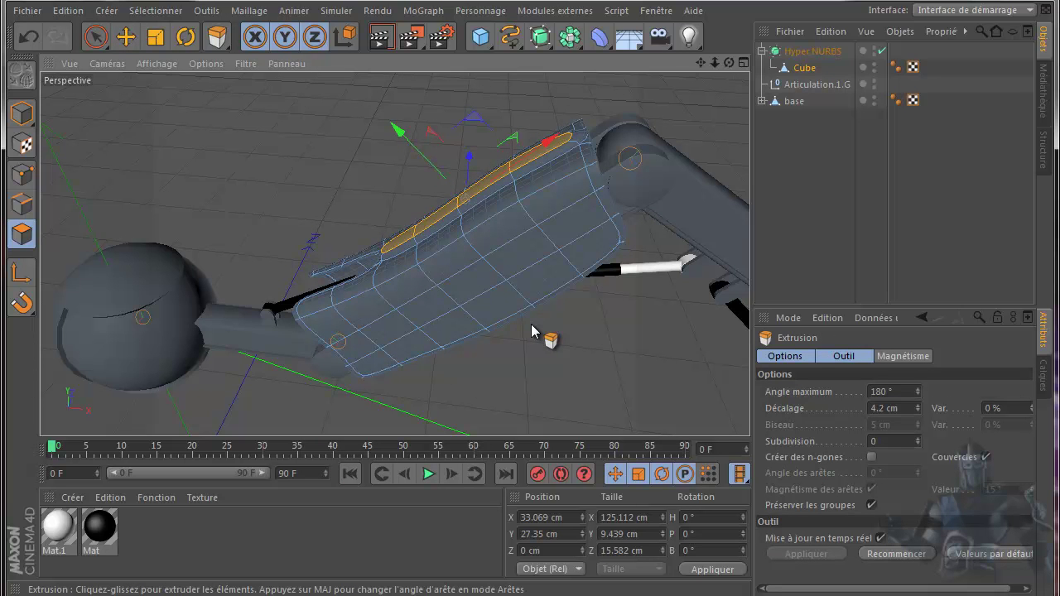
{"action": "left_click_drag", "start_coordinate": [728, 64], "coordinate": [526, 323]}
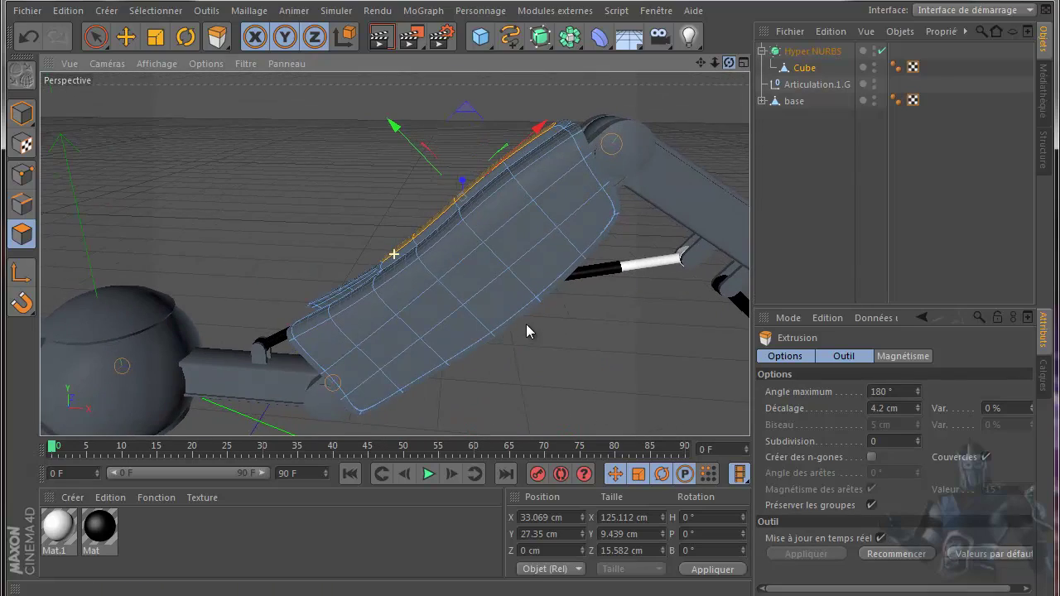
{"action": "left_click", "coordinate": [386, 39]}
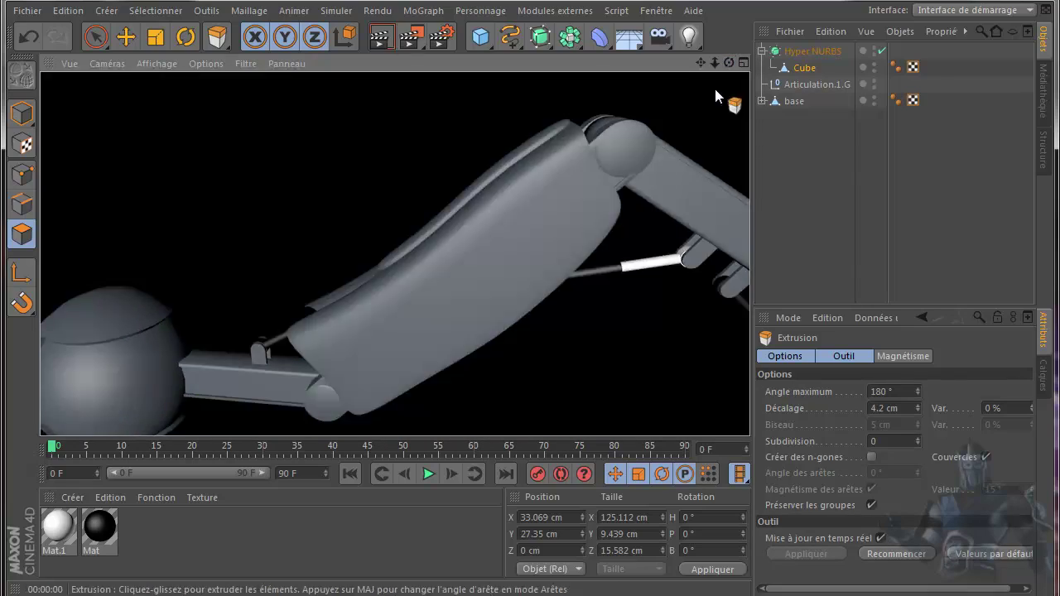
{"action": "left_click_drag", "start_coordinate": [729, 64], "coordinate": [530, 324]}
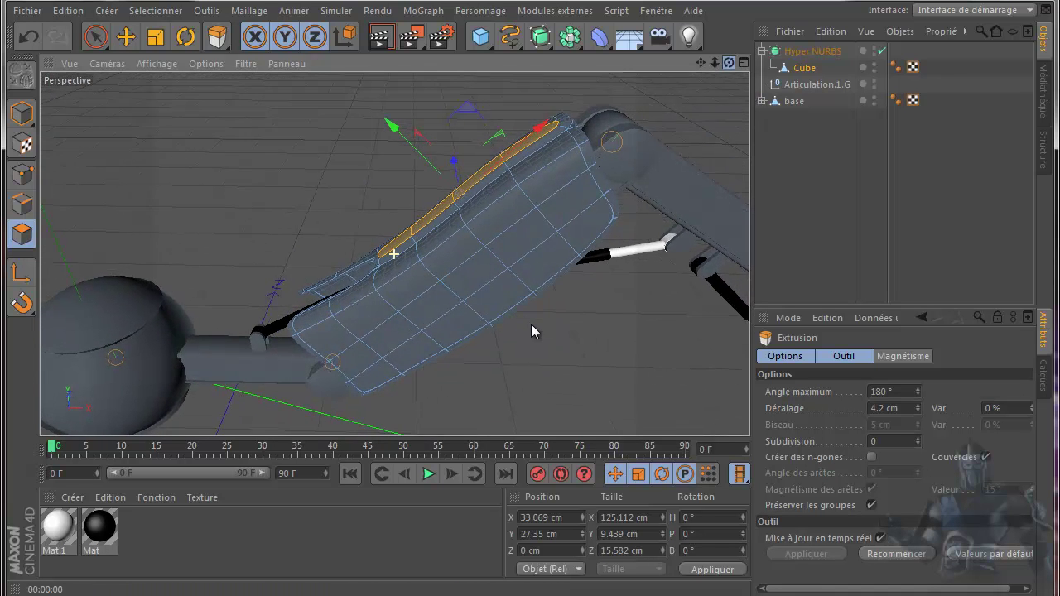
{"action": "left_click", "coordinate": [380, 41]}
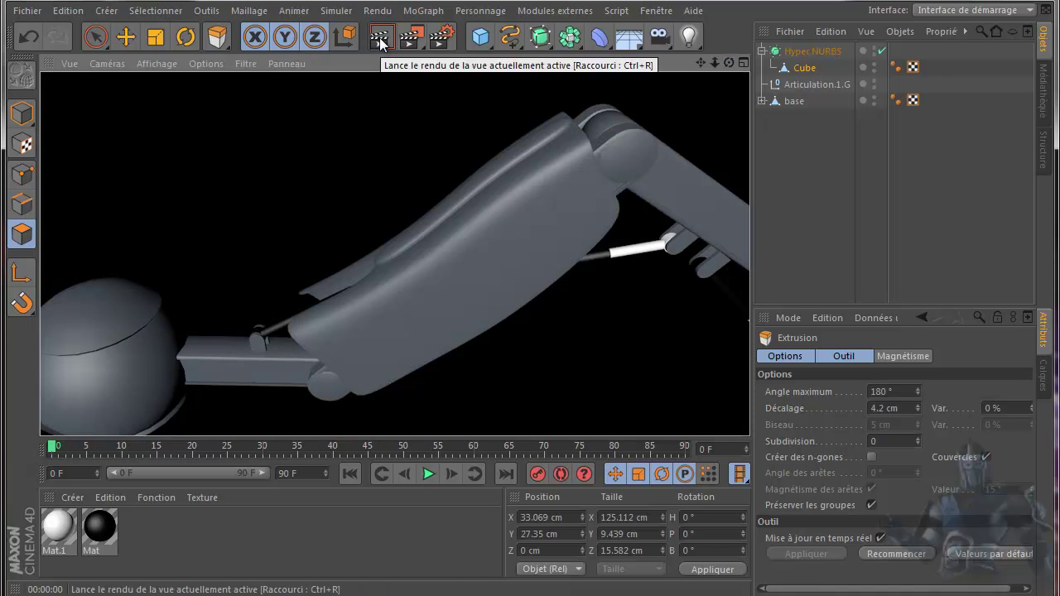
{"action": "left_click", "coordinate": [411, 38]}
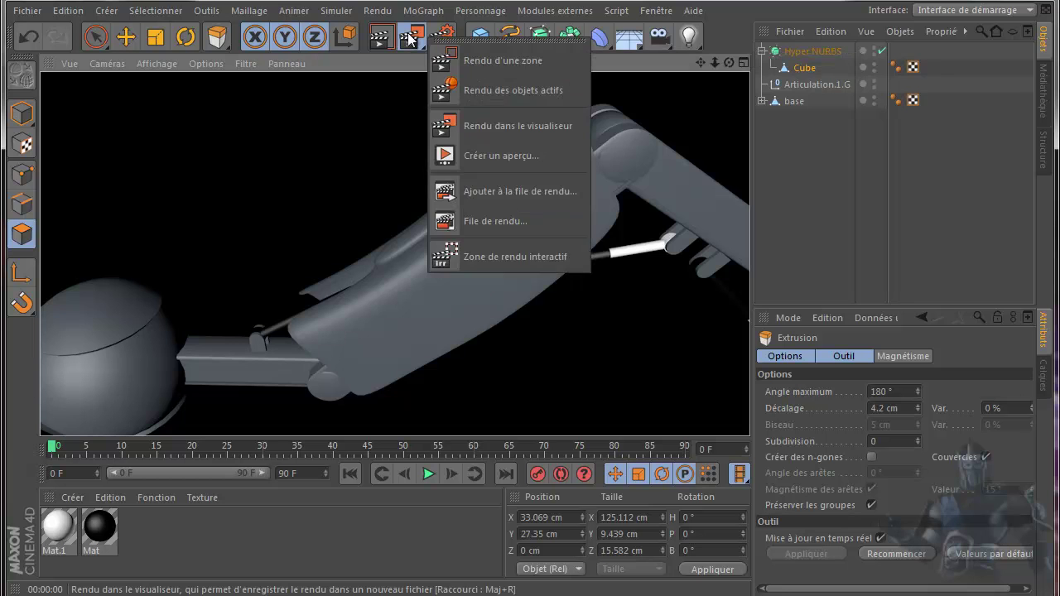
{"action": "left_click", "coordinate": [505, 260]}
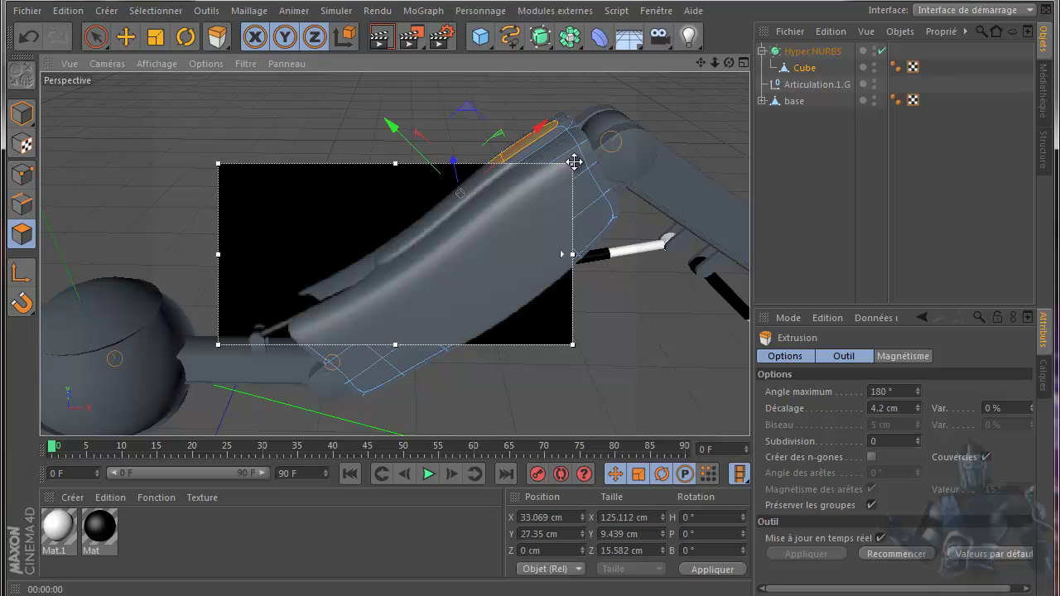
{"action": "left_click_drag", "start_coordinate": [574, 161], "coordinate": [701, 89]}
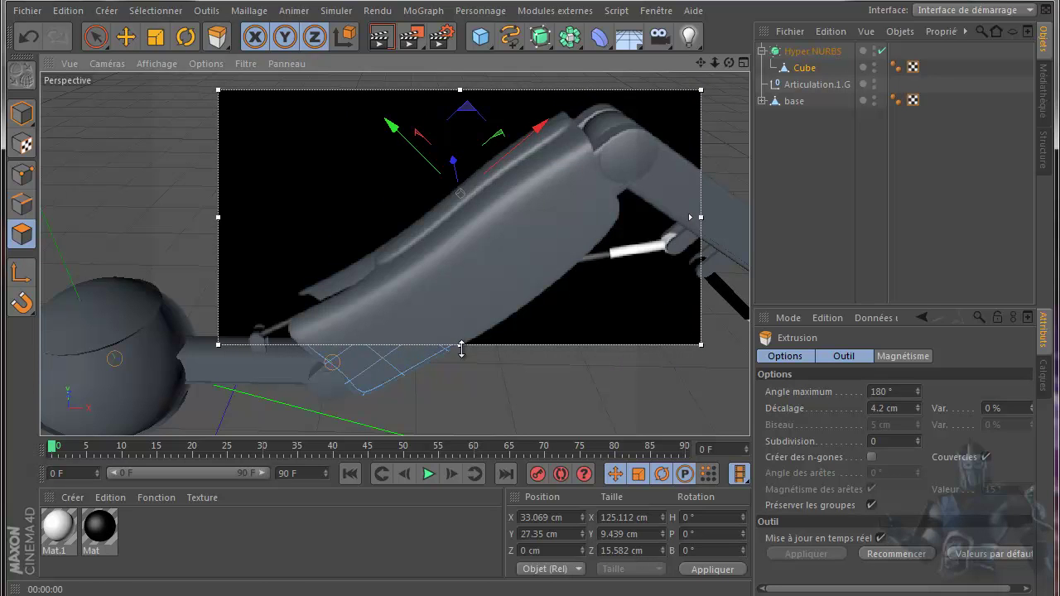
{"action": "left_click_drag", "start_coordinate": [461, 344], "coordinate": [456, 420]}
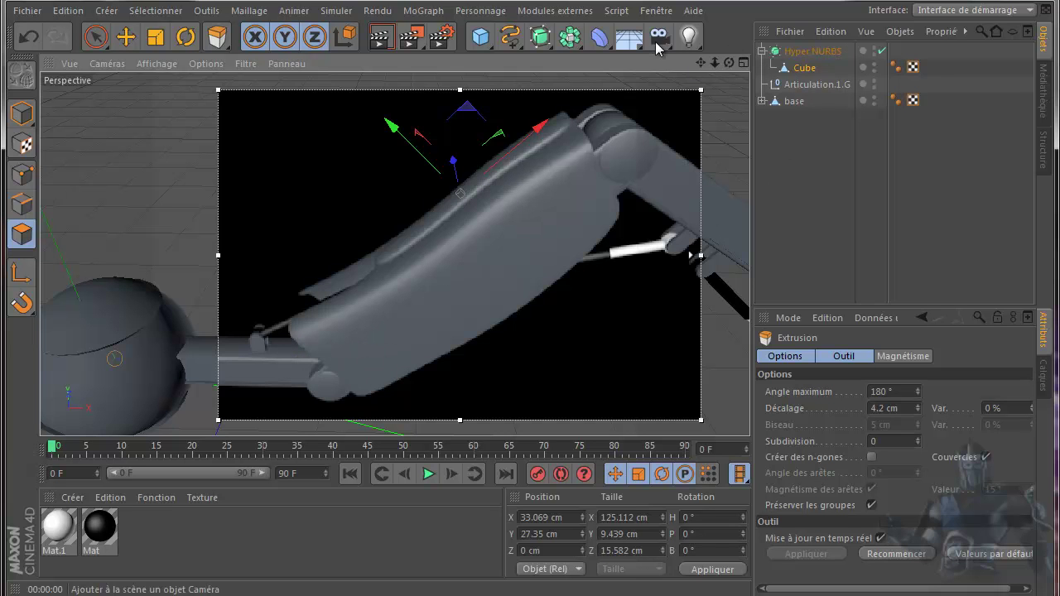
{"action": "left_click_drag", "start_coordinate": [728, 63], "coordinate": [531, 323]}
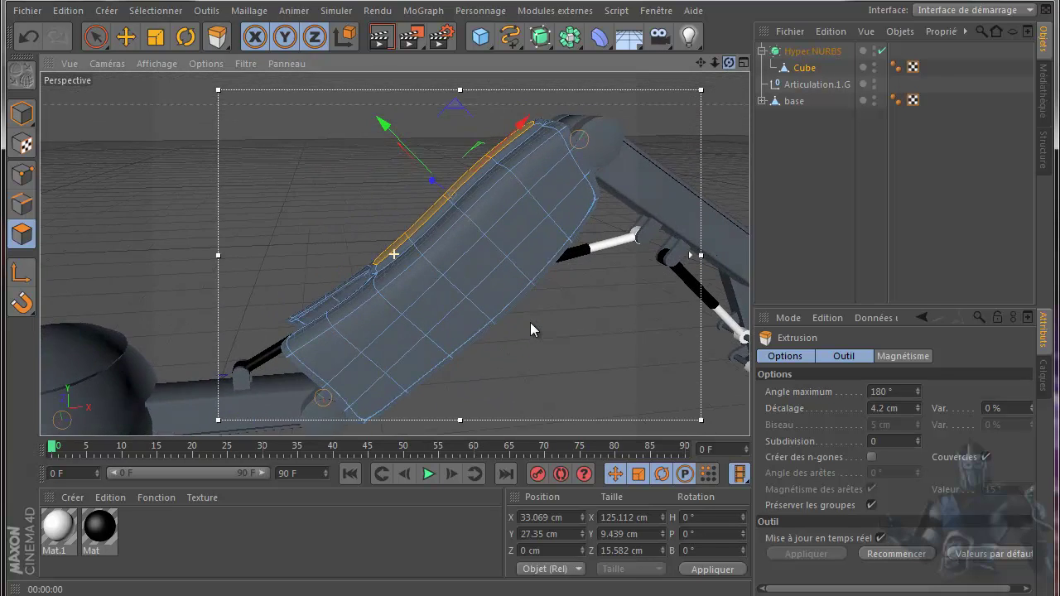
{"action": "left_click_drag", "start_coordinate": [529, 319], "coordinate": [526, 325], "text": "alt"}
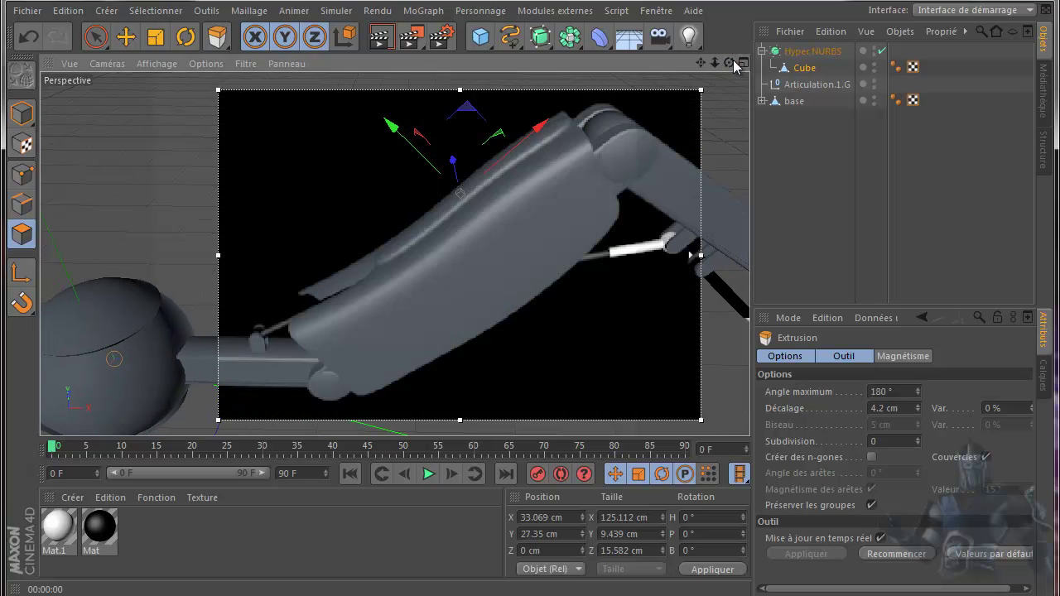
{"action": "left_click_drag", "start_coordinate": [729, 62], "coordinate": [530, 323]}
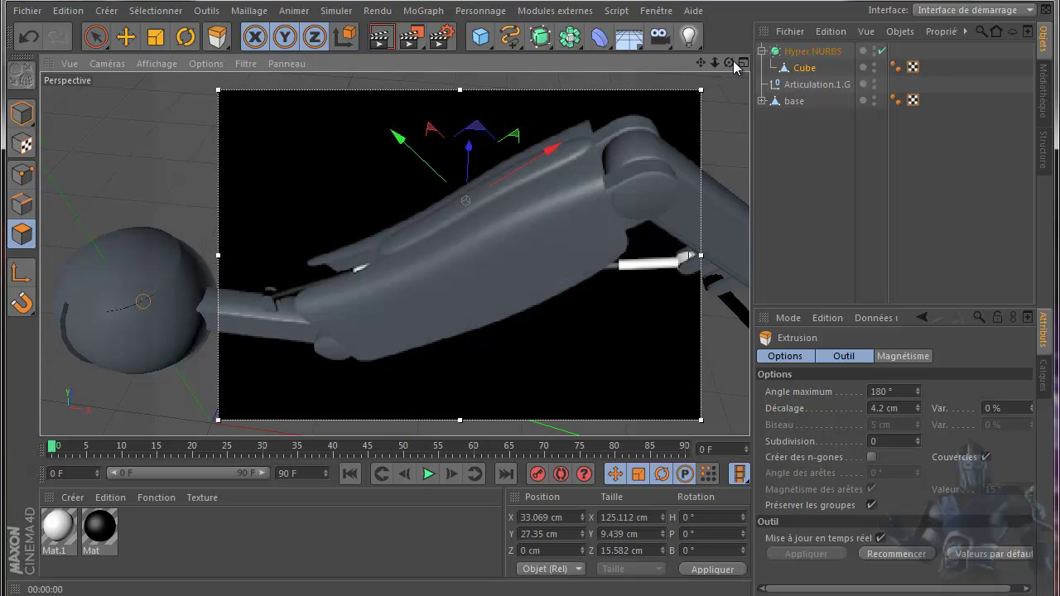
{"action": "left_click_drag", "start_coordinate": [728, 64], "coordinate": [530, 323]}
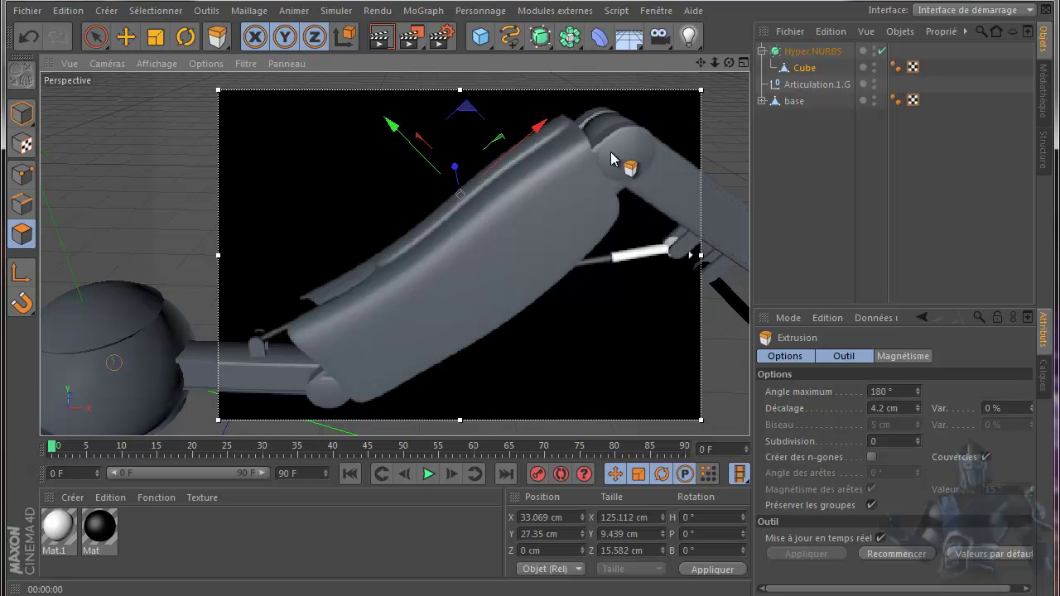
{"action": "left_click_drag", "start_coordinate": [412, 37], "coordinate": [468, 253]}
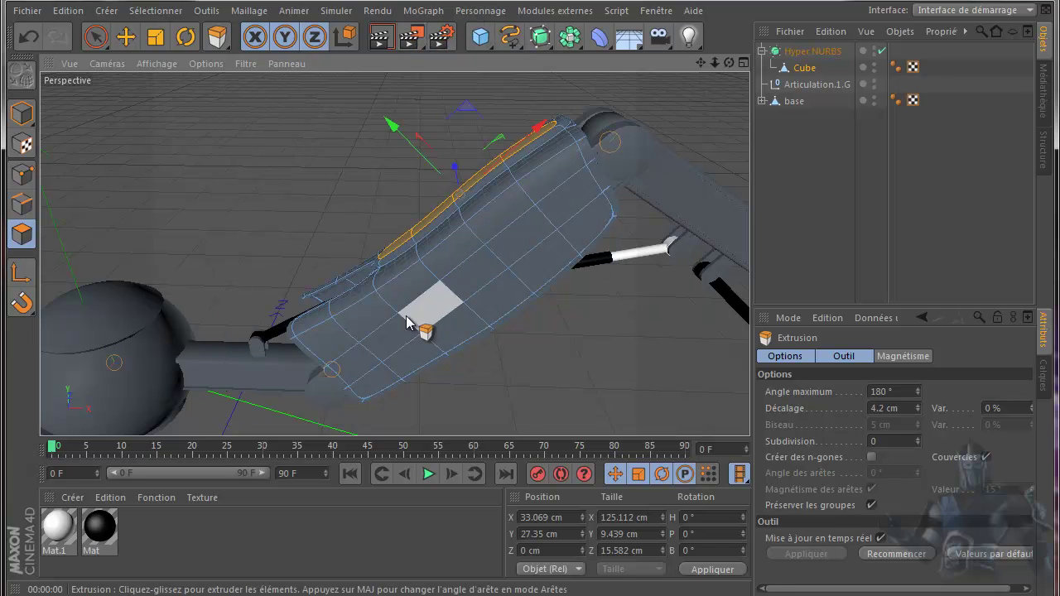
Step: Undo the last extrusion change, then select a polygon strip running down the arm shell
{"action": "left_click", "coordinate": [348, 370]}
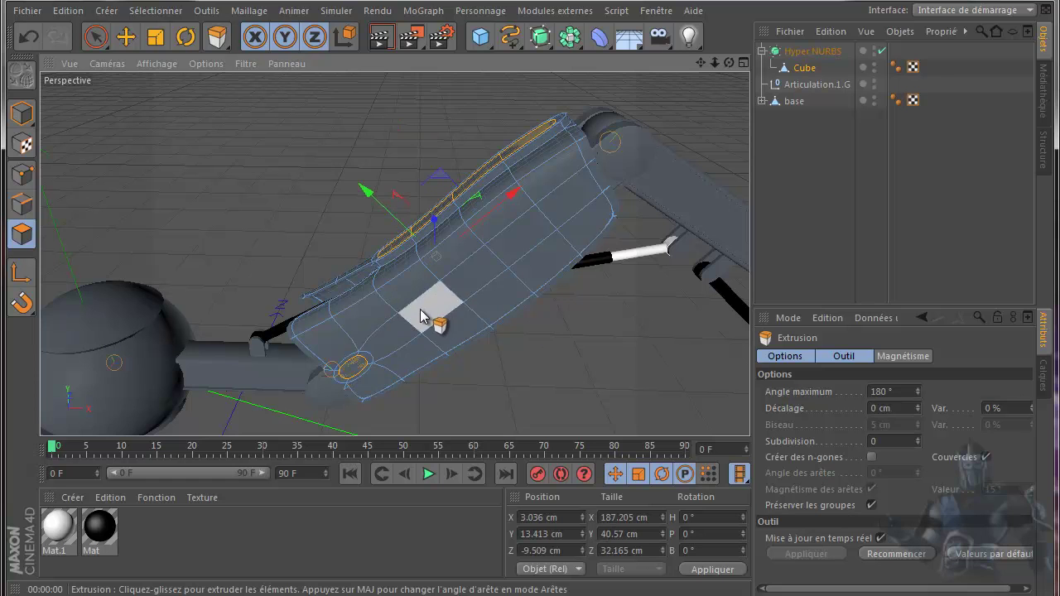
{"action": "left_click", "coordinate": [29, 37]}
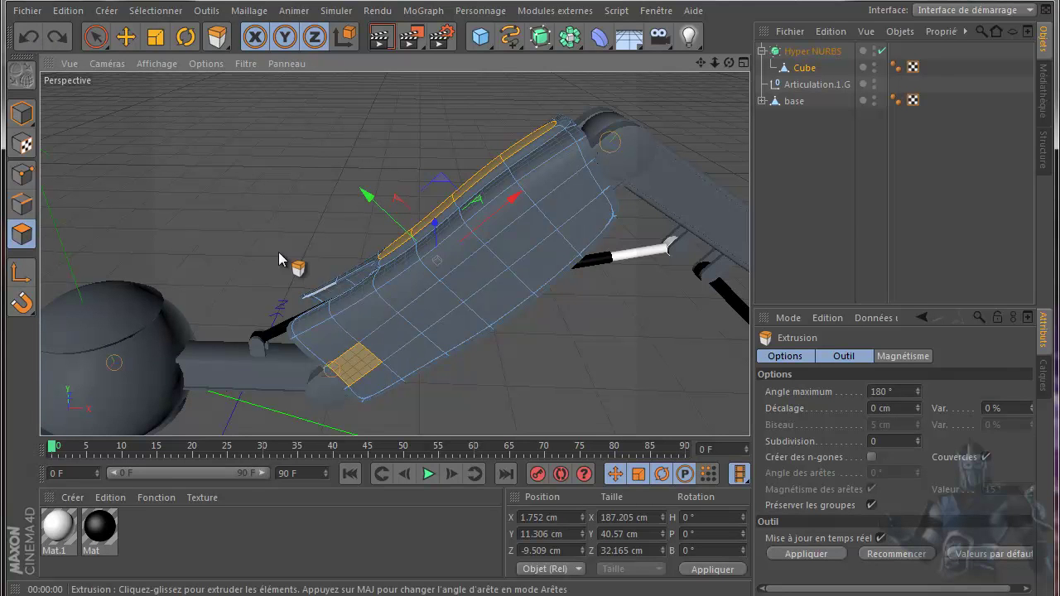
{"action": "key", "text": "e"}
{"action": "mouse_move", "coordinate": [420, 365]}
{"action": "left_mouse_down"}
{"action": "mouse_move", "coordinate": [494, 264]}
{"action": "mouse_move", "coordinate": [589, 184]}
{"action": "left_mouse_up"}
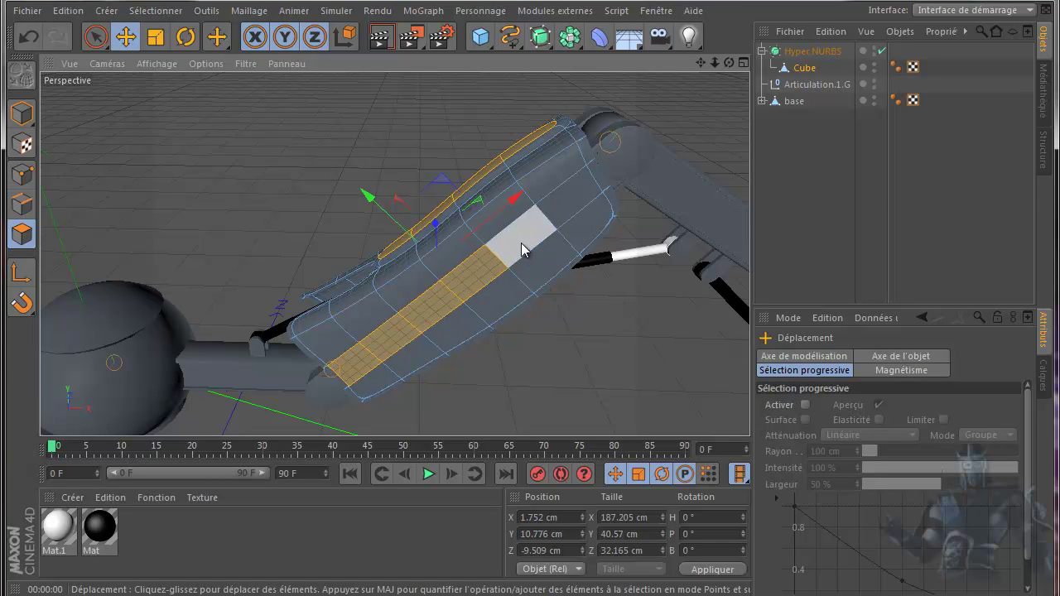
{"action": "left_click_drag", "start_coordinate": [728, 63], "coordinate": [533, 323]}
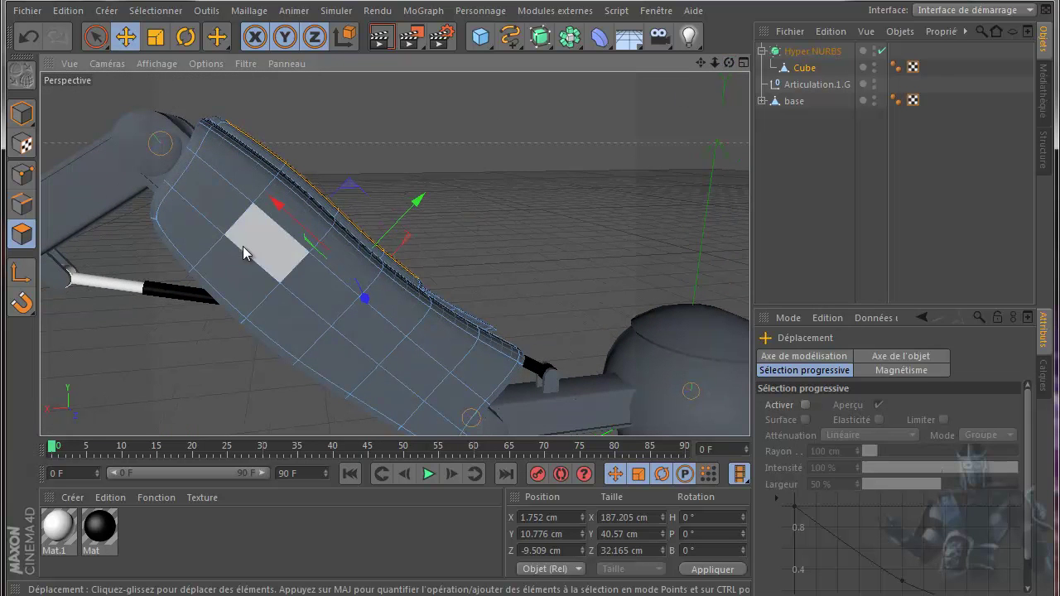
{"action": "left_click", "coordinate": [217, 205]}
{"action": "left_click", "coordinate": [305, 276], "text": "shift"}
{"action": "left_click_drag", "start_coordinate": [306, 278], "coordinate": [459, 408]}
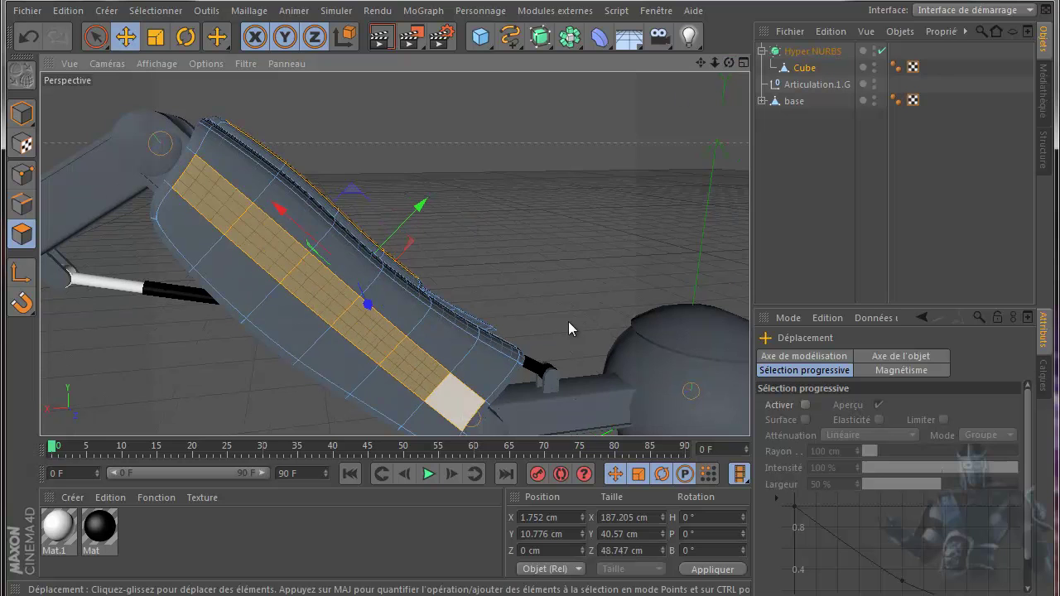
Step: Inset the selected strip into a narrow band and extrude it outward 0.6 cm
{"action": "right_click", "coordinate": [522, 169]}
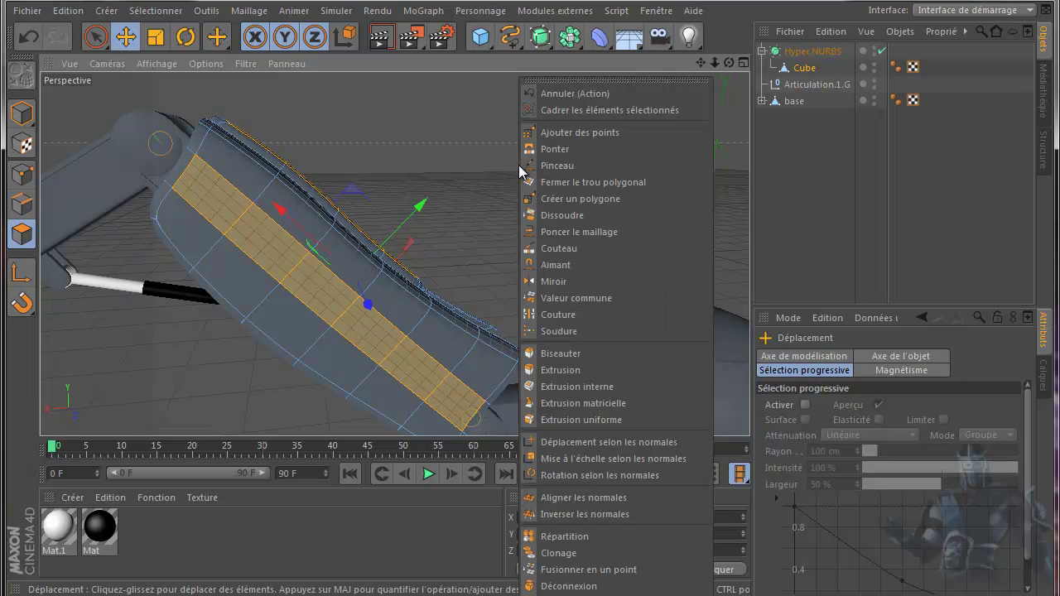
{"action": "left_click", "coordinate": [575, 387]}
{"action": "left_click_drag", "start_coordinate": [584, 203], "coordinate": [530, 332]}
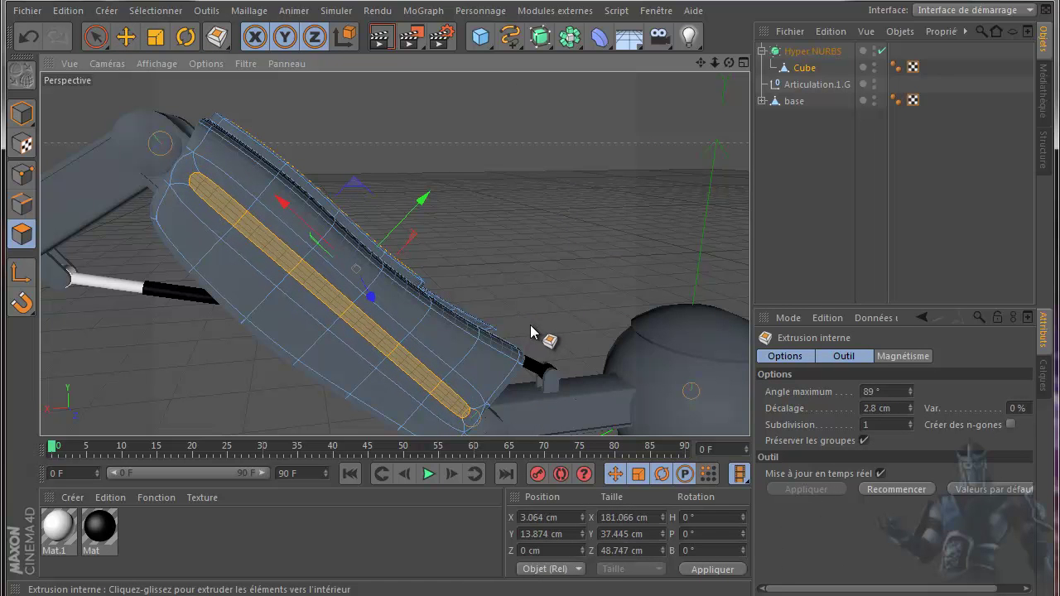
{"action": "right_click", "coordinate": [529, 324]}
{"action": "left_click", "coordinate": [625, 370]}
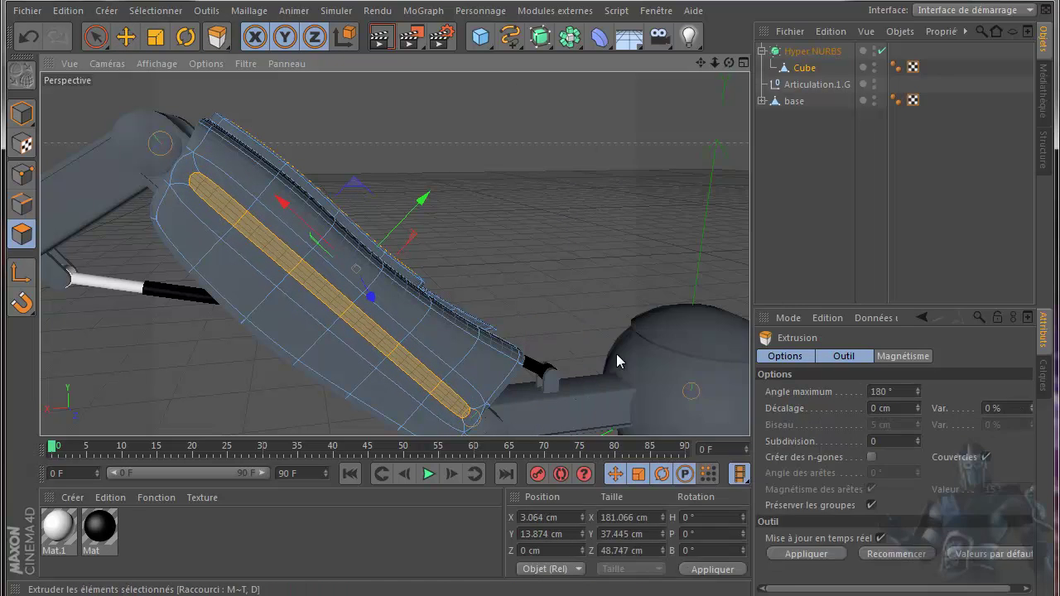
{"action": "left_click_drag", "start_coordinate": [530, 331], "coordinate": [530, 325], "text": "alt"}
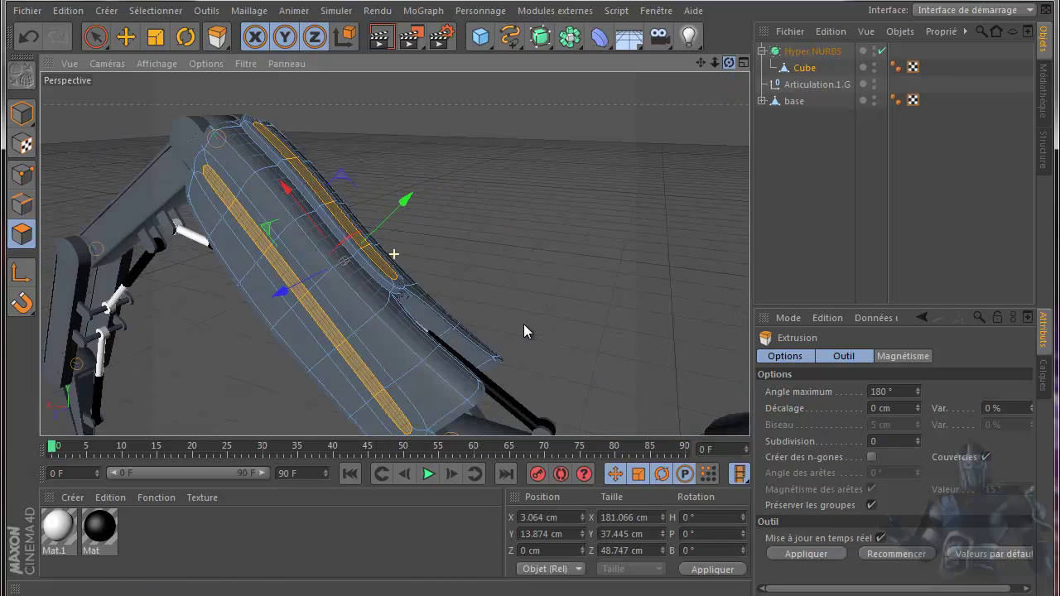
{"action": "left_click_drag", "start_coordinate": [556, 201], "coordinate": [530, 324]}
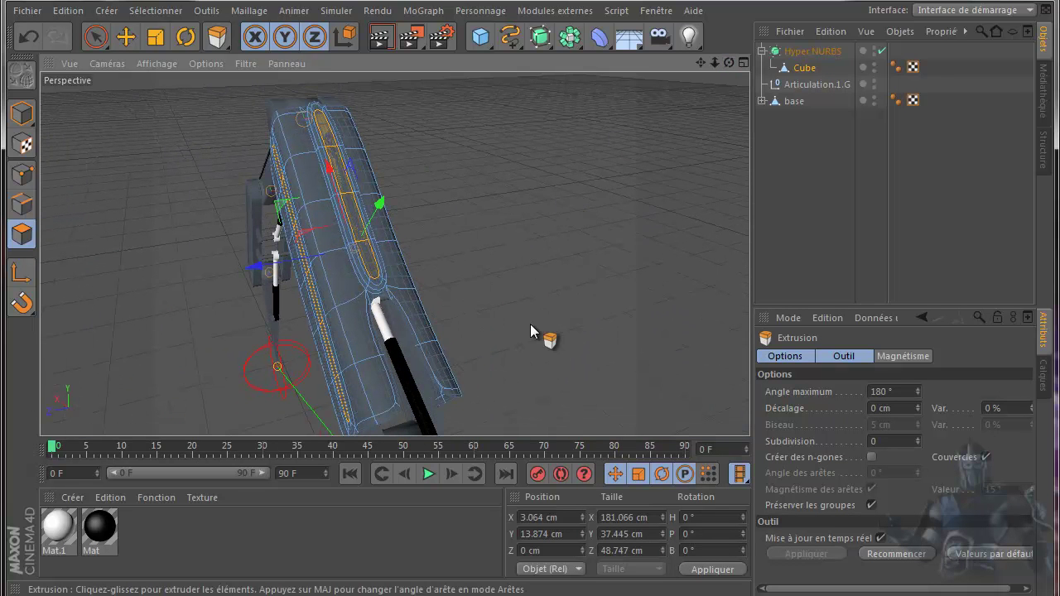
Step: Undo the extrusion, inset and selection changes, then clear the polygon selection
{"action": "left_click", "coordinate": [27, 36]}
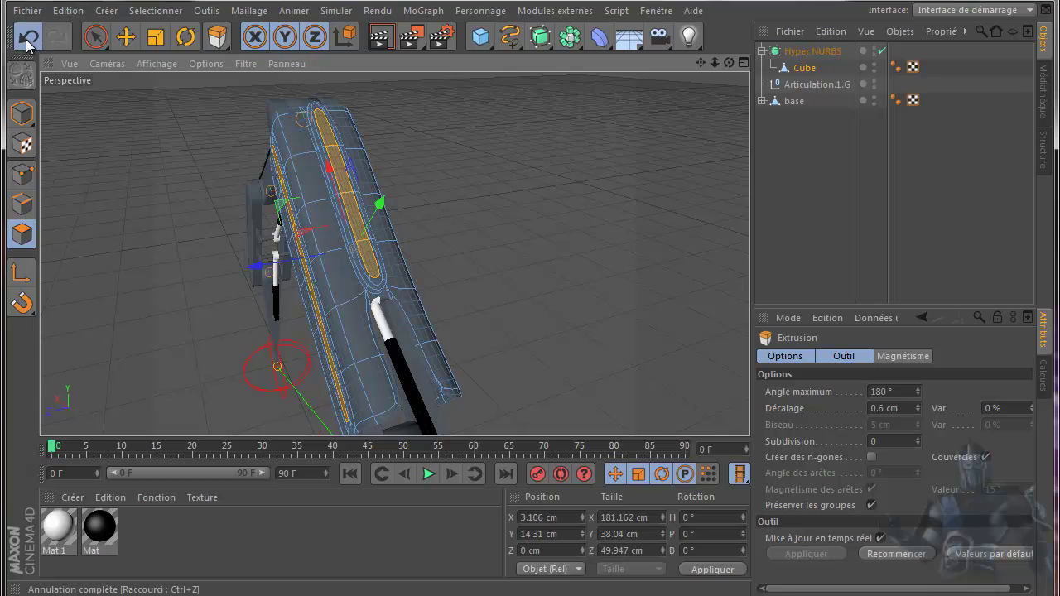
{"action": "left_click", "coordinate": [27, 36]}
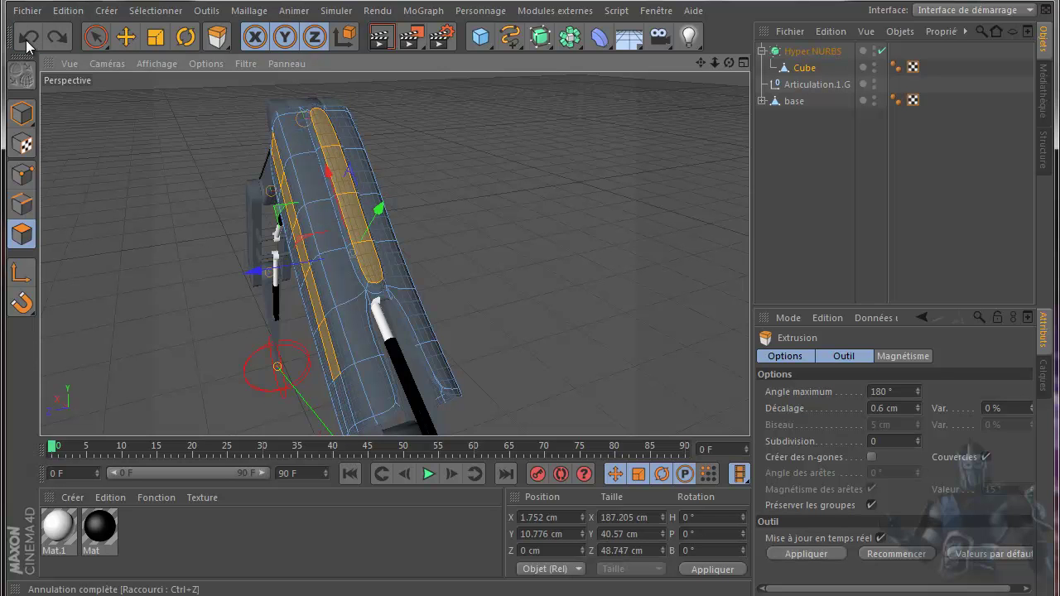
{"action": "left_click", "coordinate": [26, 39]}
{"action": "left_click", "coordinate": [25, 40]}
{"action": "left_click", "coordinate": [25, 40]}
{"action": "left_click", "coordinate": [25, 40]}
{"action": "left_click", "coordinate": [26, 40]}
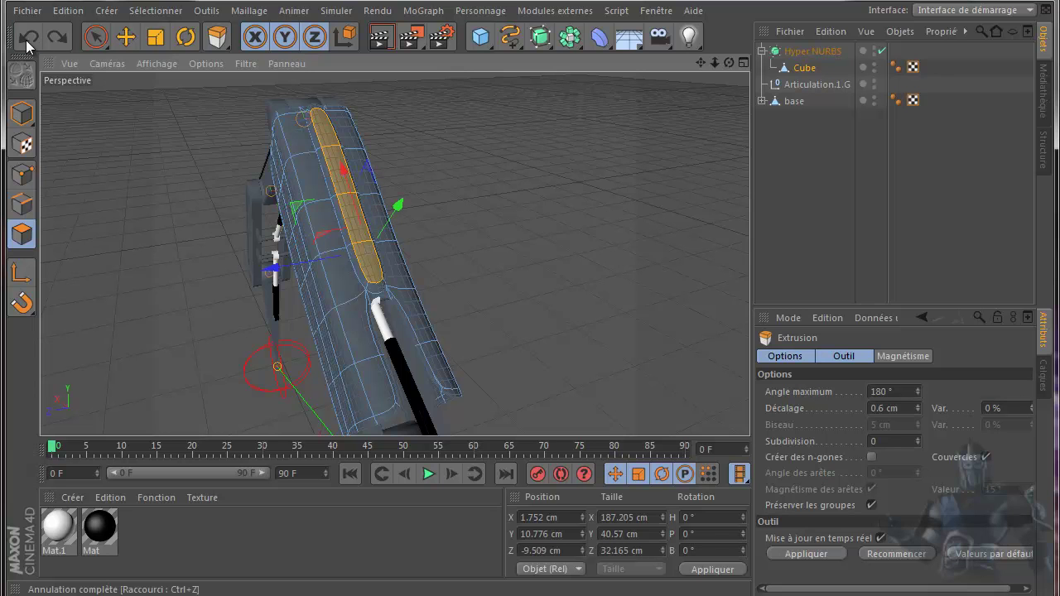
{"action": "key", "text": "e"}
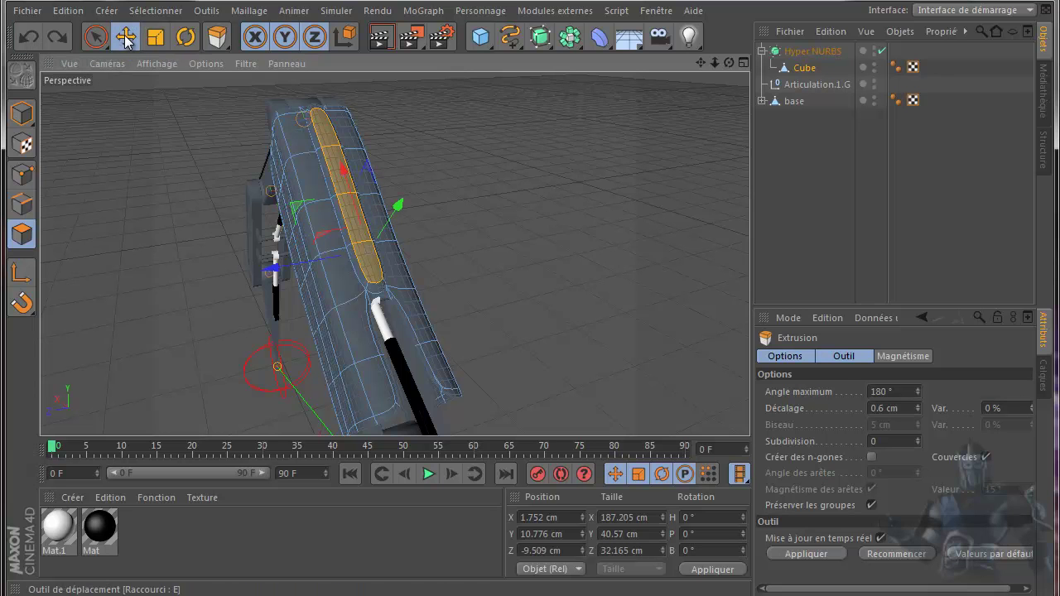
{"action": "left_click", "coordinate": [500, 213]}
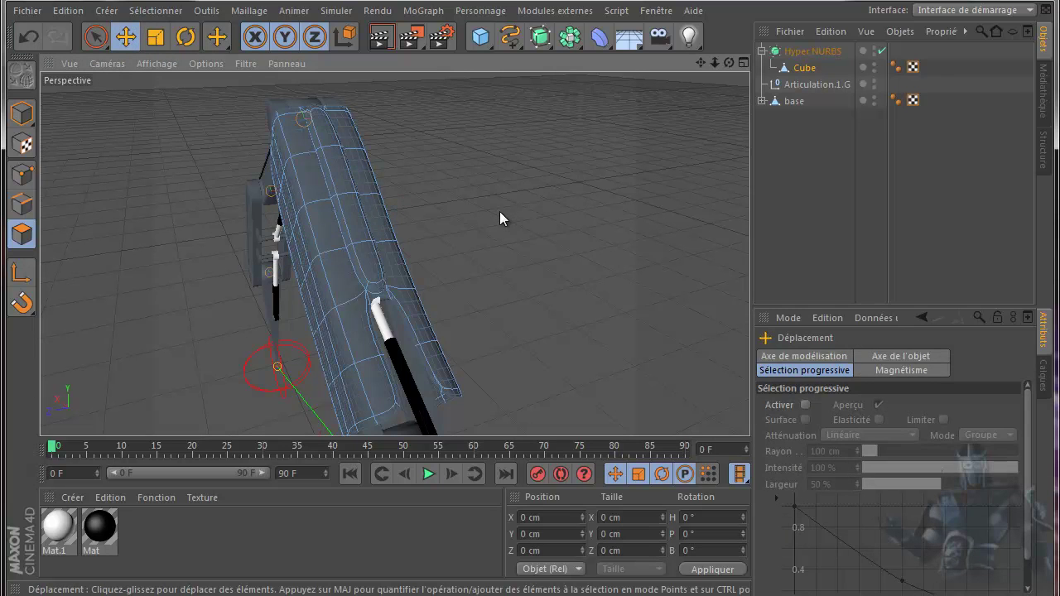
Step: Maximise the Front view and switch to brush selection with edge/polygon tolerance off
{"action": "right_click", "coordinate": [500, 213]}
{"action": "key", "text": "Escape"}
{"action": "middle_click", "coordinate": [471, 203]}
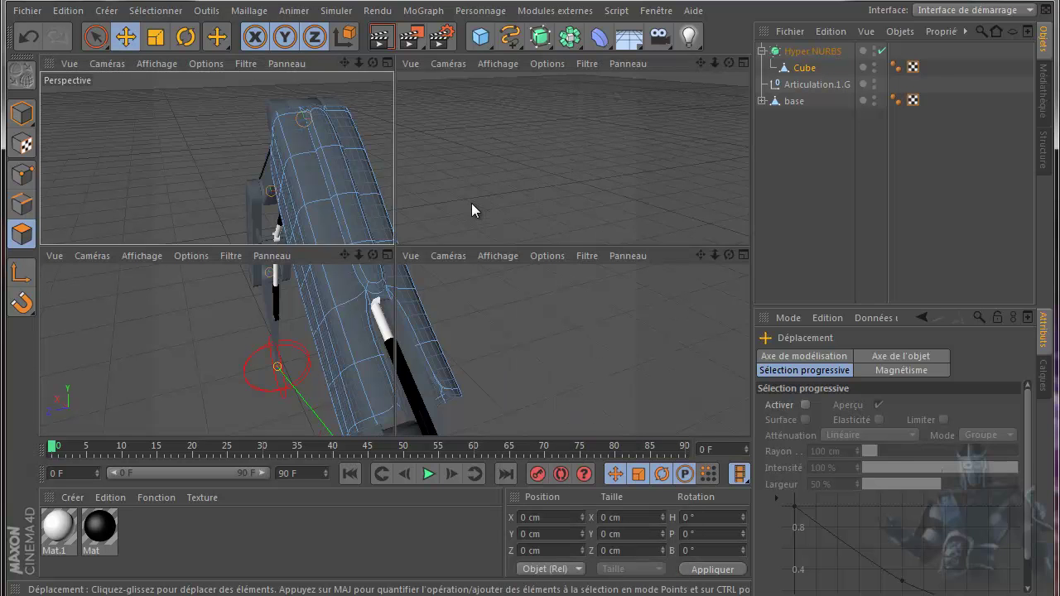
{"action": "middle_click", "coordinate": [502, 301]}
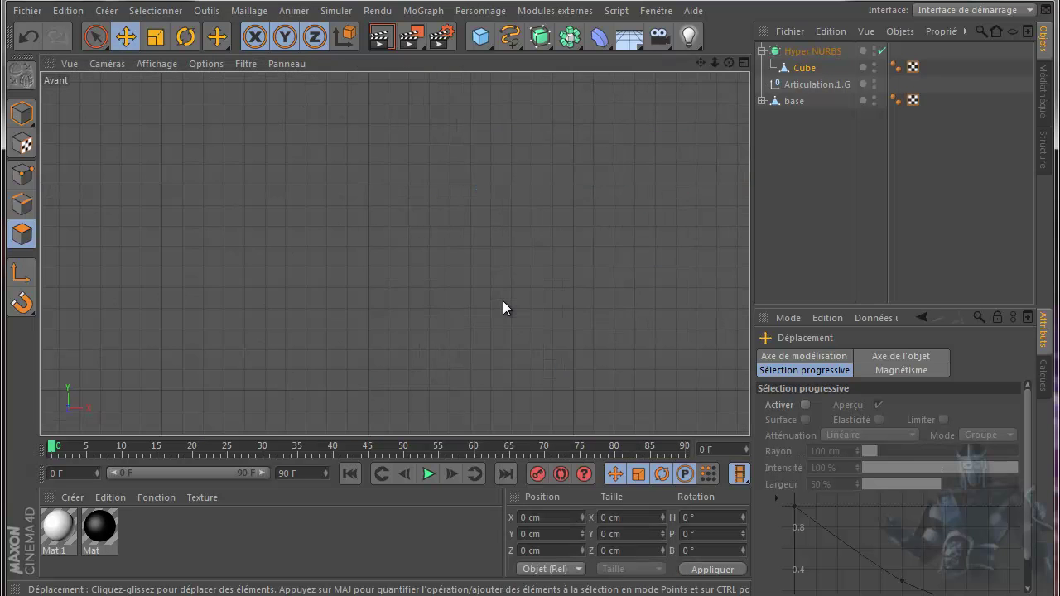
{"action": "left_click", "coordinate": [96, 38]}
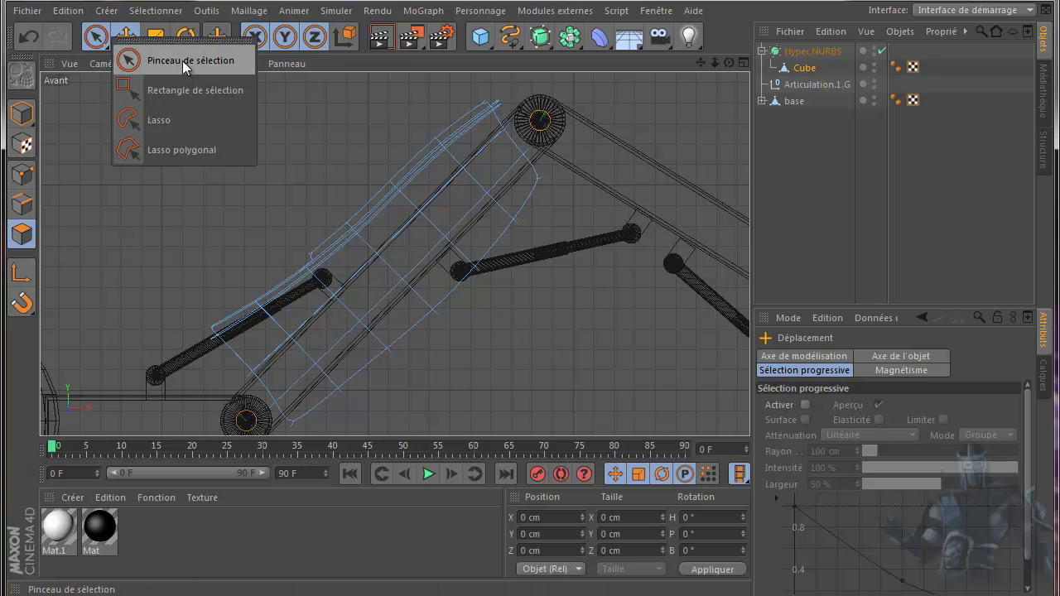
{"action": "left_click", "coordinate": [182, 60]}
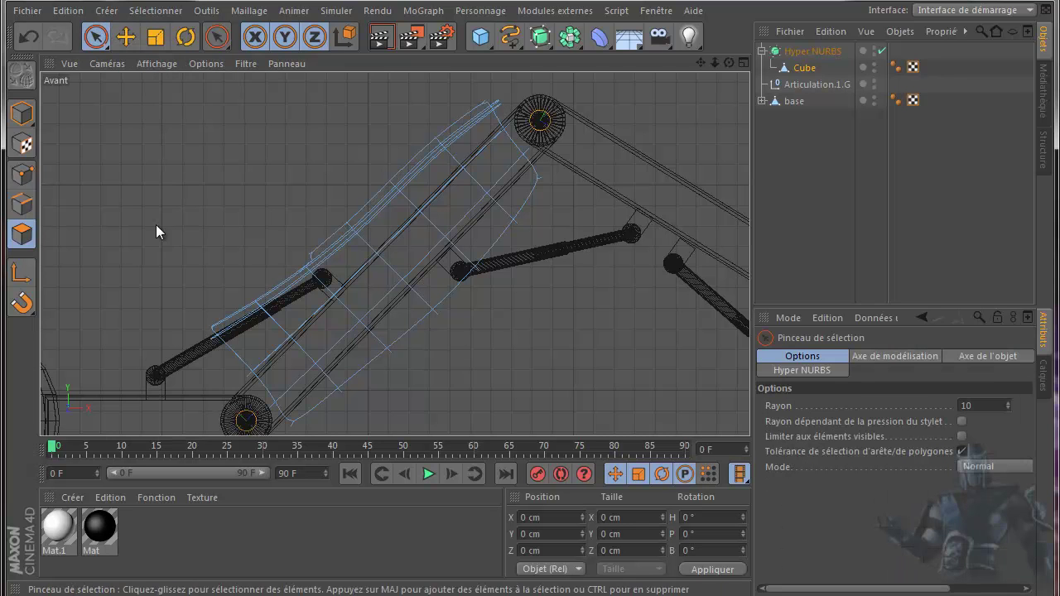
{"action": "left_click", "coordinate": [961, 450]}
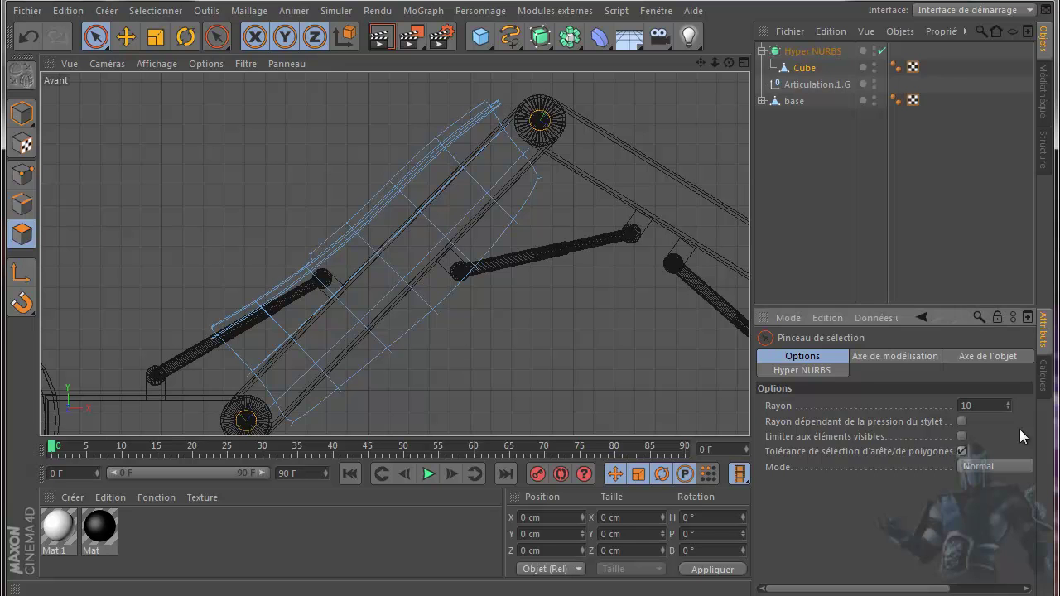
Step: Select polygons from the shell's lower end to its top, then return to Perspective view
{"action": "left_click", "coordinate": [273, 372]}
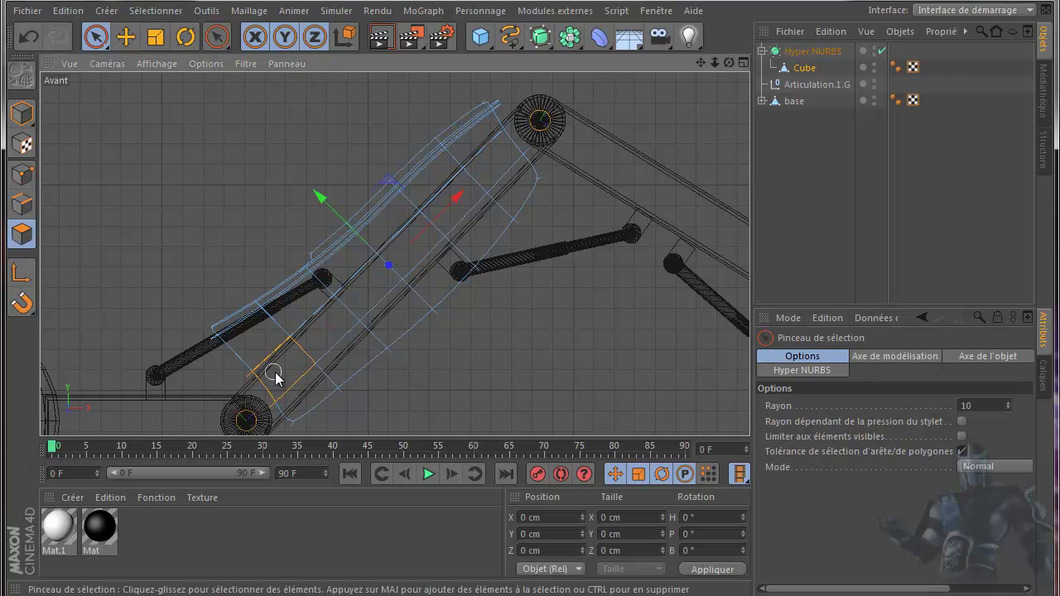
{"action": "left_click", "coordinate": [320, 341]}
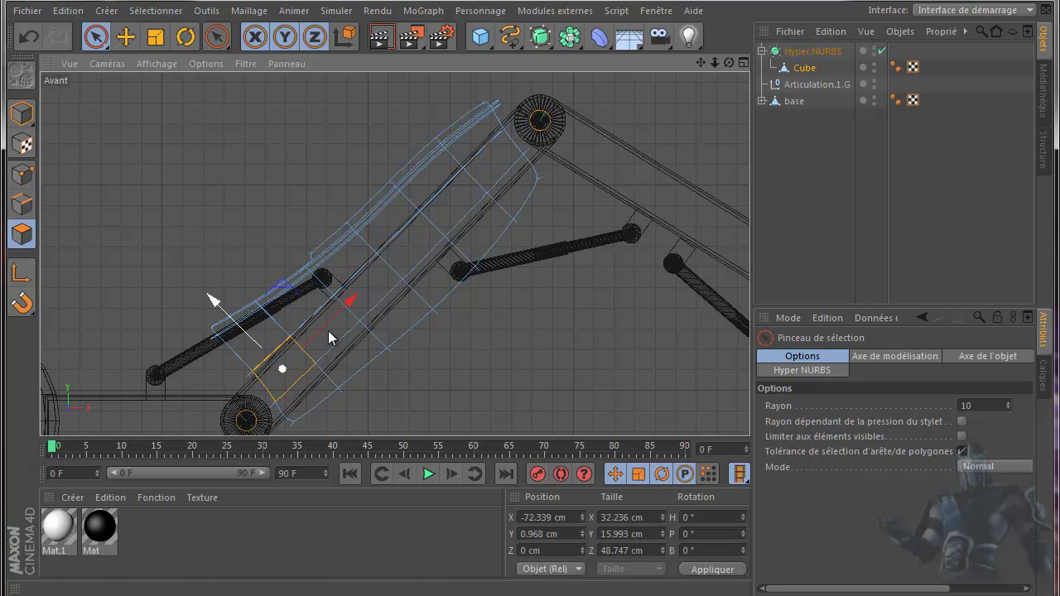
{"action": "left_click", "coordinate": [327, 332], "text": "shift"}
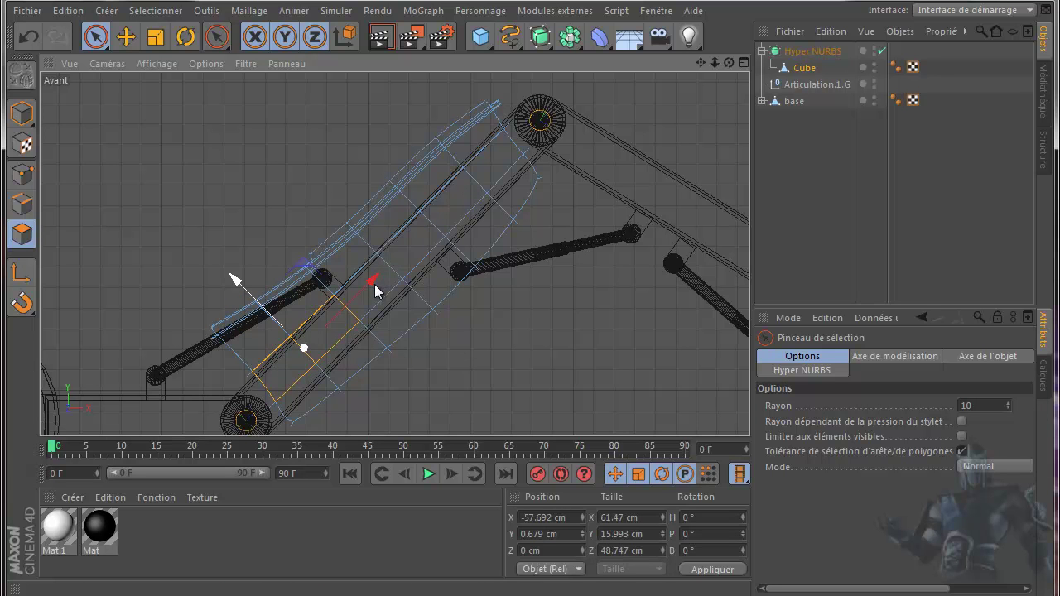
{"action": "left_click", "coordinate": [387, 281], "text": "shift"}
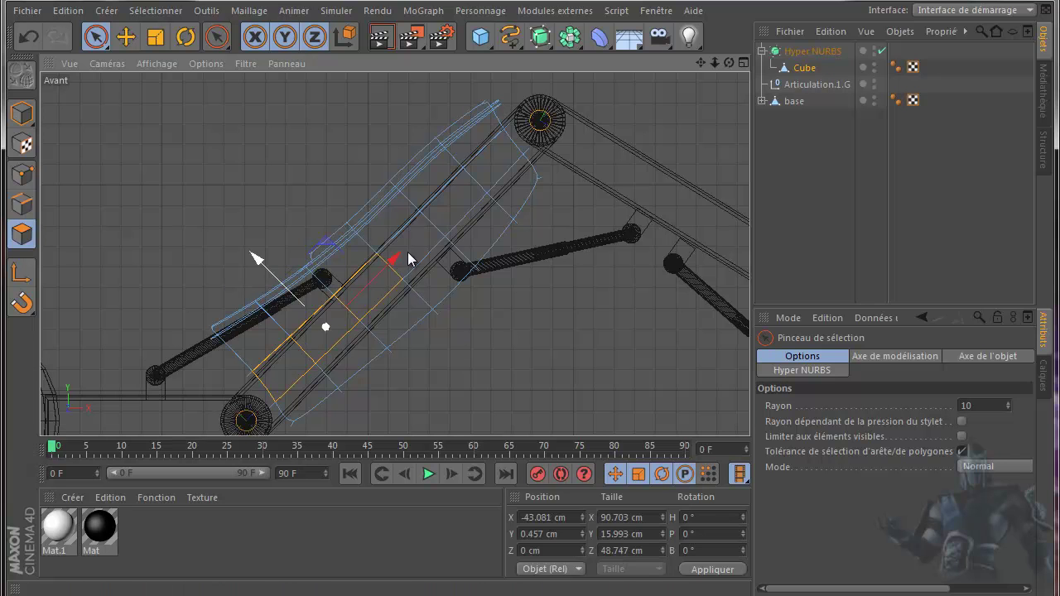
{"action": "left_click", "coordinate": [419, 240], "text": "shift"}
{"action": "left_click", "coordinate": [450, 216], "text": "shift"}
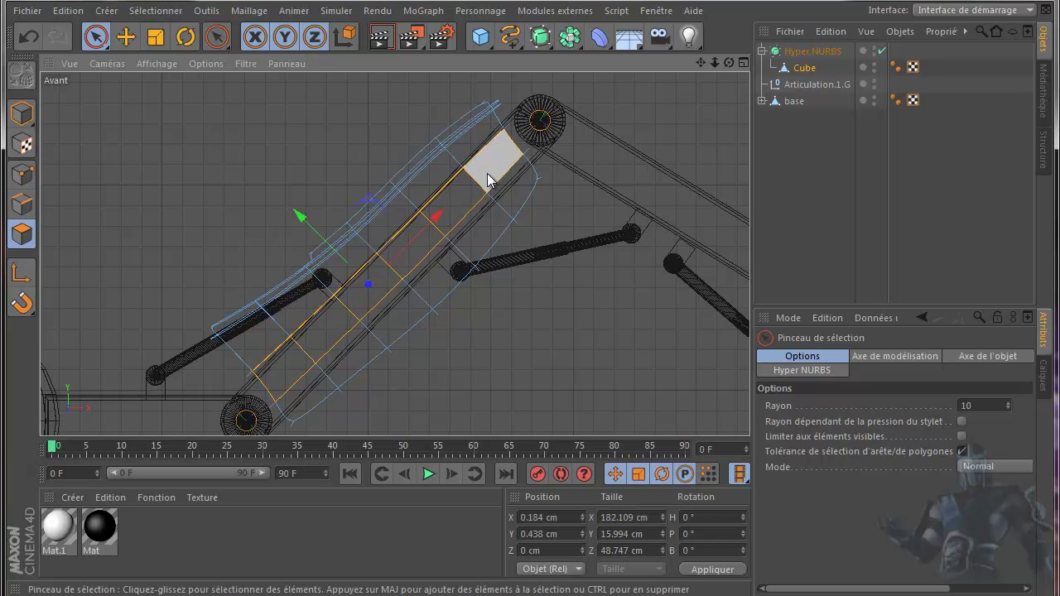
{"action": "left_click", "coordinate": [488, 165], "text": "shift"}
{"action": "middle_click", "coordinate": [180, 196]}
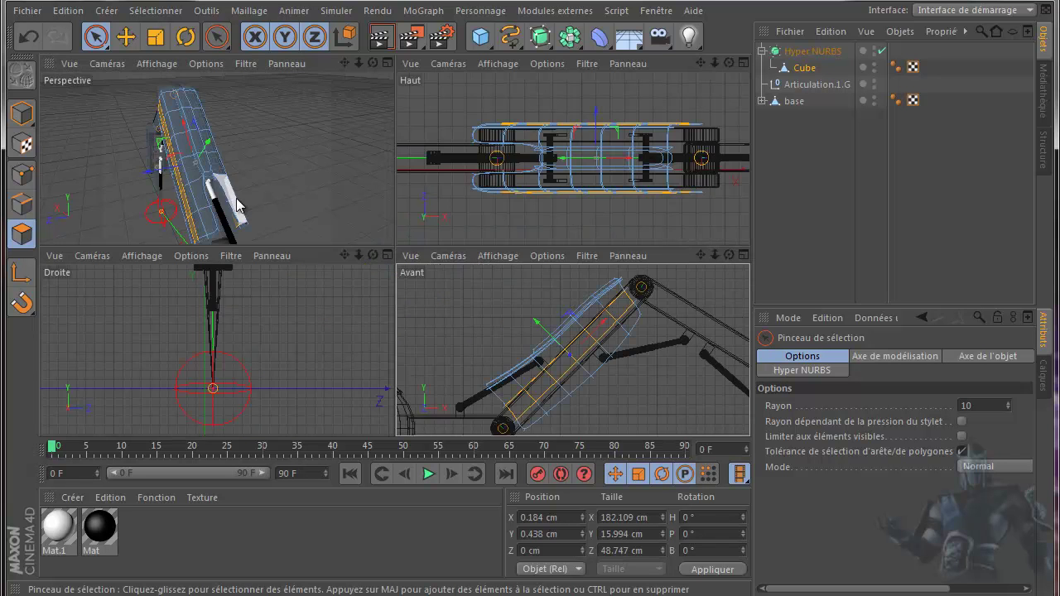
{"action": "middle_click", "coordinate": [198, 202]}
{"action": "mouse_move", "coordinate": [728, 62]}
{"action": "left_mouse_down"}
{"action": "mouse_move", "coordinate": [532, 331]}
{"action": "mouse_move", "coordinate": [522, 322]}
{"action": "mouse_move", "coordinate": [534, 329]}
{"action": "left_mouse_up"}
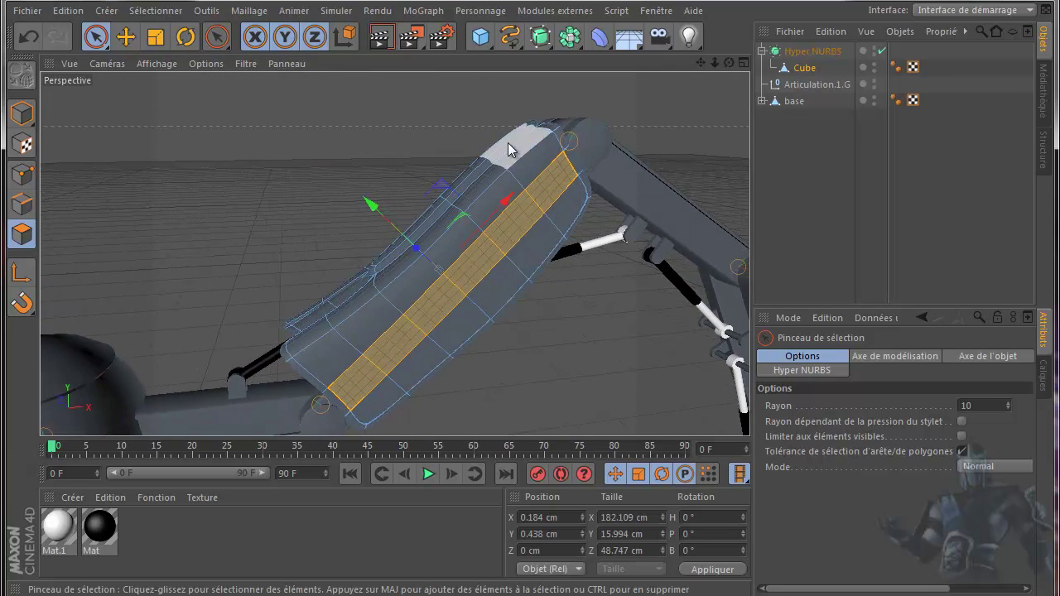
Step: Inset the selected strip by 0.7 cm and extrude it outward 2.2 cm into a rib
{"action": "right_click", "coordinate": [241, 152]}
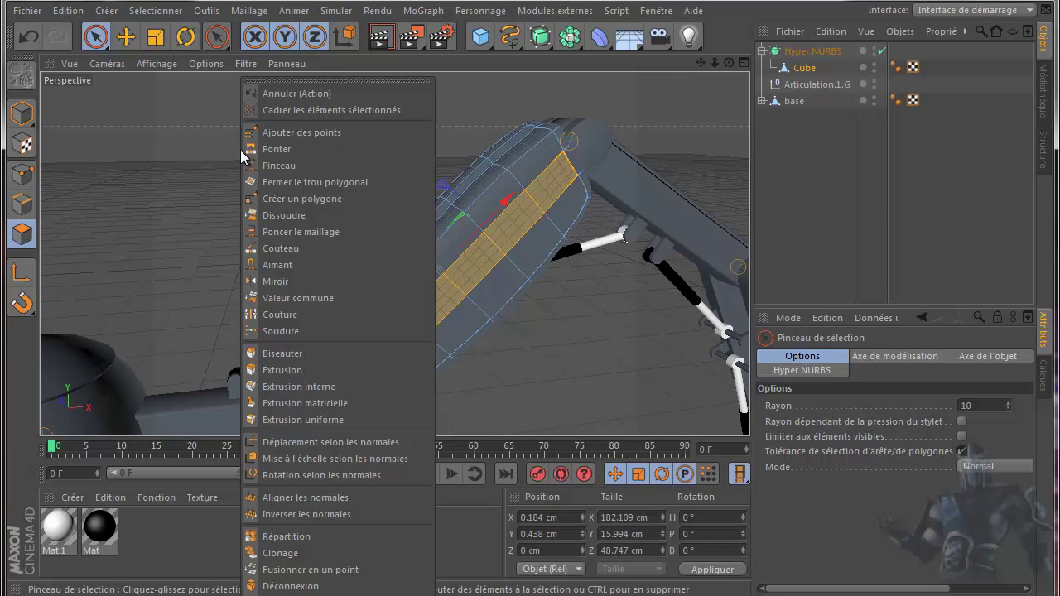
{"action": "left_click", "coordinate": [279, 386]}
{"action": "left_click_drag", "start_coordinate": [281, 212], "coordinate": [527, 325]}
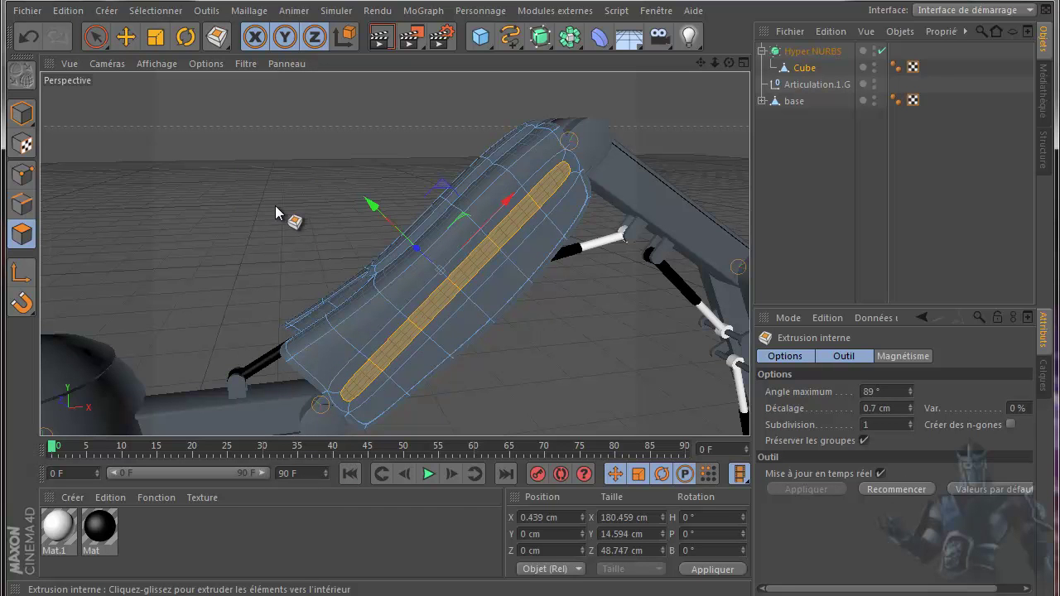
{"action": "right_click", "coordinate": [217, 217]}
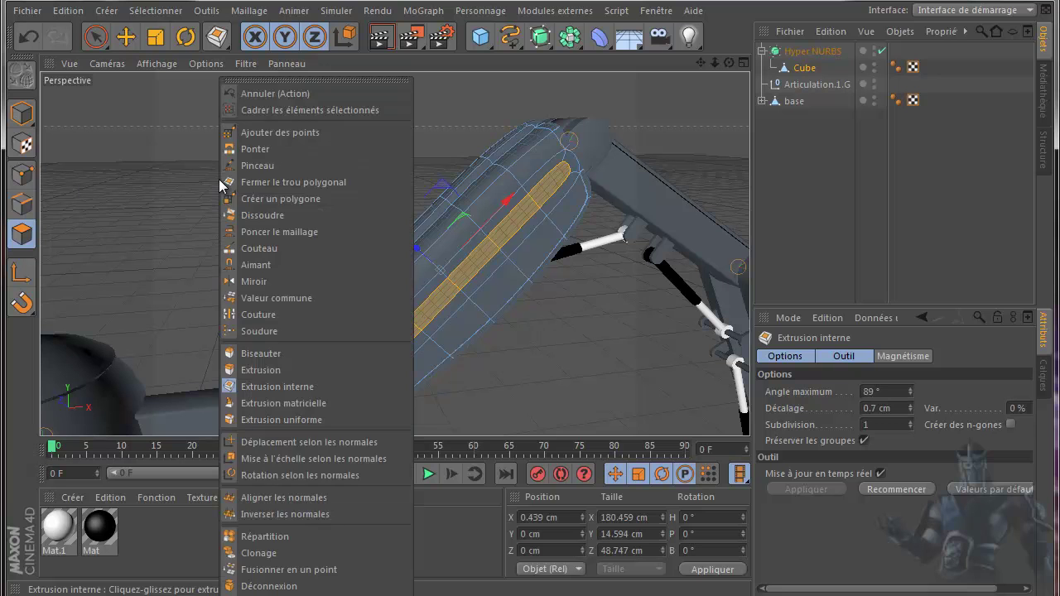
{"action": "left_click", "coordinate": [269, 367]}
{"action": "left_click_drag", "start_coordinate": [291, 220], "coordinate": [529, 324]}
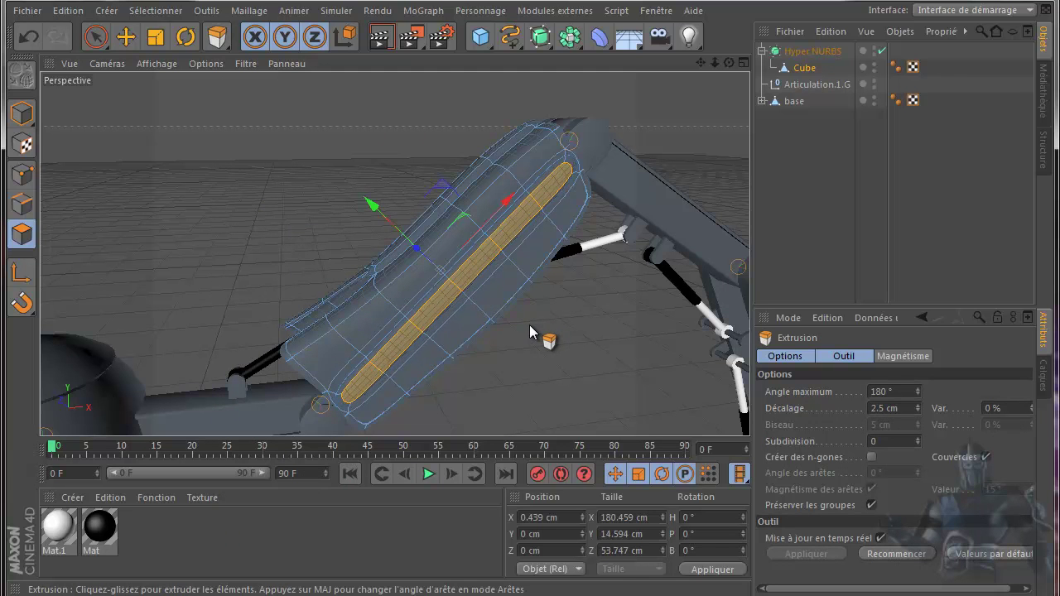
Step: Render a preview of the ridge, orbit around the shell, then show all four views
{"action": "mouse_move", "coordinate": [727, 65]}
{"action": "left_mouse_down"}
{"action": "mouse_move", "coordinate": [525, 334]}
{"action": "mouse_move", "coordinate": [530, 323]}
{"action": "left_mouse_up"}
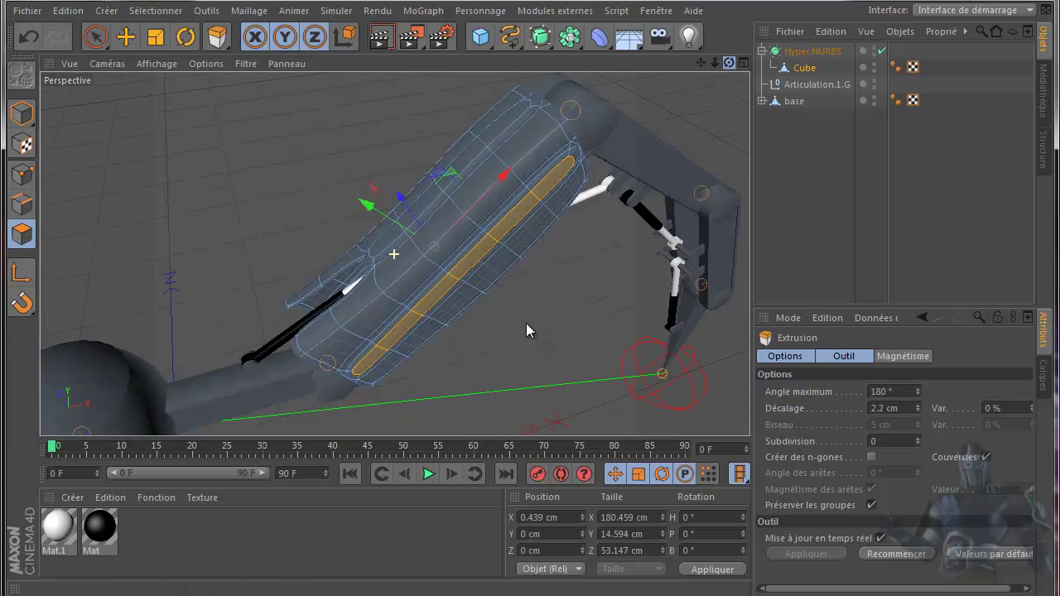
{"action": "left_click", "coordinate": [378, 37]}
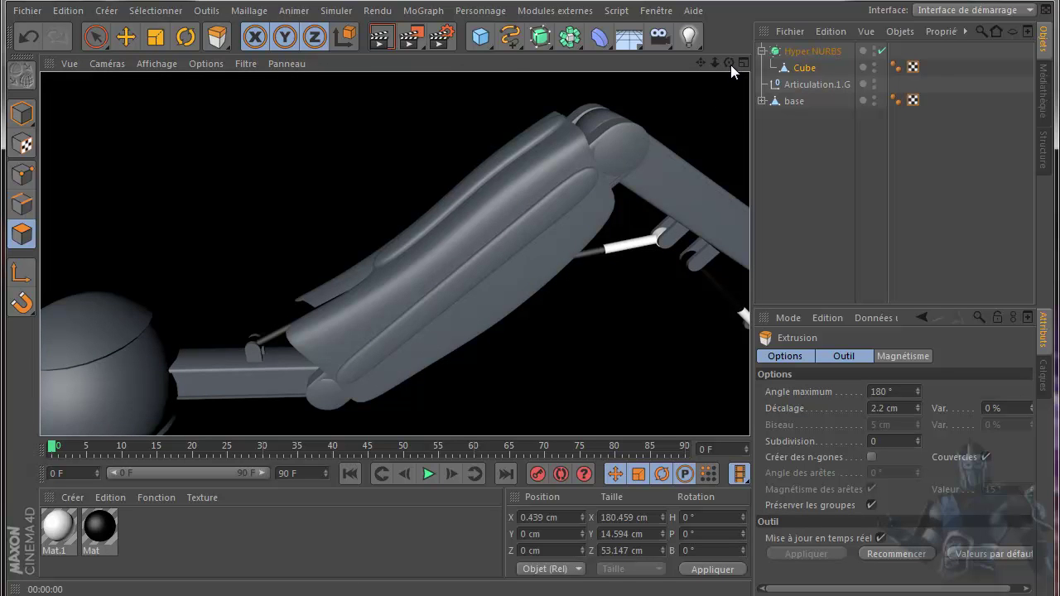
{"action": "left_click_drag", "start_coordinate": [529, 321], "coordinate": [531, 322], "text": "alt"}
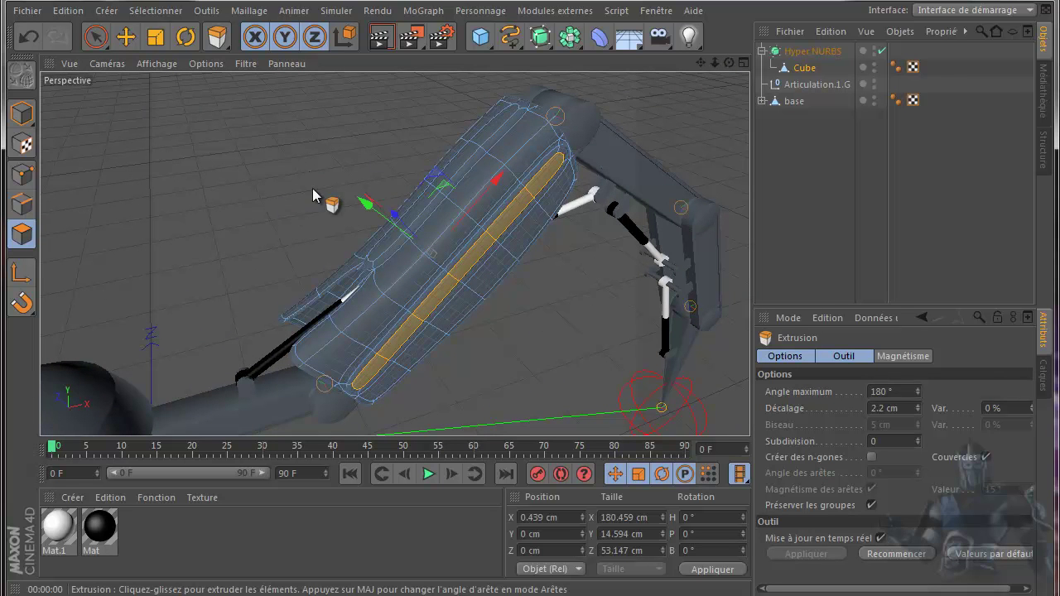
{"action": "mouse_move", "coordinate": [730, 63]}
{"action": "left_mouse_down"}
{"action": "mouse_move", "coordinate": [522, 325]}
{"action": "mouse_move", "coordinate": [532, 326]}
{"action": "left_mouse_up"}
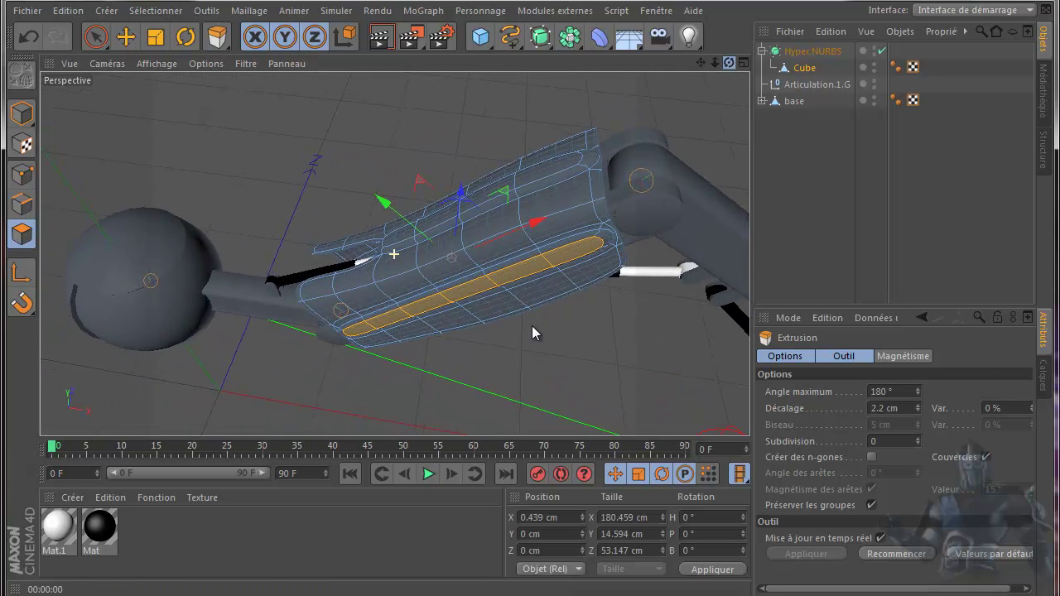
{"action": "middle_click", "coordinate": [404, 148]}
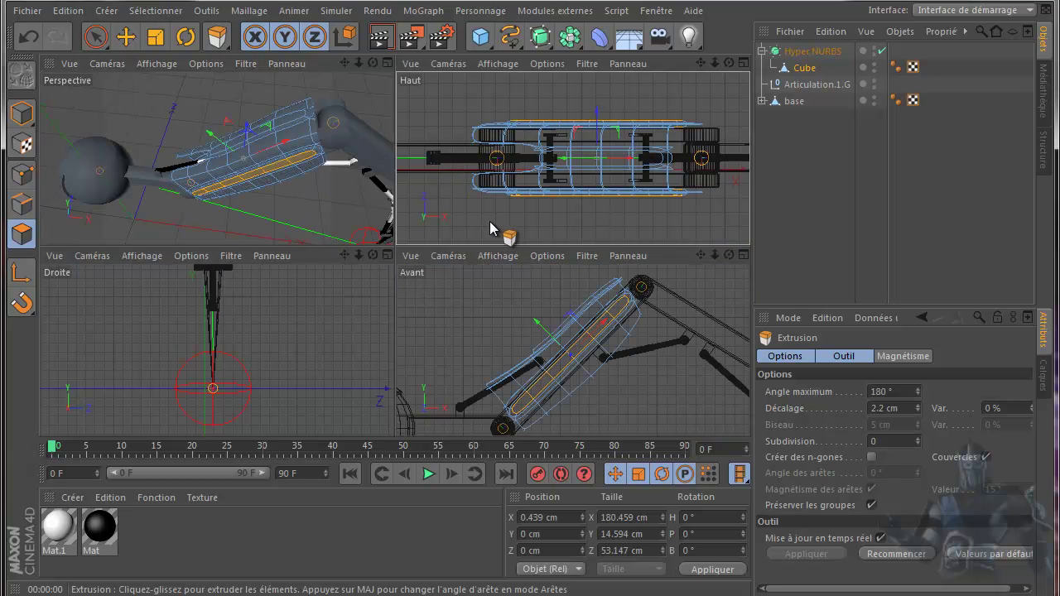
Step: Maximise the Top view in Points mode and try point moves, undoing both
{"action": "middle_click", "coordinate": [503, 232]}
{"action": "left_click", "coordinate": [12, 172]}
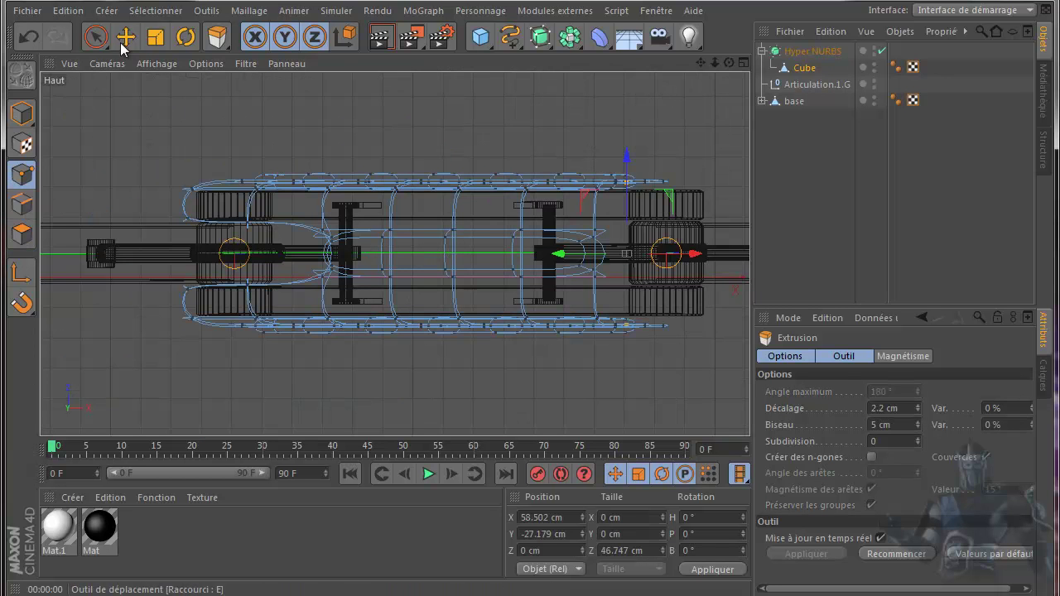
{"action": "key", "text": "e"}
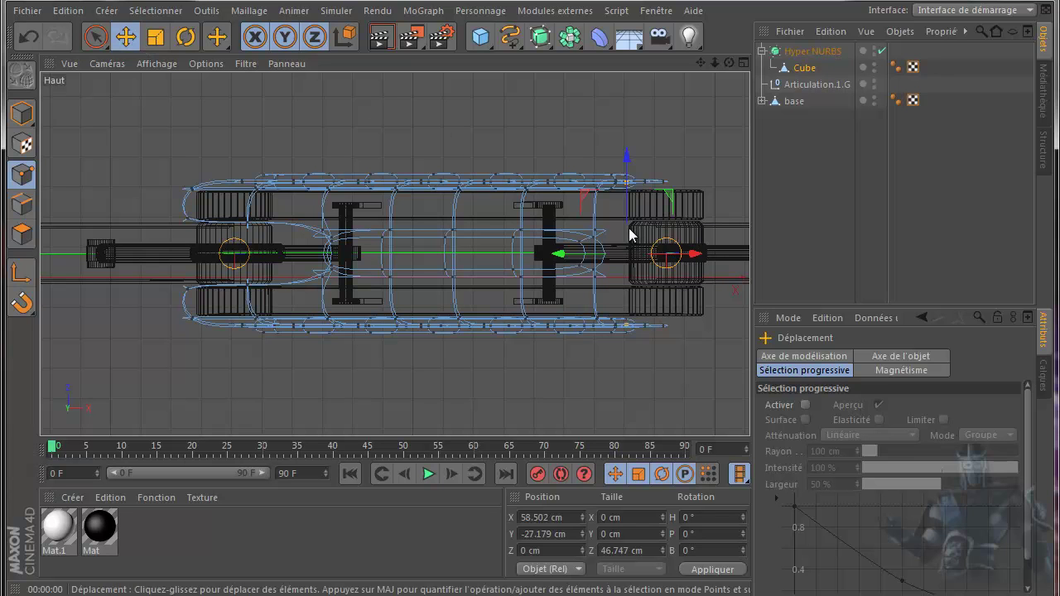
{"action": "left_click_drag", "start_coordinate": [626, 236], "coordinate": [616, 231]}
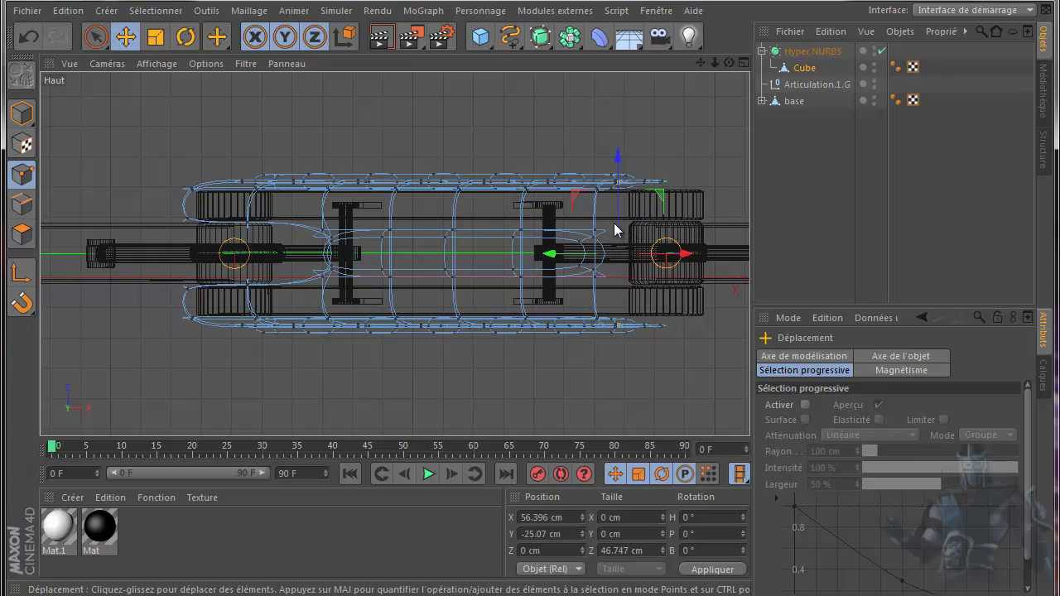
{"action": "left_click", "coordinate": [30, 38]}
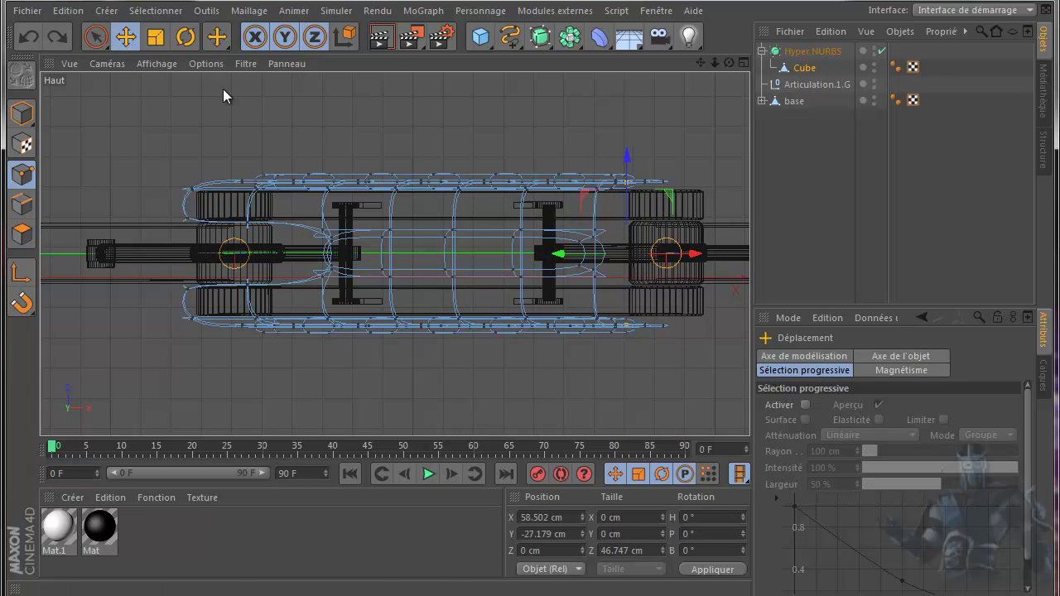
{"action": "left_click_drag", "start_coordinate": [585, 222], "coordinate": [592, 226]}
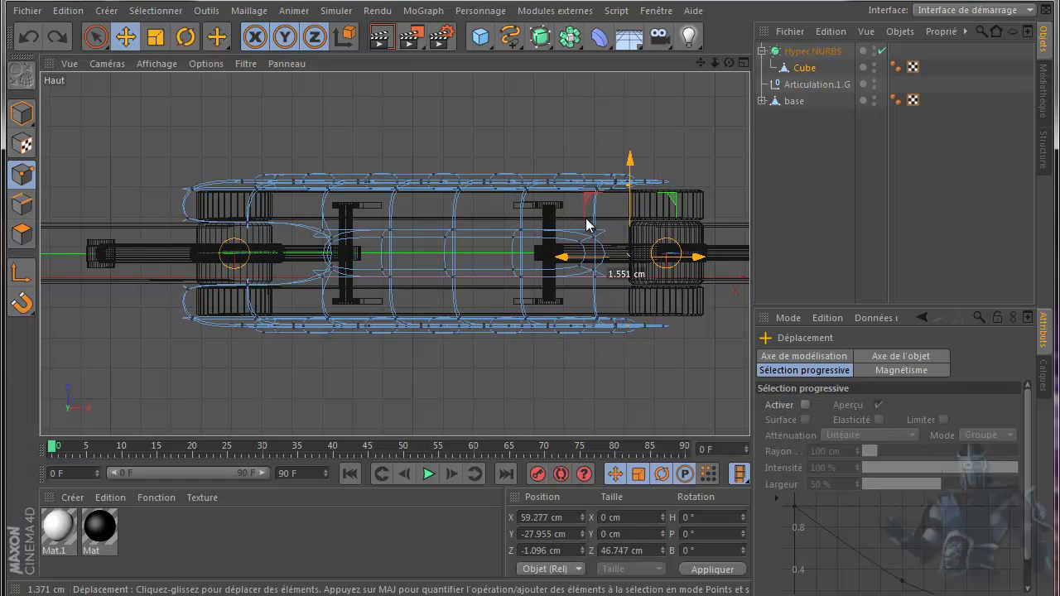
{"action": "left_click", "coordinate": [30, 37]}
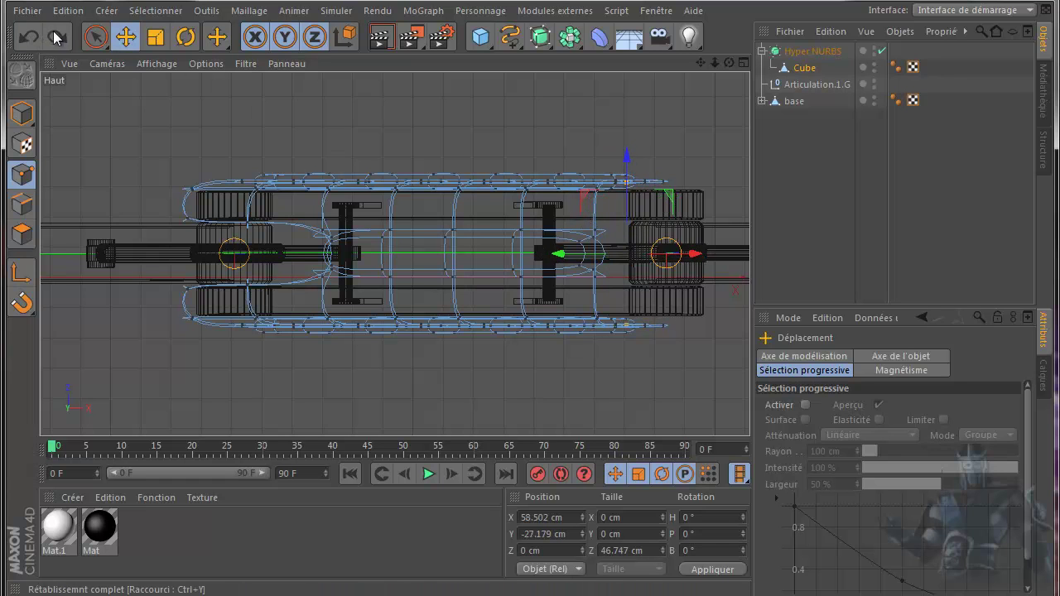
Step: Brush-select the shell's elbow-end points, slide them about 12 cm along X, and return to Perspective
{"action": "left_click", "coordinate": [95, 37]}
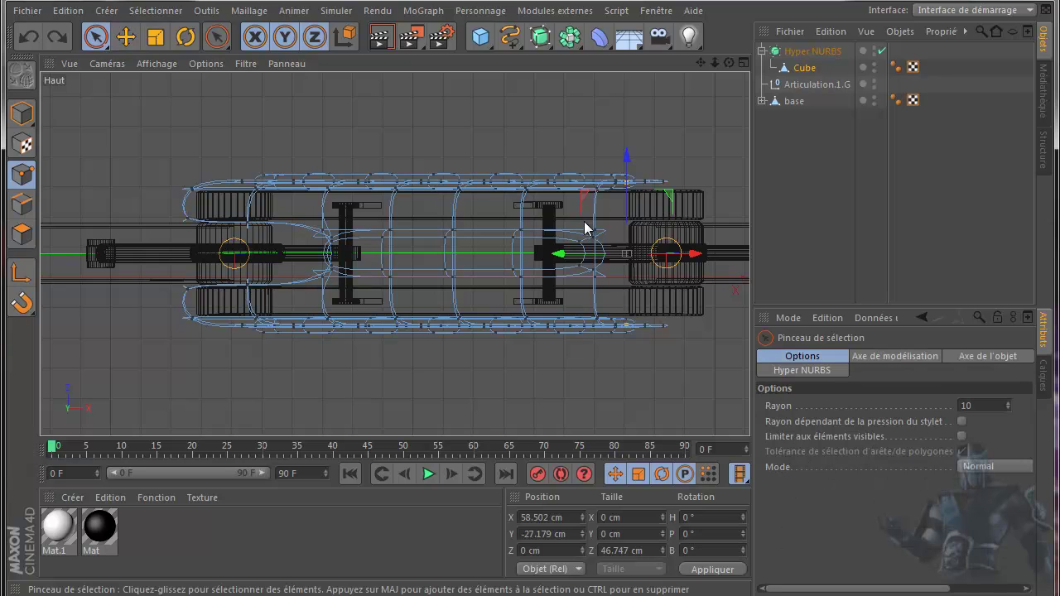
{"action": "left_click", "coordinate": [599, 287]}
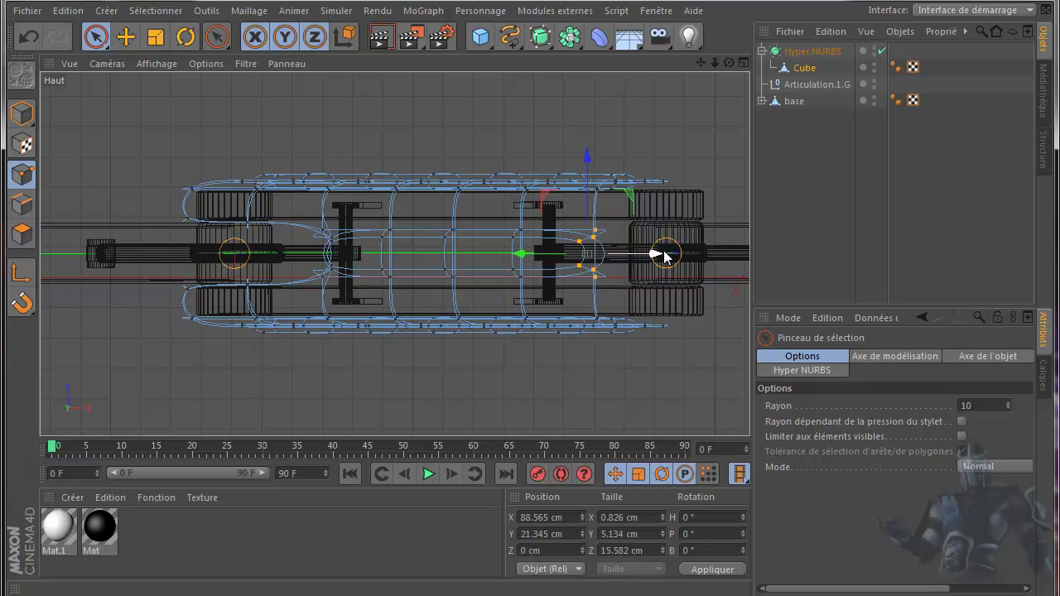
{"action": "left_click_drag", "start_coordinate": [657, 255], "coordinate": [682, 255]}
{"action": "middle_click", "coordinate": [169, 154]}
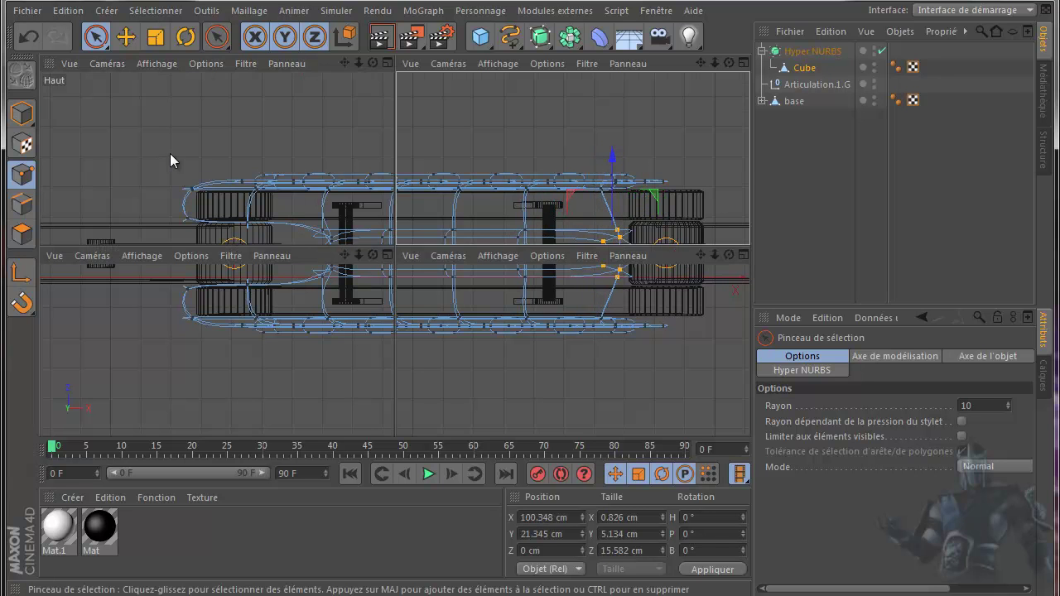
{"action": "middle_click", "coordinate": [320, 158]}
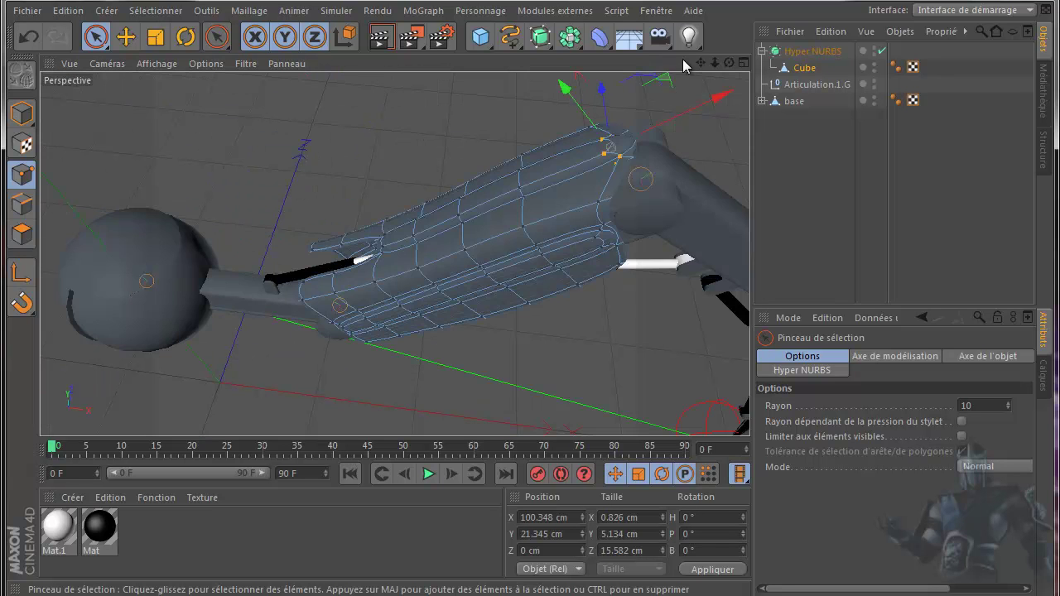
Step: Lift another group of armor-shell points about 6 cm and render a preview of the reshaped shell
{"action": "mouse_move", "coordinate": [728, 62]}
{"action": "left_mouse_down"}
{"action": "mouse_move", "coordinate": [528, 328]}
{"action": "mouse_move", "coordinate": [717, 68]}
{"action": "left_mouse_up"}
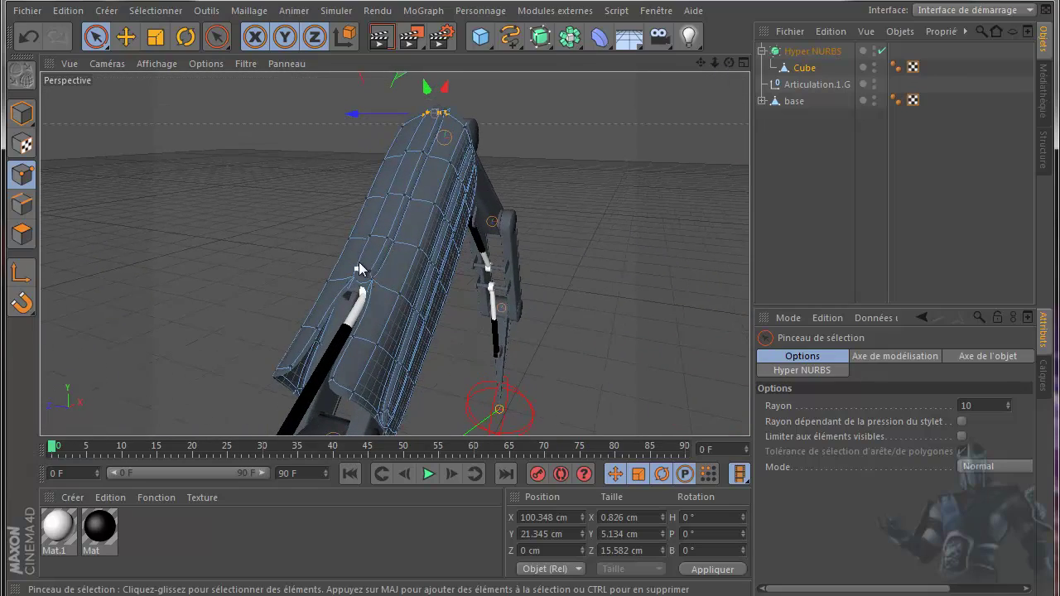
{"action": "left_click", "coordinate": [373, 275]}
{"action": "left_click_drag", "start_coordinate": [726, 69], "coordinate": [530, 322]}
{"action": "left_click_drag", "start_coordinate": [431, 207], "coordinate": [407, 209]}
{"action": "mouse_move", "coordinate": [731, 62]}
{"action": "left_mouse_down"}
{"action": "mouse_move", "coordinate": [565, 324]}
{"action": "mouse_move", "coordinate": [532, 343]}
{"action": "mouse_move", "coordinate": [511, 323]}
{"action": "mouse_move", "coordinate": [532, 322]}
{"action": "left_mouse_up"}
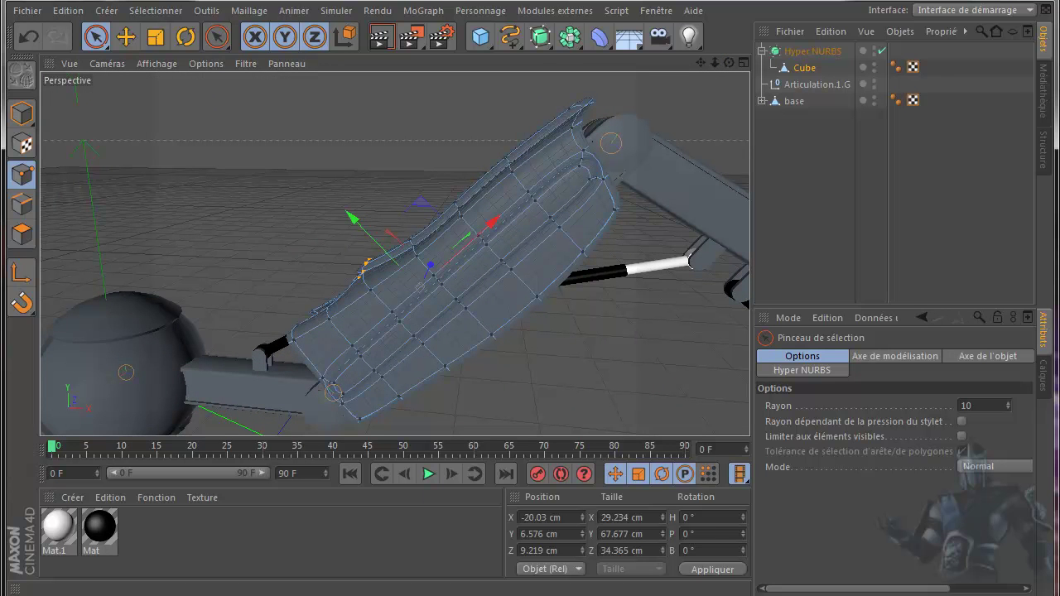
{"action": "left_click", "coordinate": [379, 41]}
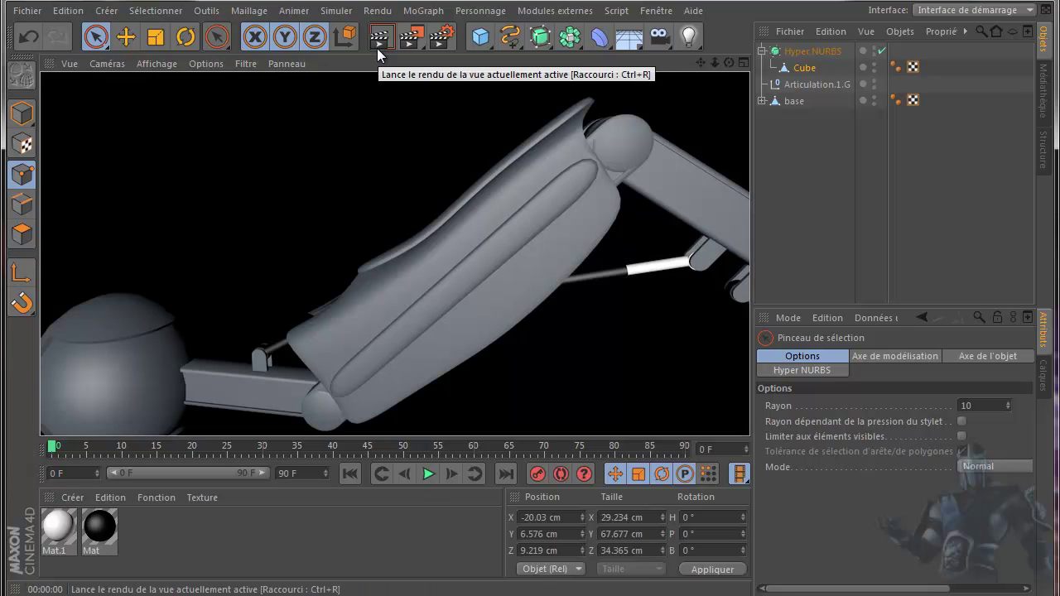
Step: In the content library, browse to Presets > Resources > Materials
{"action": "left_click", "coordinate": [192, 532]}
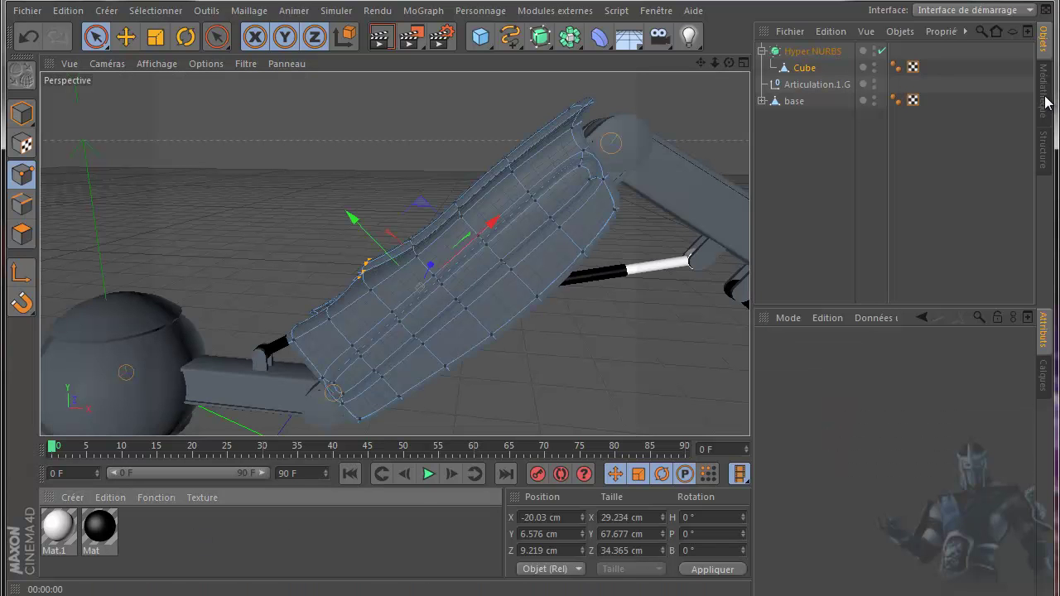
{"action": "left_click", "coordinate": [1046, 101]}
{"action": "scroll", "coordinate": [824, 190], "scroll_direction": "down", "scroll_amount": 3}
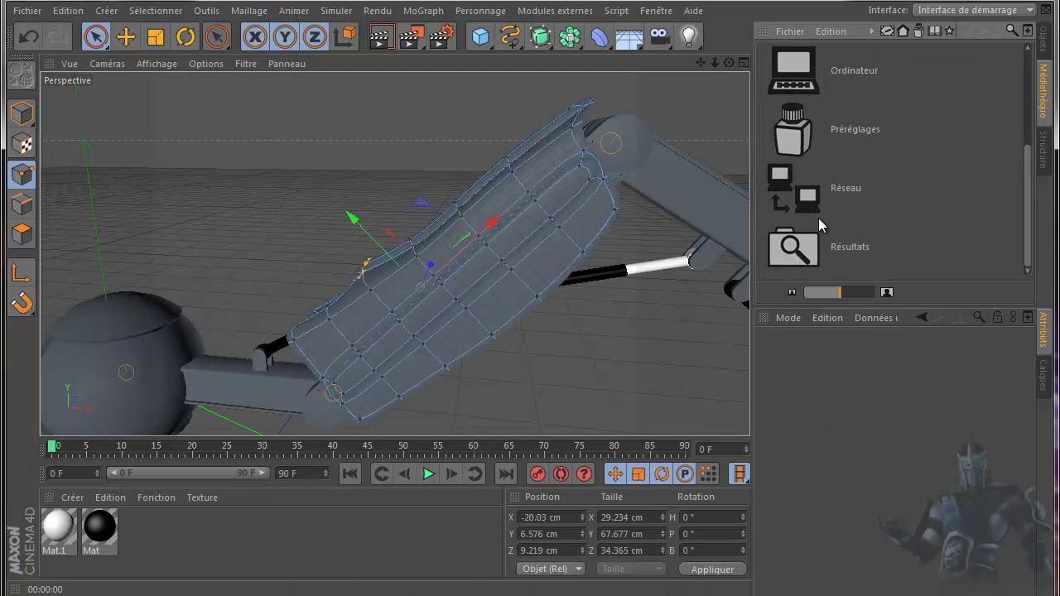
{"action": "double_click", "coordinate": [794, 130]}
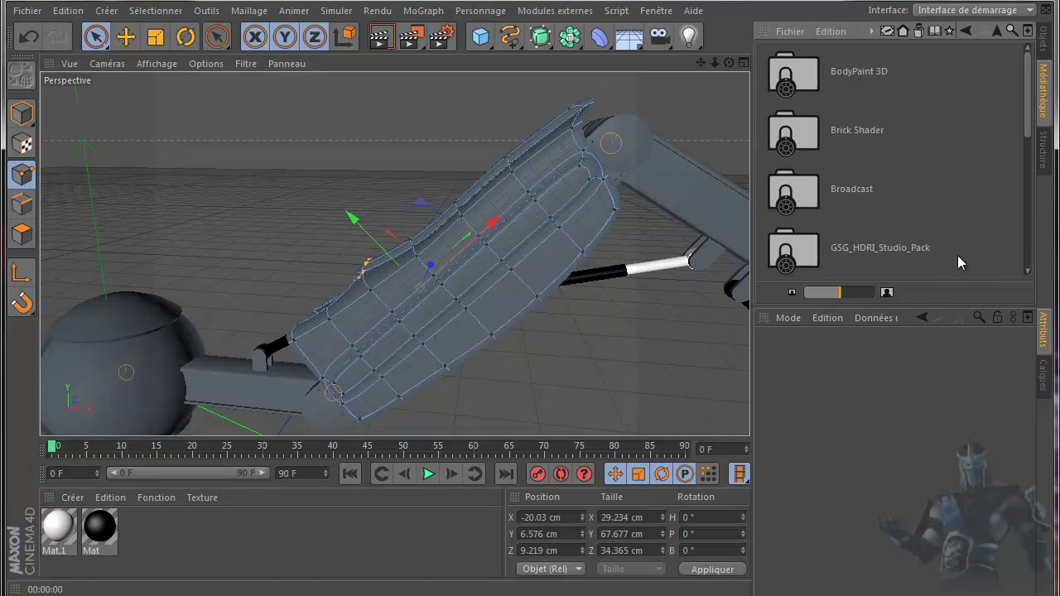
{"action": "left_click_drag", "start_coordinate": [833, 293], "coordinate": [832, 293]}
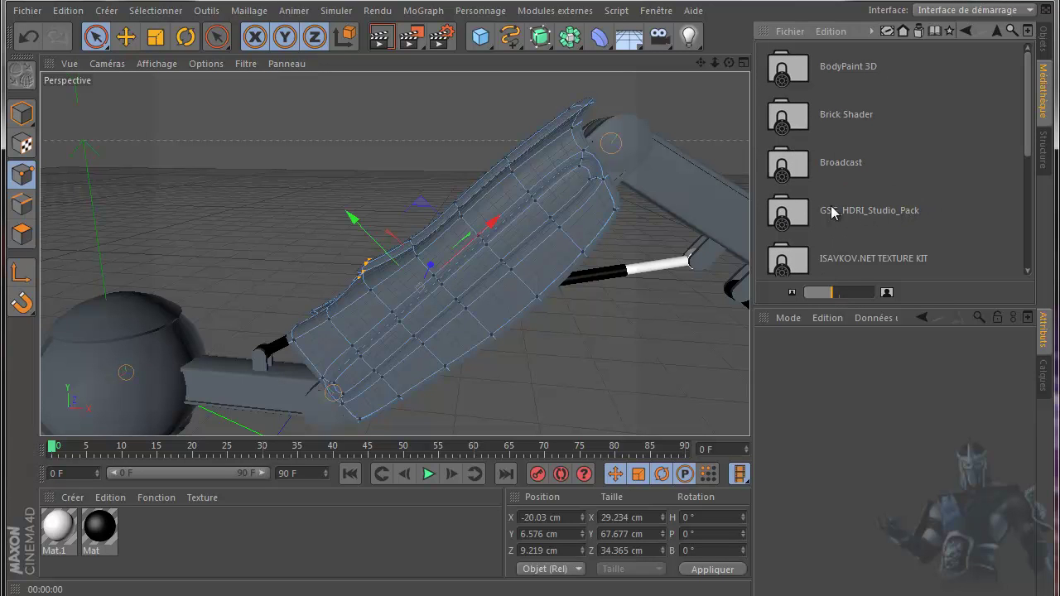
{"action": "double_click", "coordinate": [796, 167]}
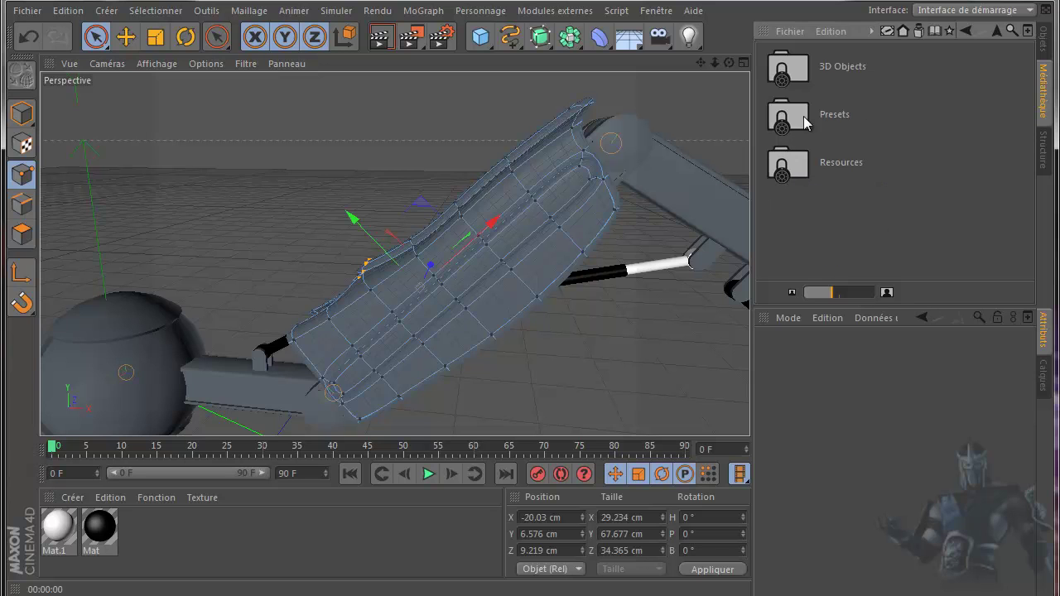
{"action": "double_click", "coordinate": [801, 164]}
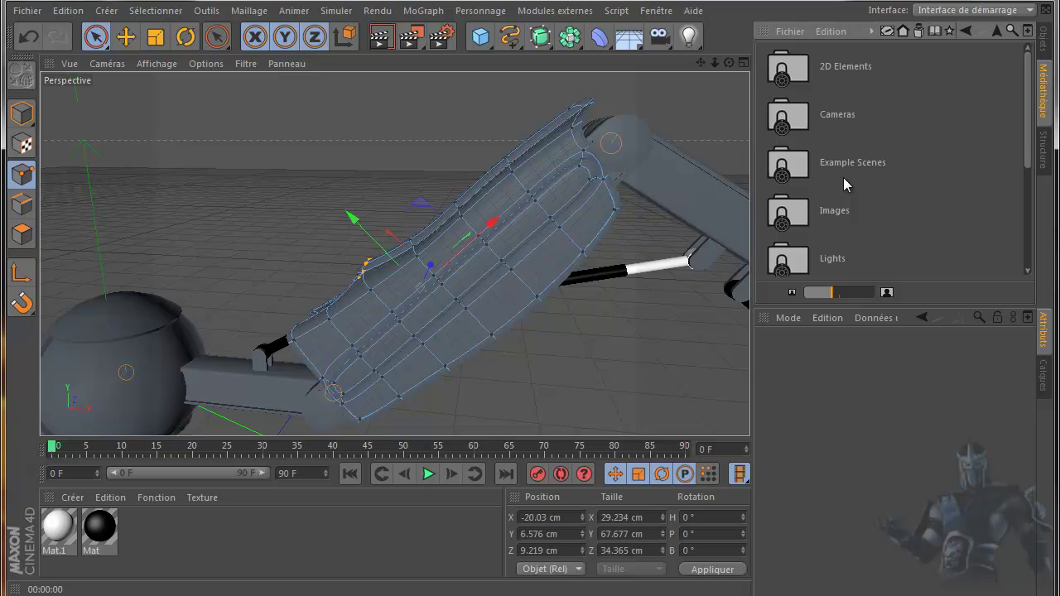
{"action": "scroll", "coordinate": [843, 178], "scroll_direction": "down", "scroll_amount": 4}
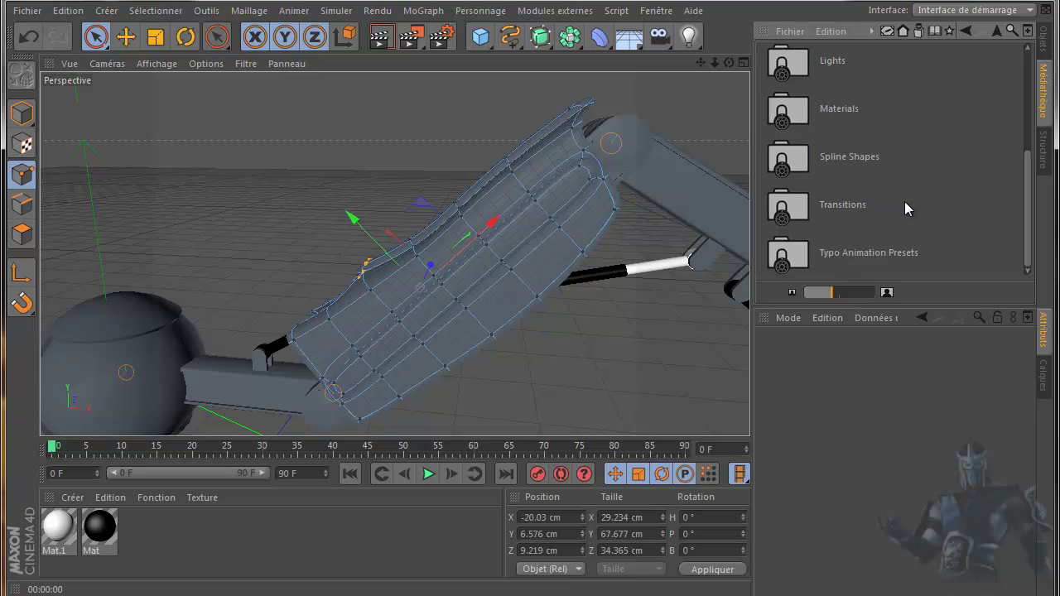
{"action": "double_click", "coordinate": [782, 109]}
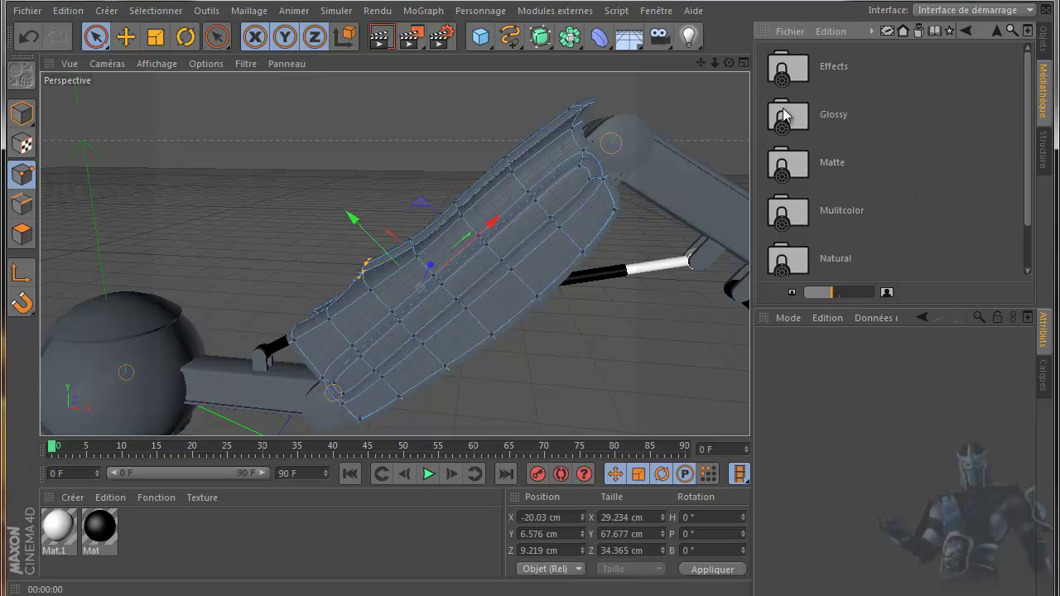
Step: Open the Glossy folder and load the Glossy-Darkpurple material into the scene
{"action": "double_click", "coordinate": [797, 120]}
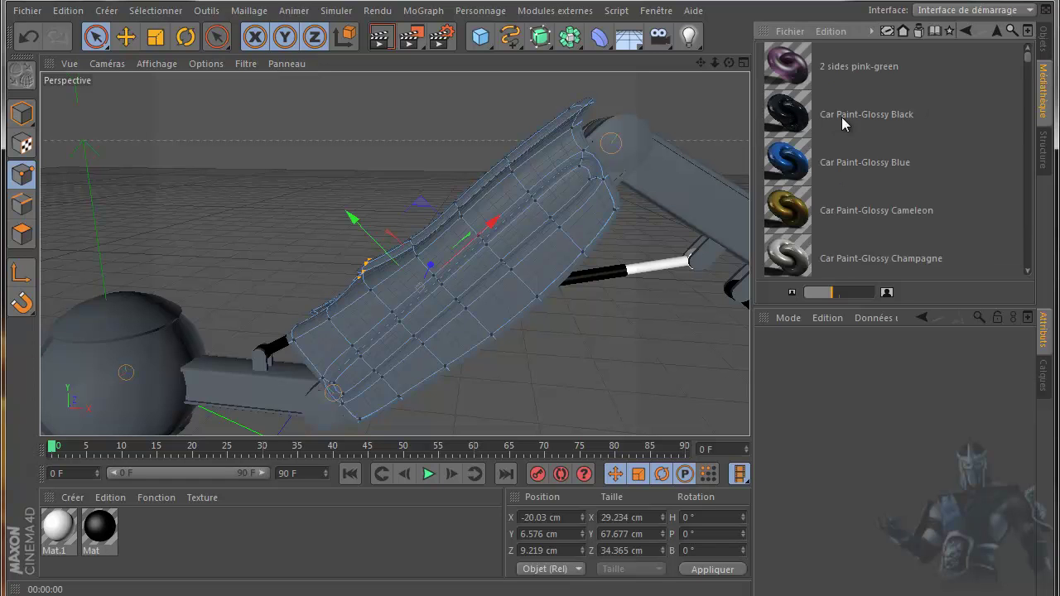
{"action": "scroll", "coordinate": [901, 141], "scroll_direction": "down", "scroll_amount": 5}
{"action": "scroll", "coordinate": [902, 148], "scroll_direction": "down", "scroll_amount": 2}
{"action": "scroll", "coordinate": [902, 147], "scroll_direction": "down", "scroll_amount": 2}
{"action": "scroll", "coordinate": [903, 148], "scroll_direction": "down", "scroll_amount": 1}
{"action": "scroll", "coordinate": [905, 150], "scroll_direction": "down", "scroll_amount": 1}
{"action": "scroll", "coordinate": [906, 152], "scroll_direction": "down", "scroll_amount": 1}
{"action": "scroll", "coordinate": [907, 154], "scroll_direction": "down", "scroll_amount": 2}
{"action": "scroll", "coordinate": [908, 154], "scroll_direction": "down", "scroll_amount": 3}
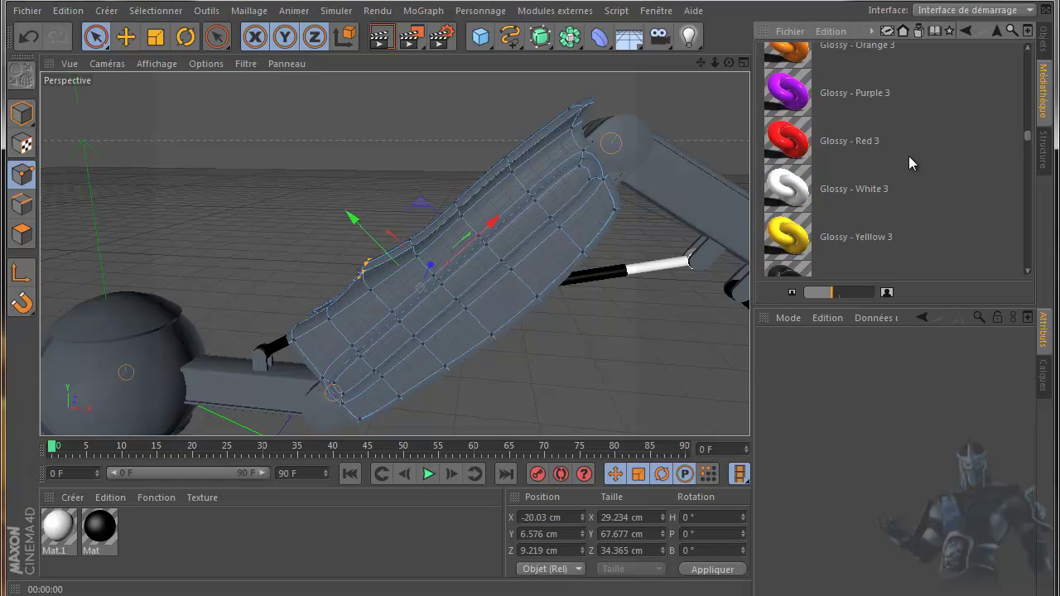
{"action": "scroll", "coordinate": [909, 156], "scroll_direction": "down", "scroll_amount": 3}
{"action": "scroll", "coordinate": [908, 155], "scroll_direction": "down", "scroll_amount": 2}
{"action": "scroll", "coordinate": [909, 156], "scroll_direction": "down", "scroll_amount": 1}
{"action": "double_click", "coordinate": [805, 183]}
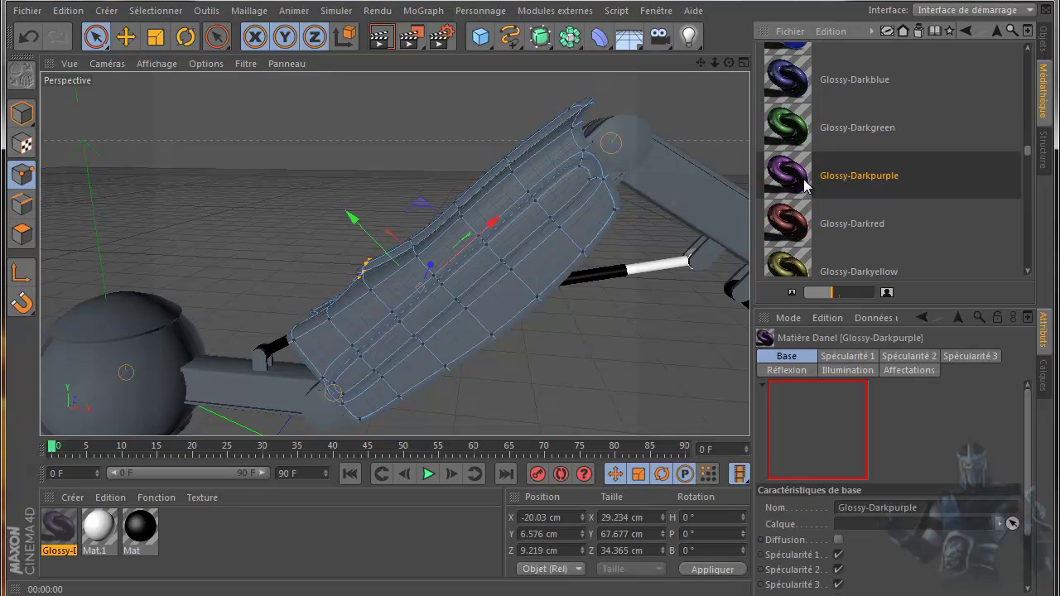
Step: Apply Glossy-Darkpurple to the Hyper NURBS shell and render a preview
{"action": "left_click", "coordinate": [1045, 47]}
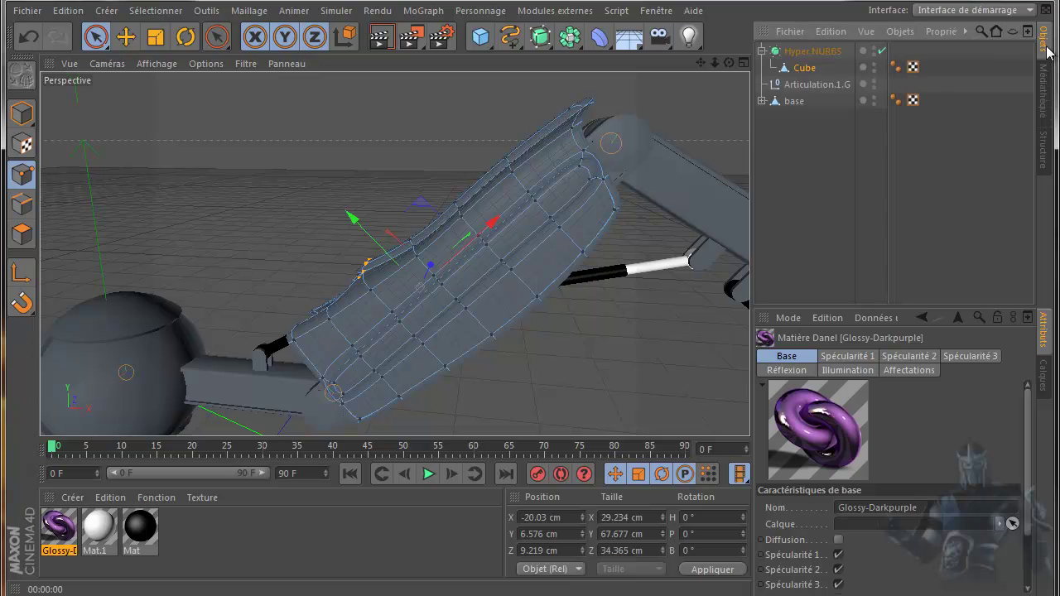
{"action": "mouse_move", "coordinate": [59, 526]}
{"action": "left_mouse_down"}
{"action": "mouse_move", "coordinate": [605, 245]}
{"action": "mouse_move", "coordinate": [818, 53]}
{"action": "left_mouse_up"}
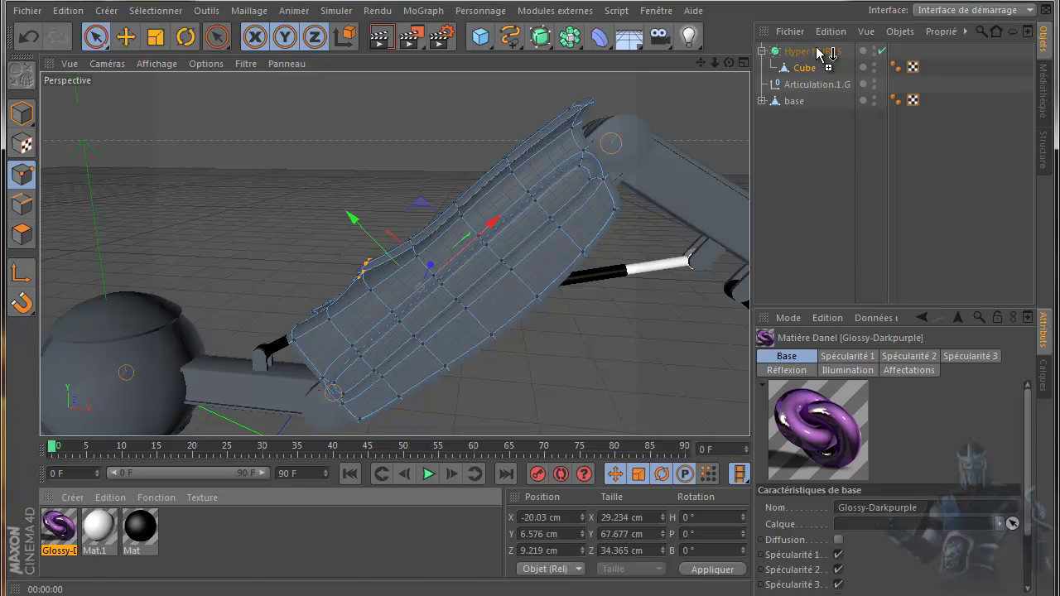
{"action": "left_click", "coordinate": [380, 42]}
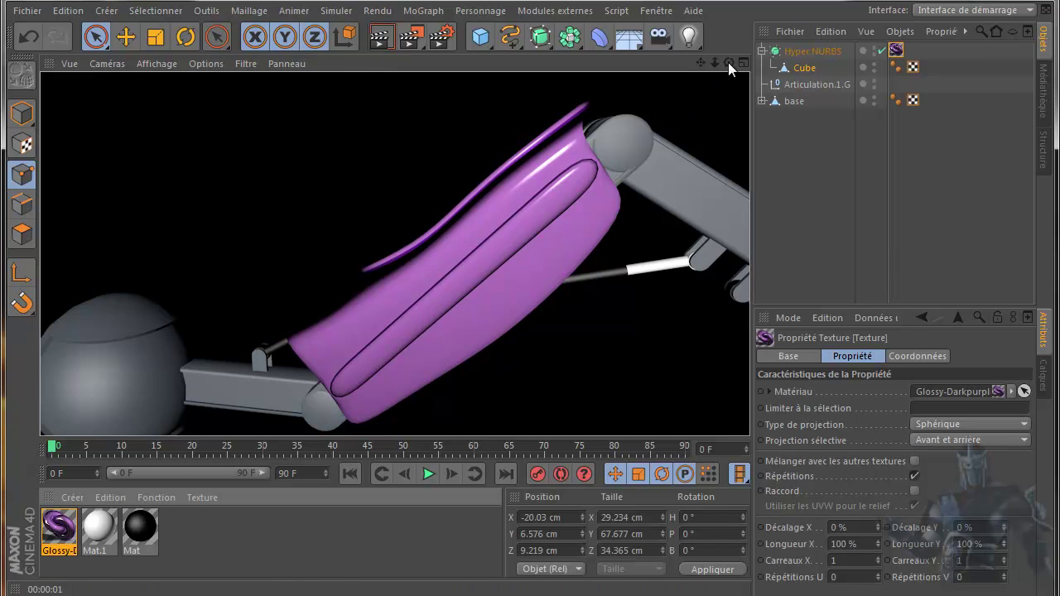
Step: Render the purple shell again from two more orbited angles
{"action": "left_click_drag", "start_coordinate": [728, 62], "coordinate": [600, 46]}
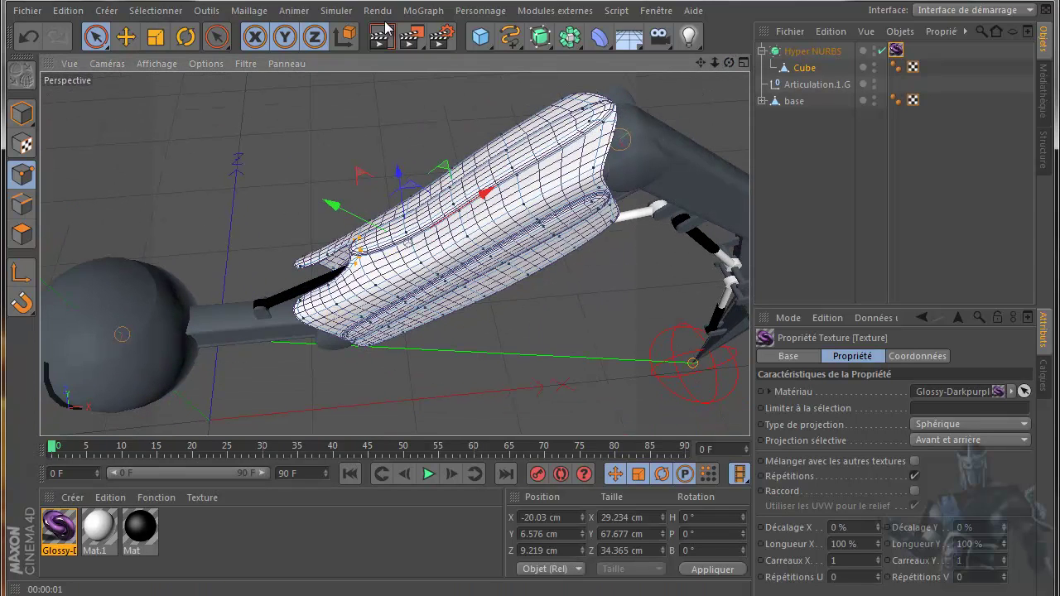
{"action": "left_click", "coordinate": [382, 42]}
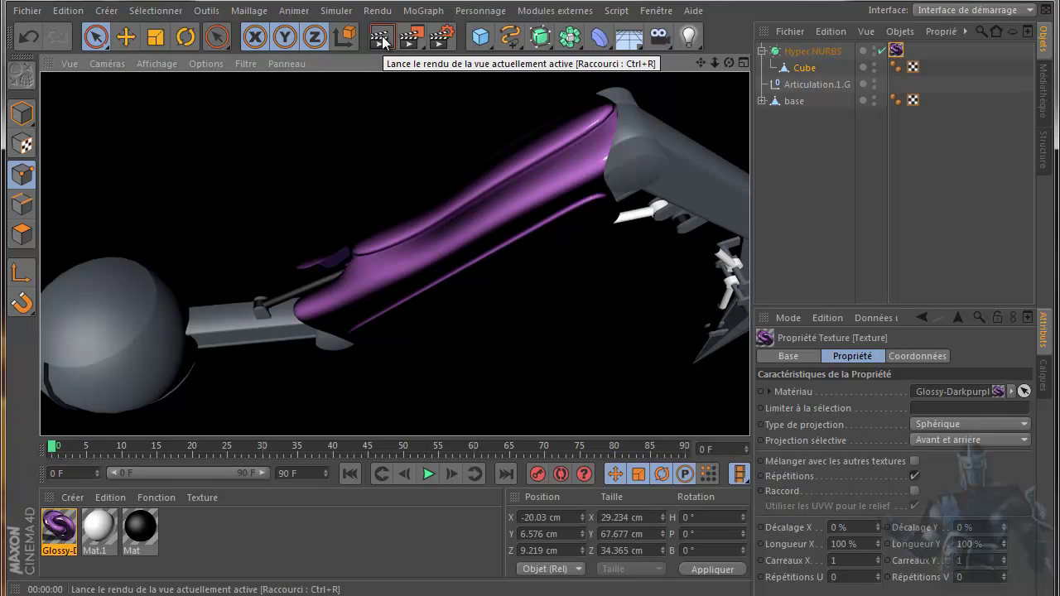
{"action": "left_click", "coordinate": [728, 64]}
{"action": "mouse_move", "coordinate": [531, 324]}
{"action": "left_mouse_down", "text": "alt"}
{"action": "mouse_move", "coordinate": [563, 285]}
{"action": "mouse_move", "coordinate": [531, 331]}
{"action": "mouse_move", "coordinate": [513, 298]}
{"action": "left_mouse_up", "text": "alt"}
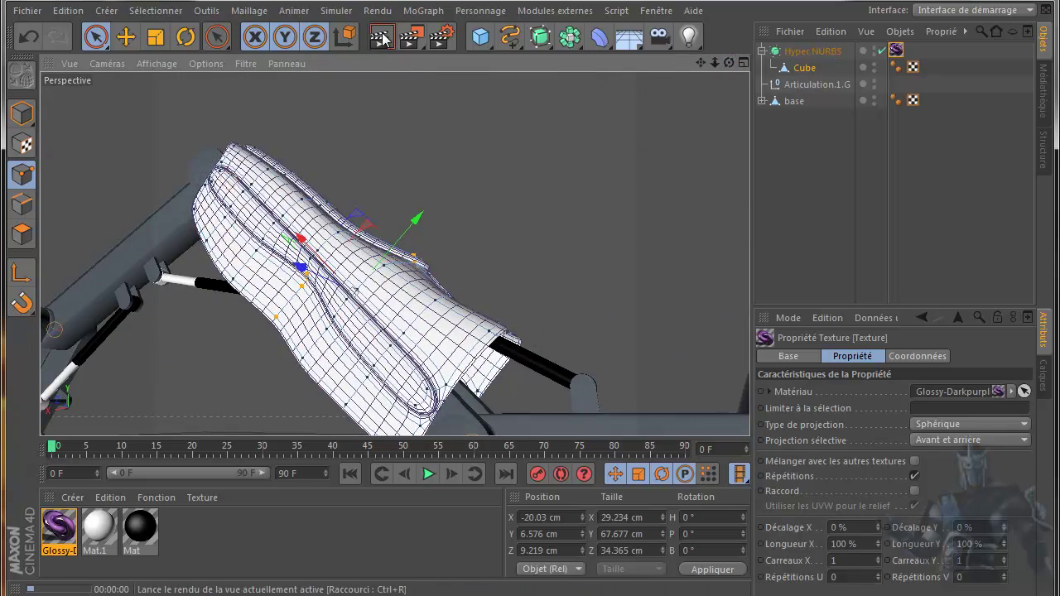
{"action": "left_click", "coordinate": [383, 37]}
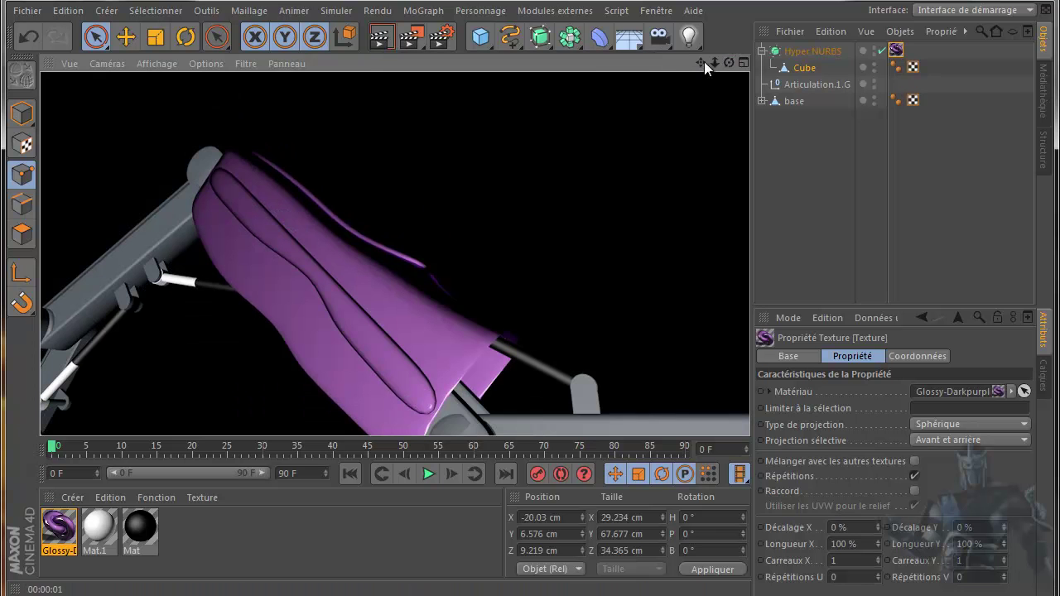
{"action": "left_click_drag", "start_coordinate": [528, 323], "coordinate": [682, 72], "text": "alt"}
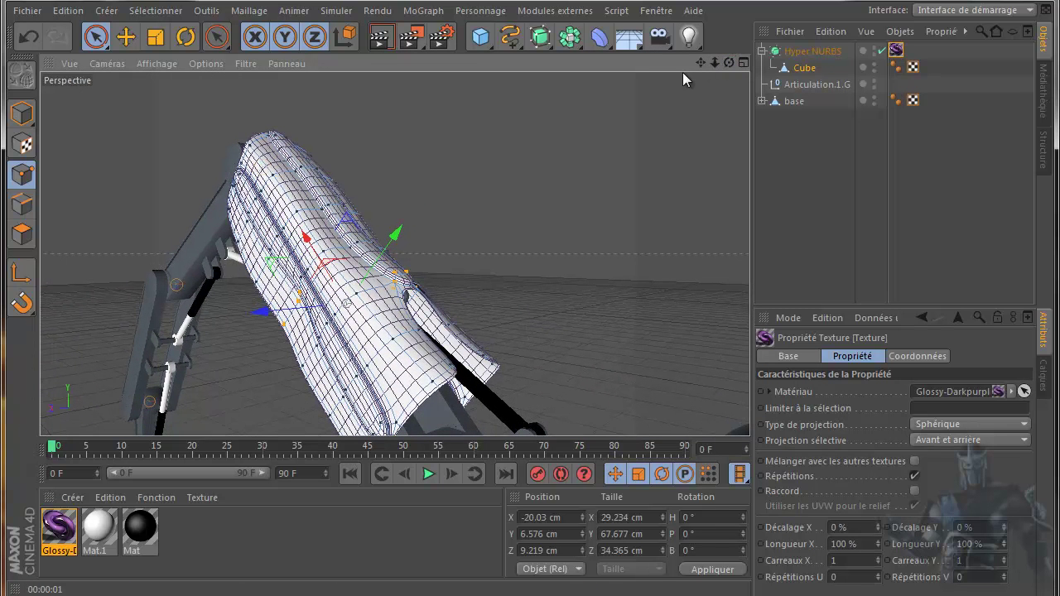
Step: Load HDRStudioRig.c4d from GSG_HDRI_Studio_Pack and render the view with its studio lighting
{"action": "left_click", "coordinate": [761, 51]}
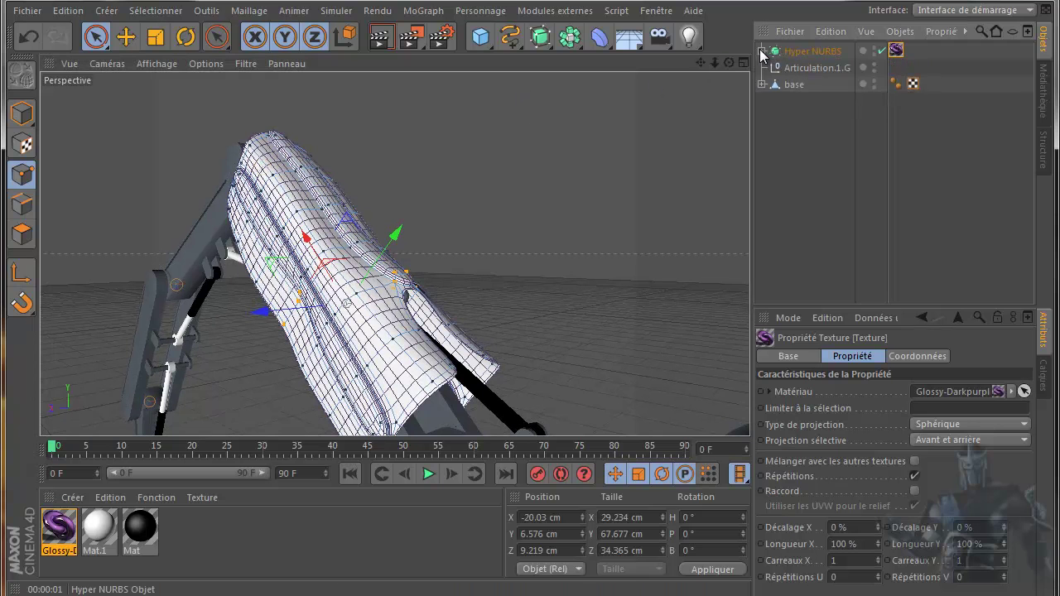
{"action": "left_click", "coordinate": [1044, 85]}
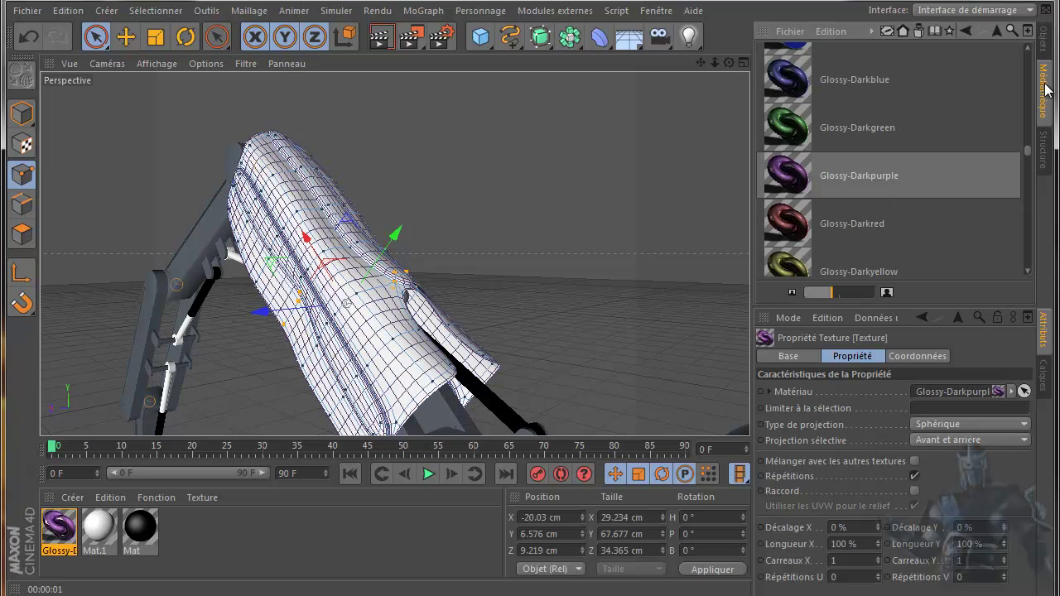
{"action": "left_click", "coordinate": [998, 30]}
{"action": "left_click", "coordinate": [999, 31]}
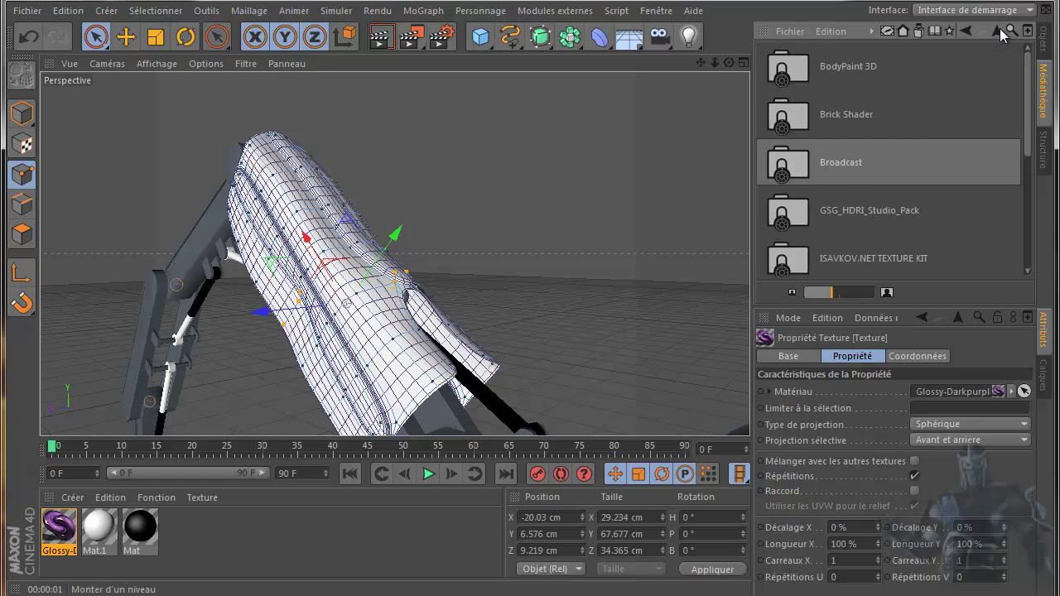
{"action": "double_click", "coordinate": [830, 215]}
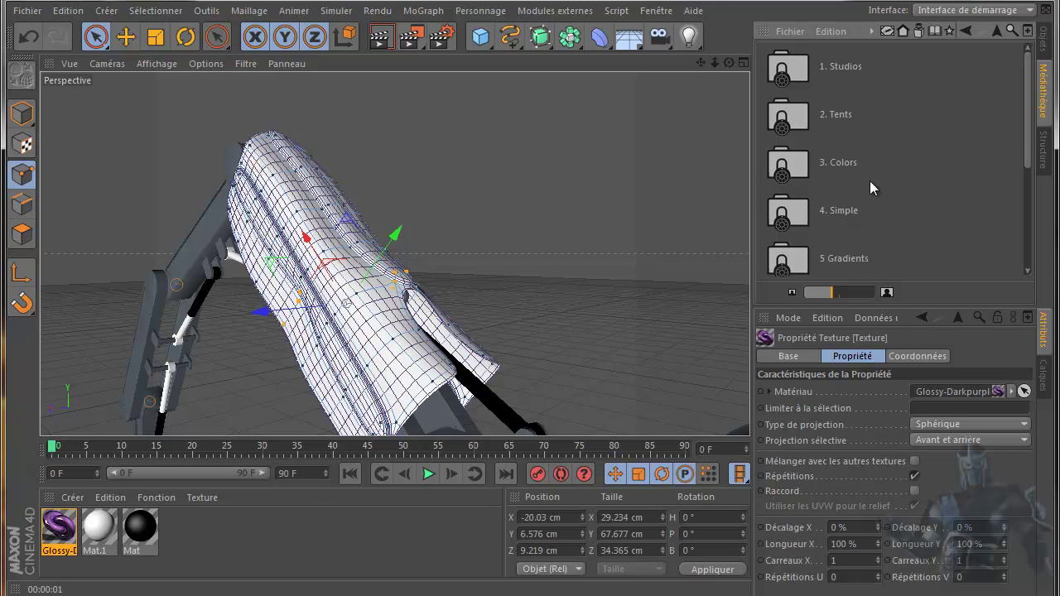
{"action": "scroll", "coordinate": [869, 181], "scroll_direction": "down", "scroll_amount": 3}
{"action": "double_click", "coordinate": [784, 246]}
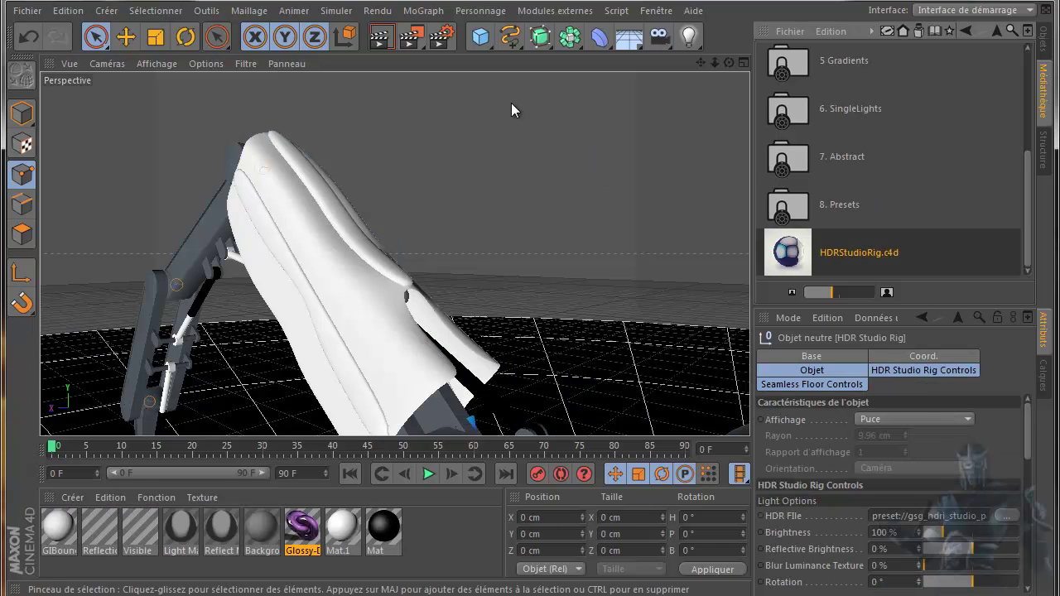
{"action": "left_click", "coordinate": [379, 37]}
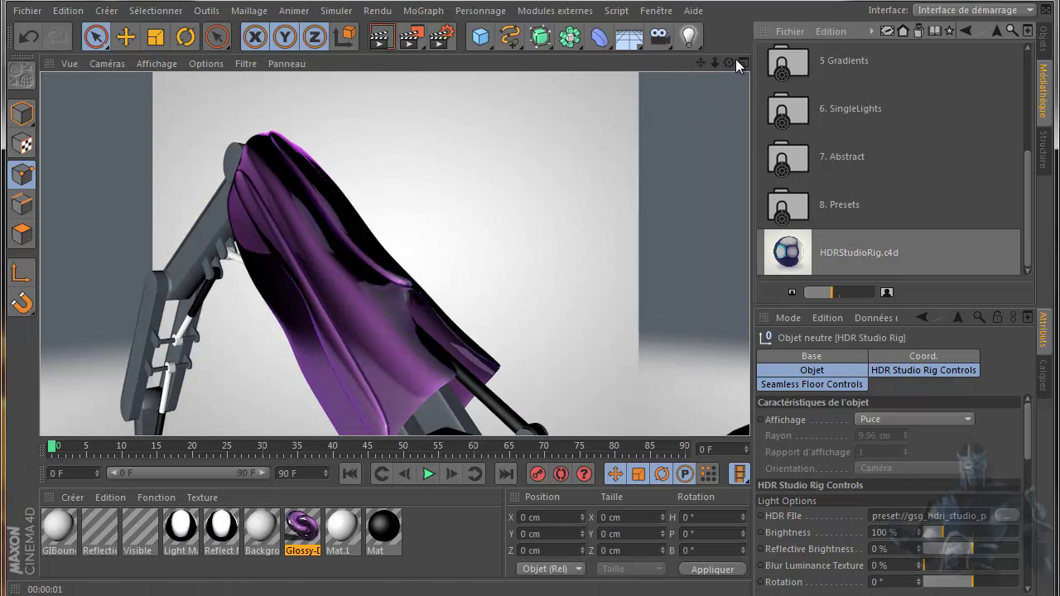
Step: Render the purple-armored arm side-on against the white studio backdrop
{"action": "left_click_drag", "start_coordinate": [728, 62], "coordinate": [529, 325]}
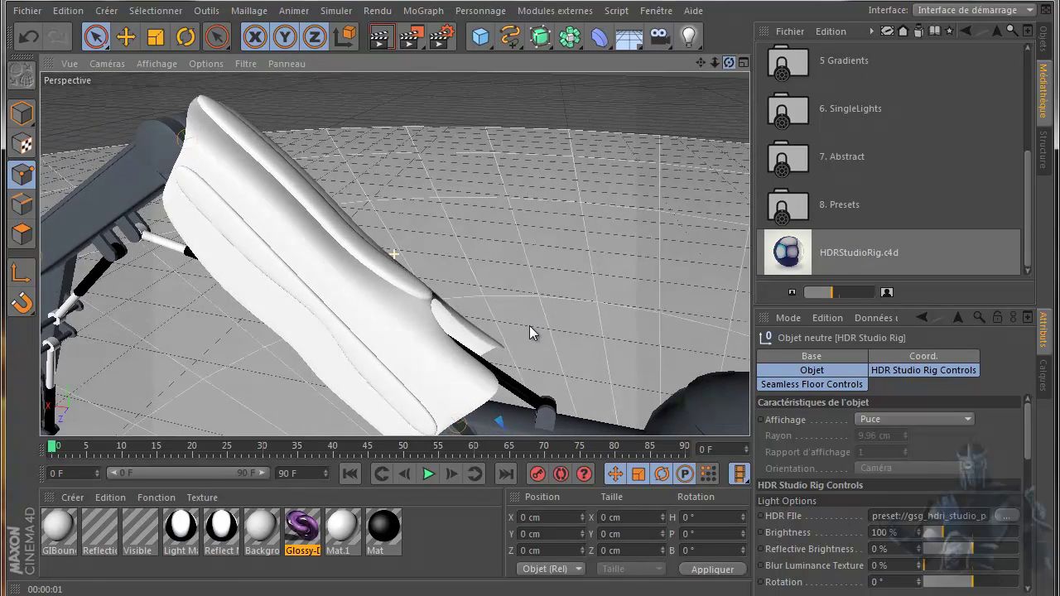
{"action": "left_click", "coordinate": [378, 39]}
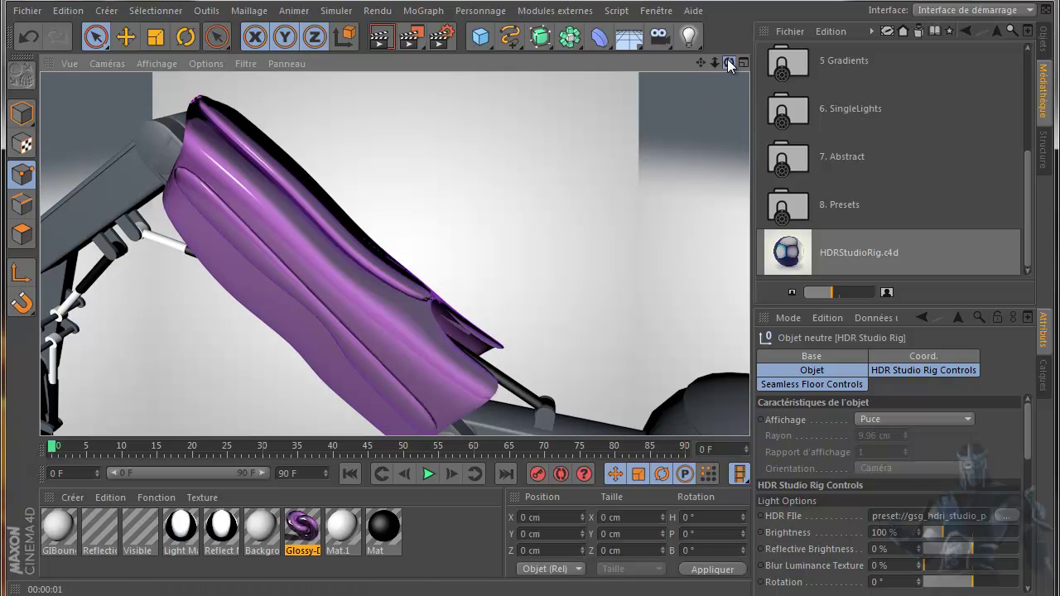
{"action": "left_click_drag", "start_coordinate": [728, 63], "coordinate": [534, 319]}
{"action": "left_click_drag", "start_coordinate": [722, 62], "coordinate": [639, 111]}
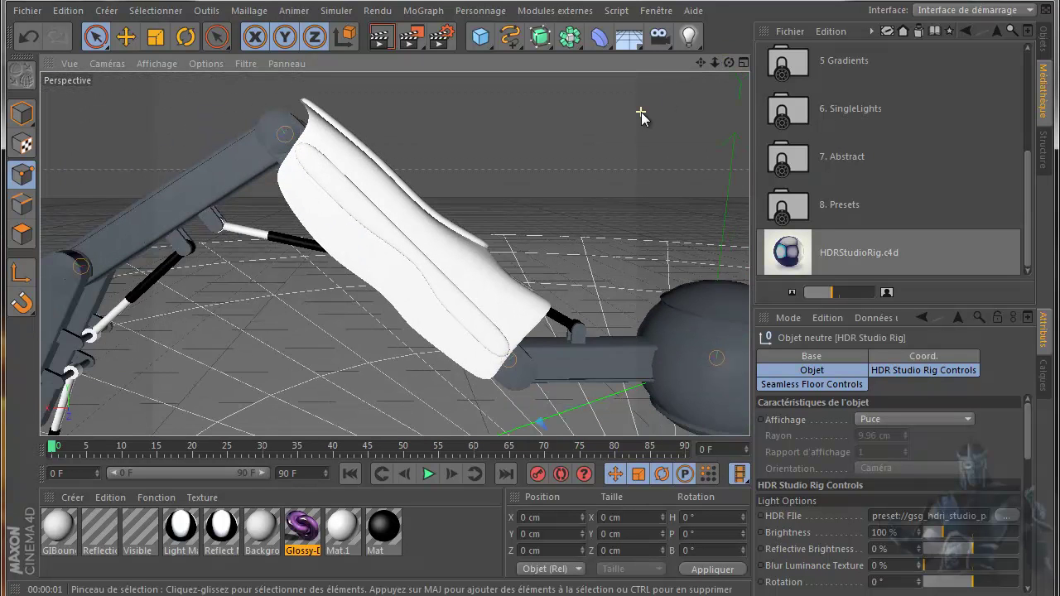
{"action": "left_click_drag", "start_coordinate": [507, 113], "coordinate": [513, 113]}
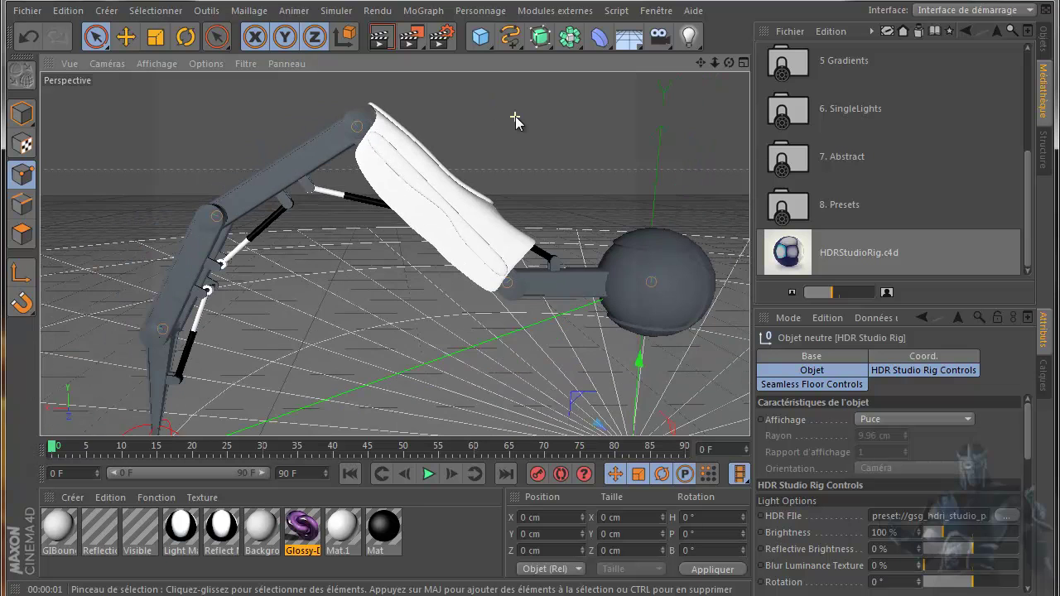
{"action": "key", "text": "ctrl+r"}
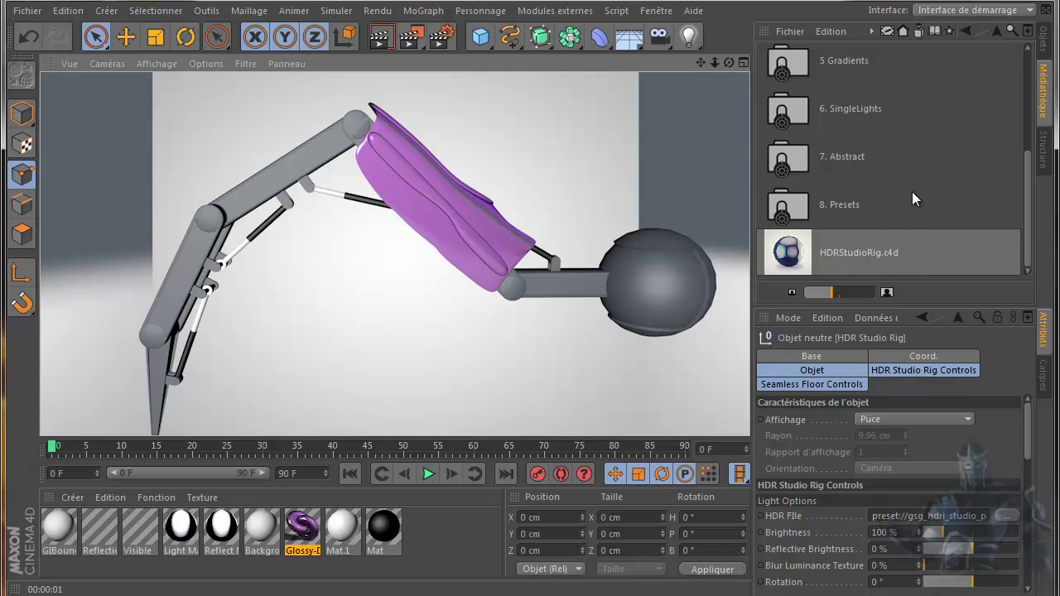
{"action": "scroll", "coordinate": [946, 150], "scroll_direction": "up", "scroll_amount": 3}
{"action": "scroll", "coordinate": [947, 151], "scroll_direction": "down", "scroll_amount": 3}
{"action": "scroll", "coordinate": [947, 151], "scroll_direction": "up", "scroll_amount": 3}
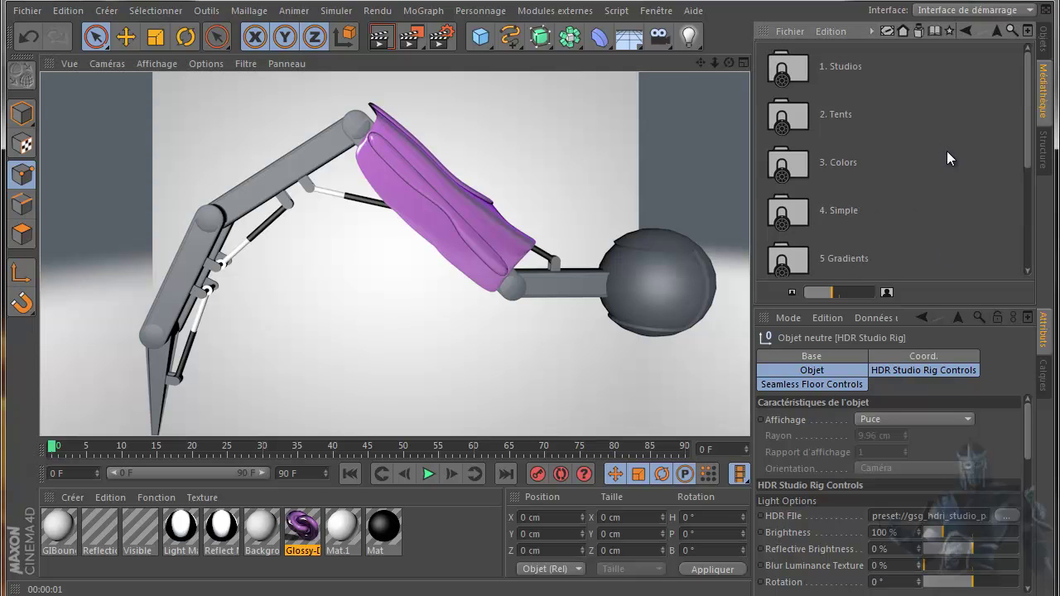
Step: Delete the HDR Studio Rig and the purple texture tag from Hyper NURBS
{"action": "left_click", "coordinate": [1045, 42]}
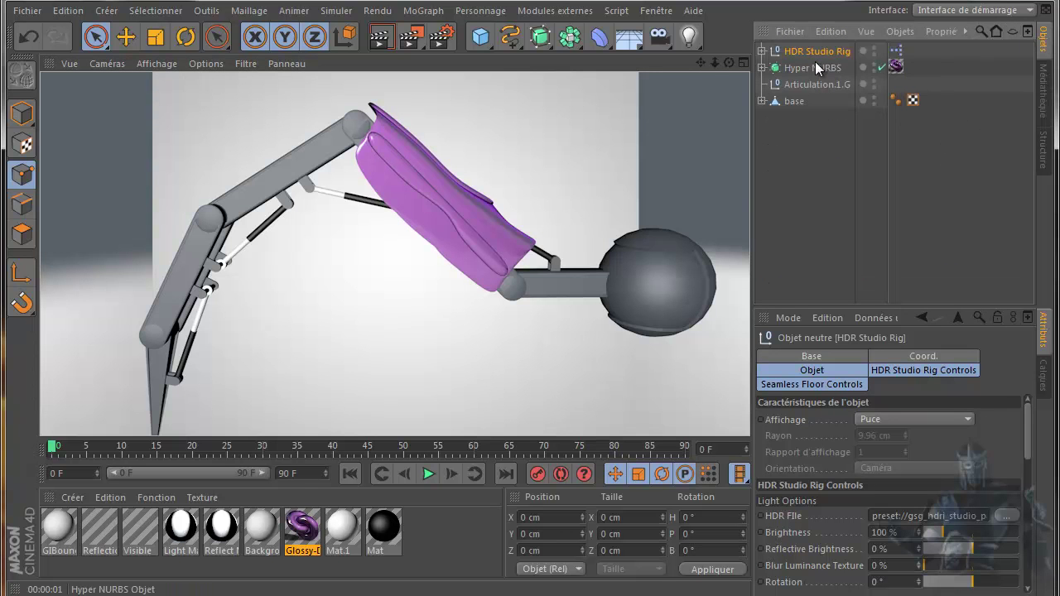
{"action": "left_click", "coordinate": [761, 51]}
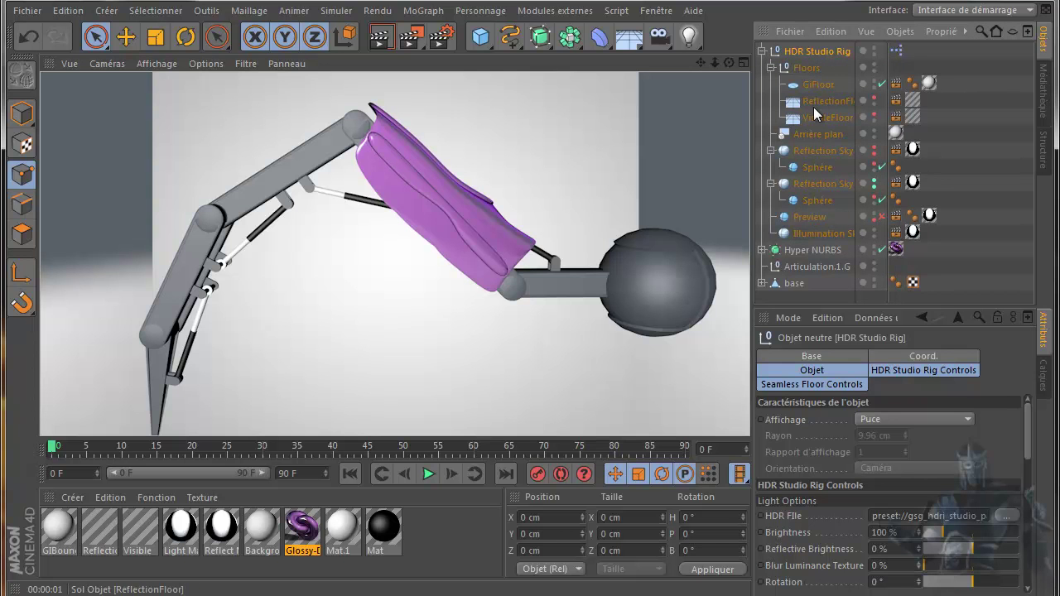
{"action": "left_click", "coordinate": [761, 52]}
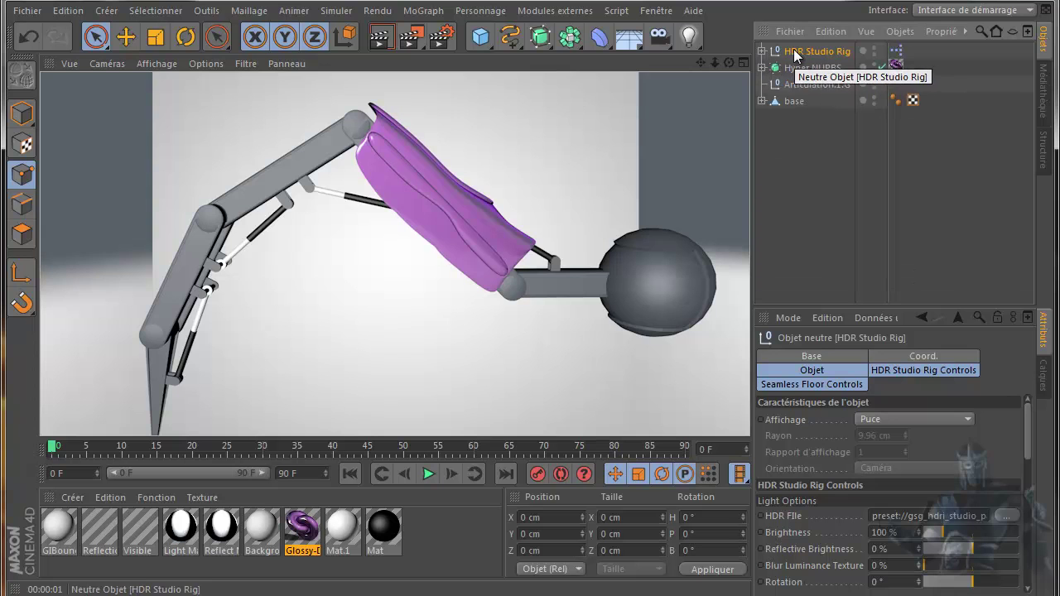
{"action": "left_click", "coordinate": [800, 52]}
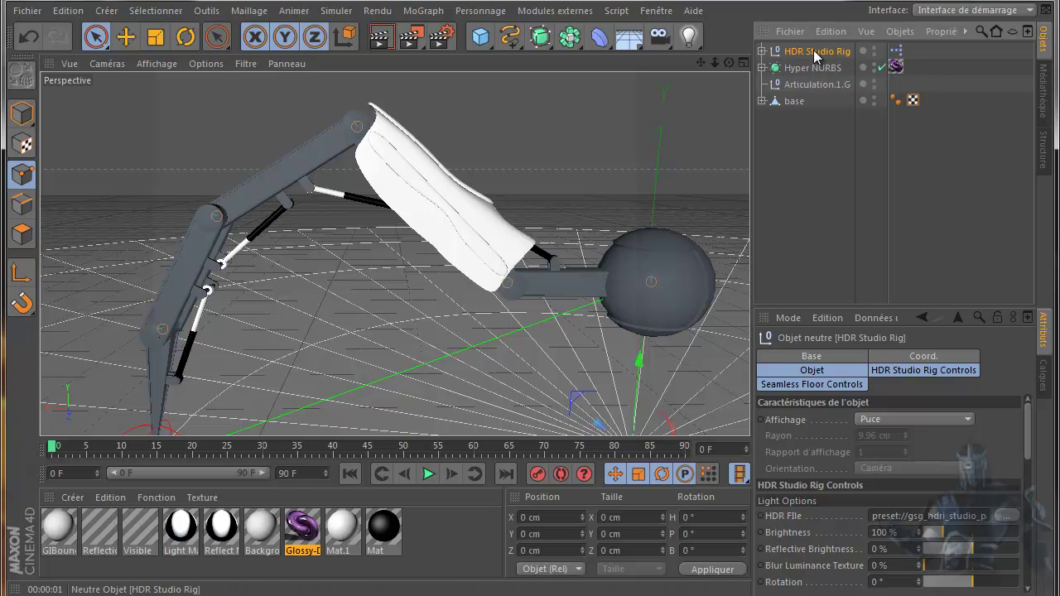
{"action": "key", "text": "Delete"}
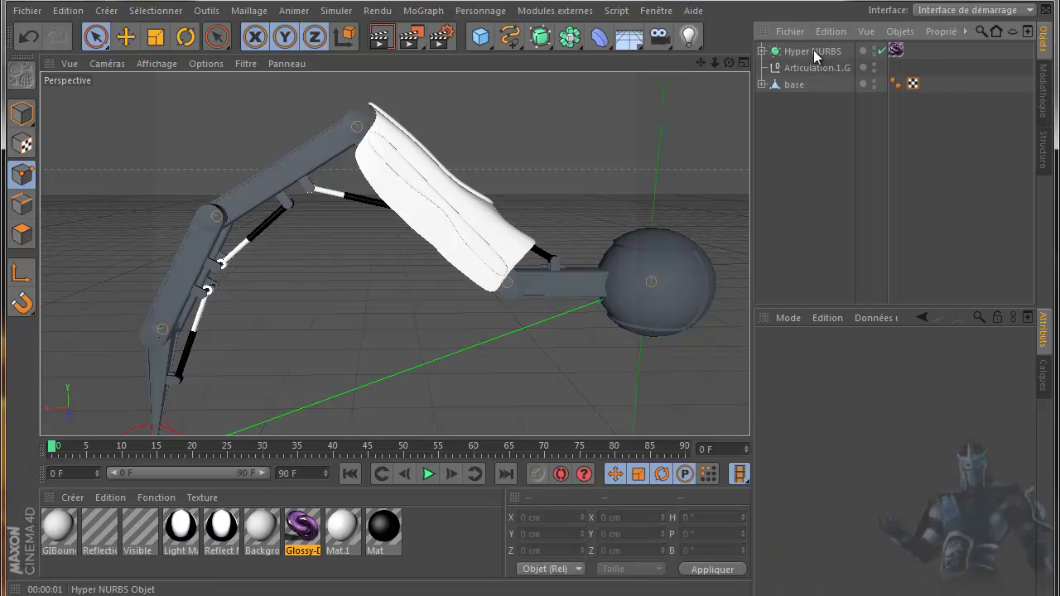
{"action": "left_click", "coordinate": [896, 52]}
{"action": "key", "text": "Delete"}
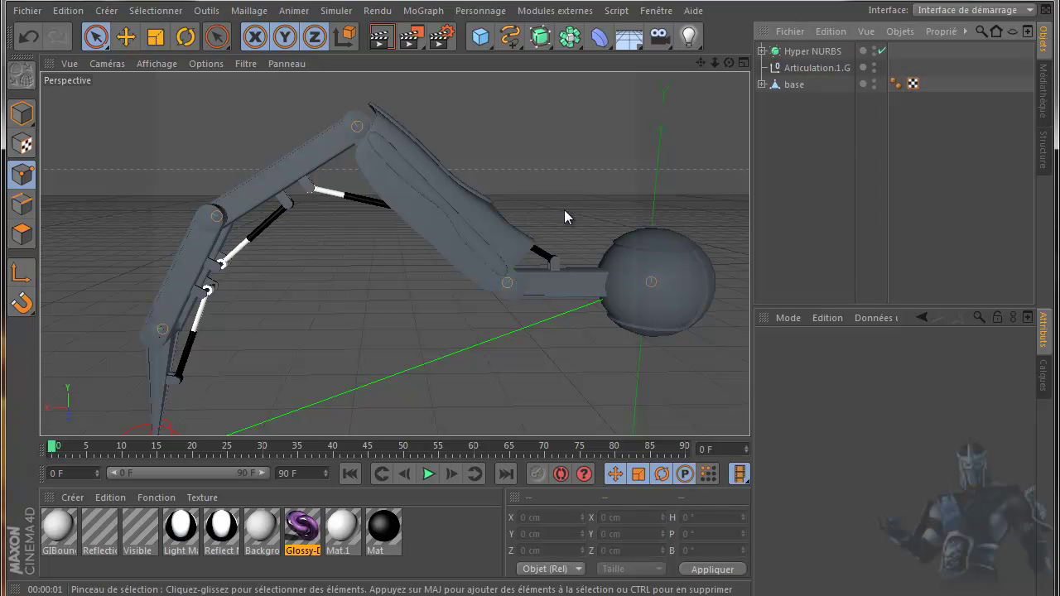
Step: Expand base and parent the Hyper NURBS under base bras
{"action": "left_click_drag", "start_coordinate": [563, 217], "coordinate": [698, 107], "text": "alt"}
{"action": "left_click_drag", "start_coordinate": [726, 63], "coordinate": [530, 329]}
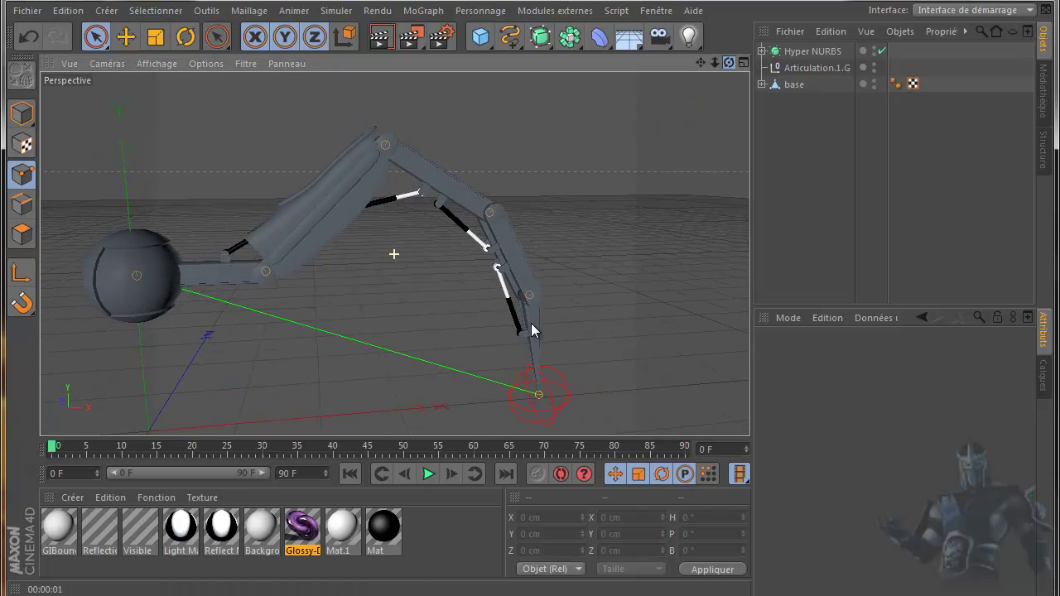
{"action": "left_click_drag", "start_coordinate": [702, 63], "coordinate": [531, 329]}
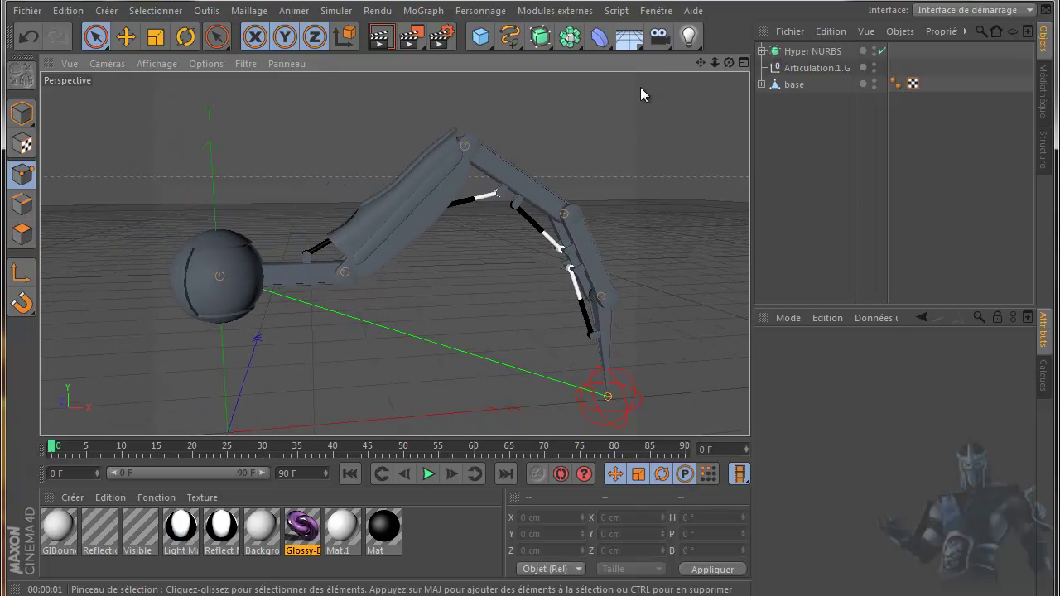
{"action": "left_click_drag", "start_coordinate": [701, 62], "coordinate": [529, 324]}
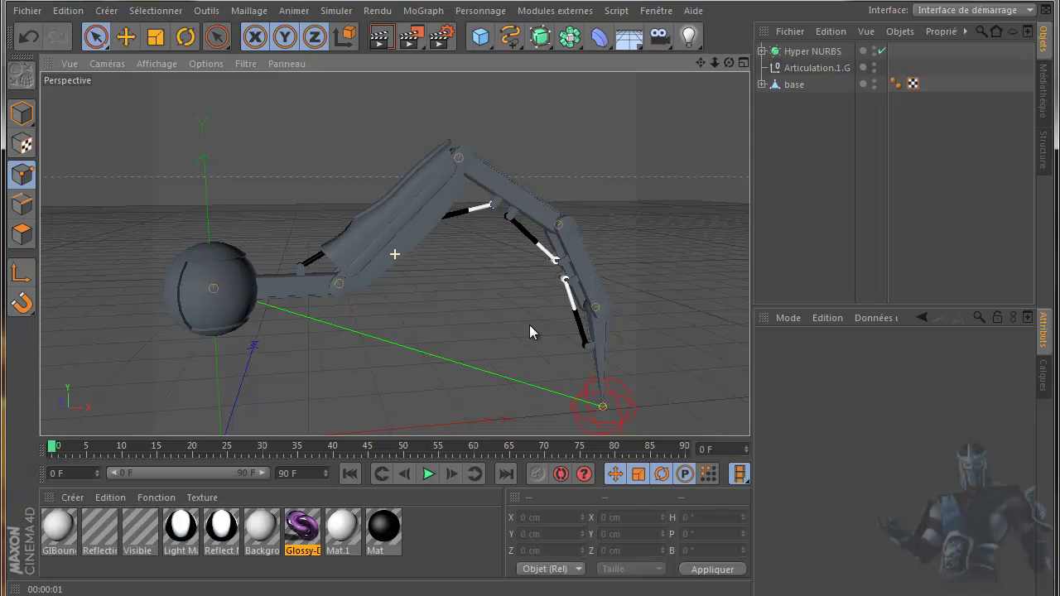
{"action": "left_click", "coordinate": [761, 85]}
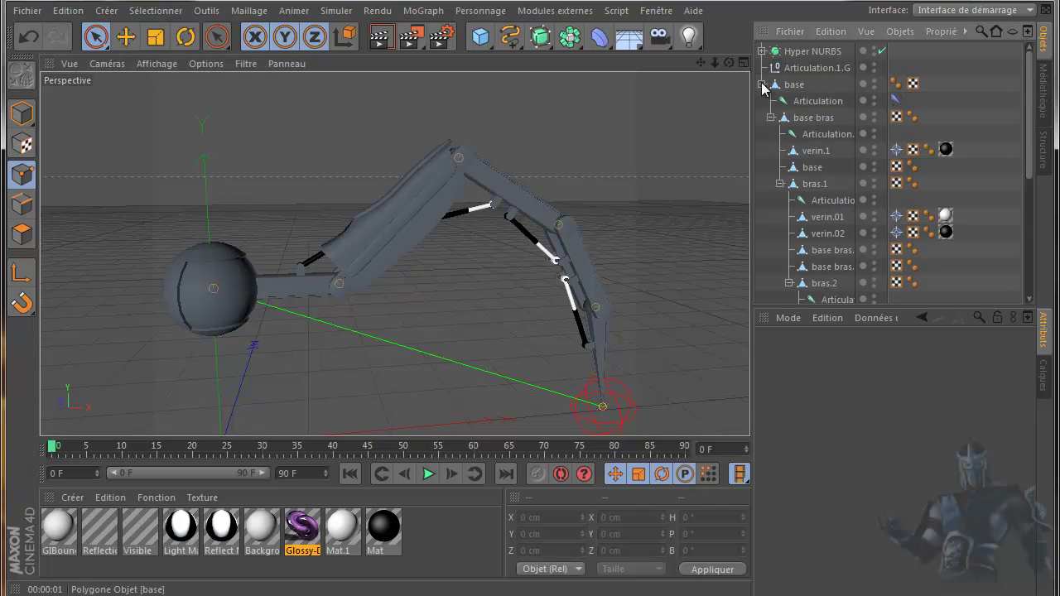
{"action": "left_click", "coordinate": [807, 52]}
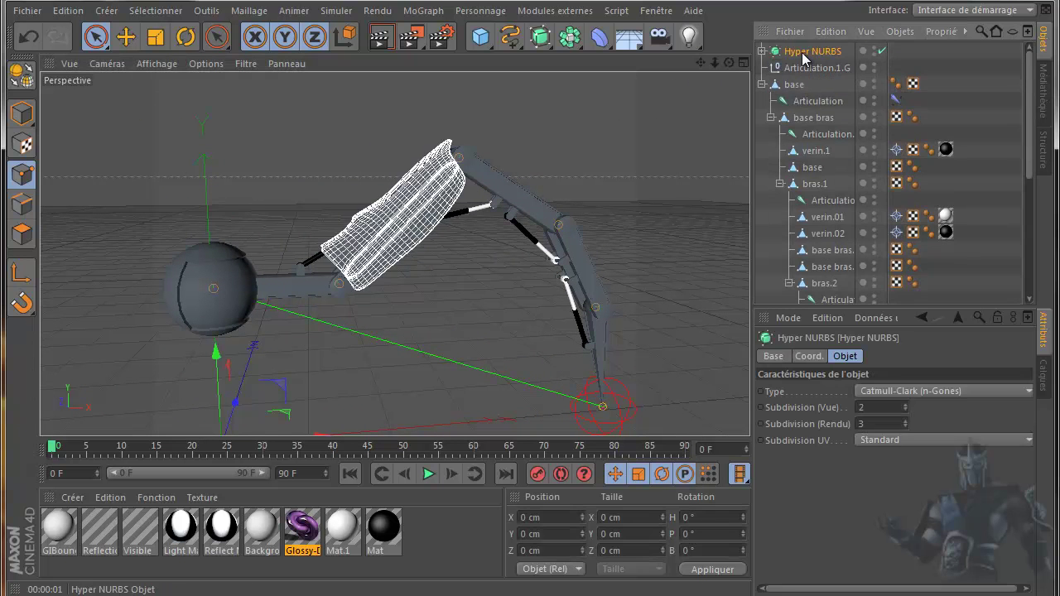
{"action": "left_click", "coordinate": [813, 118]}
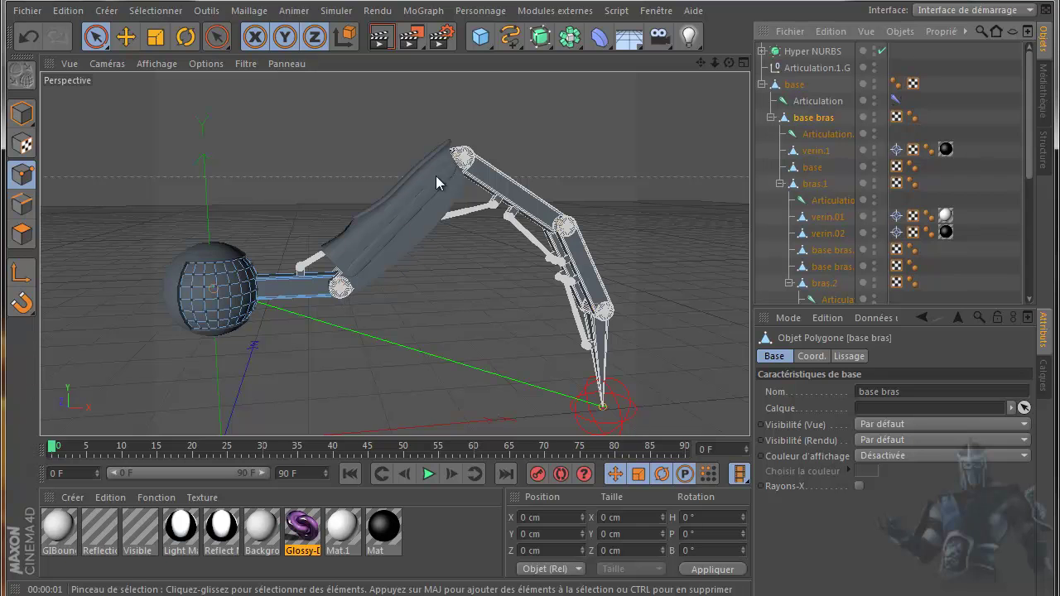
{"action": "left_click_drag", "start_coordinate": [809, 49], "coordinate": [813, 120]}
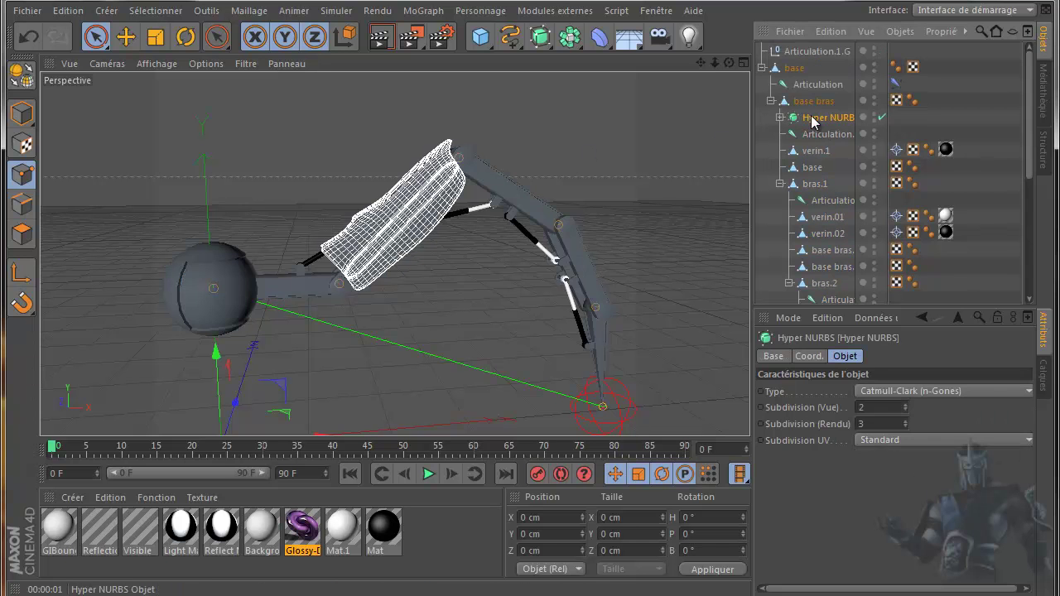
Step: Test-move the Articulation.1.G target, then undo the move
{"action": "left_click", "coordinate": [808, 51]}
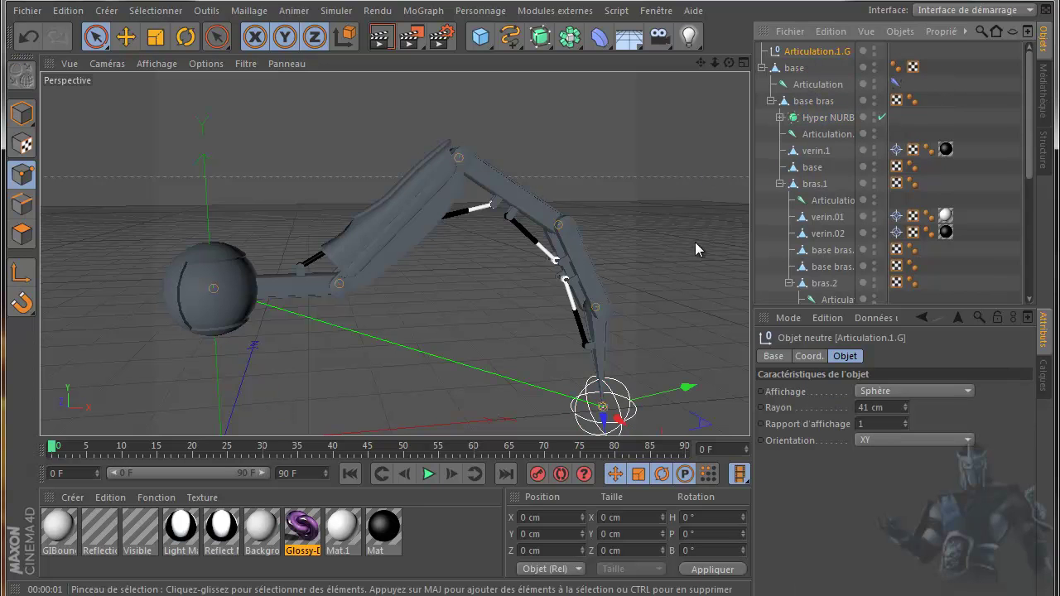
{"action": "mouse_move", "coordinate": [700, 425]}
{"action": "left_mouse_down"}
{"action": "mouse_move", "coordinate": [690, 403]}
{"action": "mouse_move", "coordinate": [701, 406]}
{"action": "left_mouse_up"}
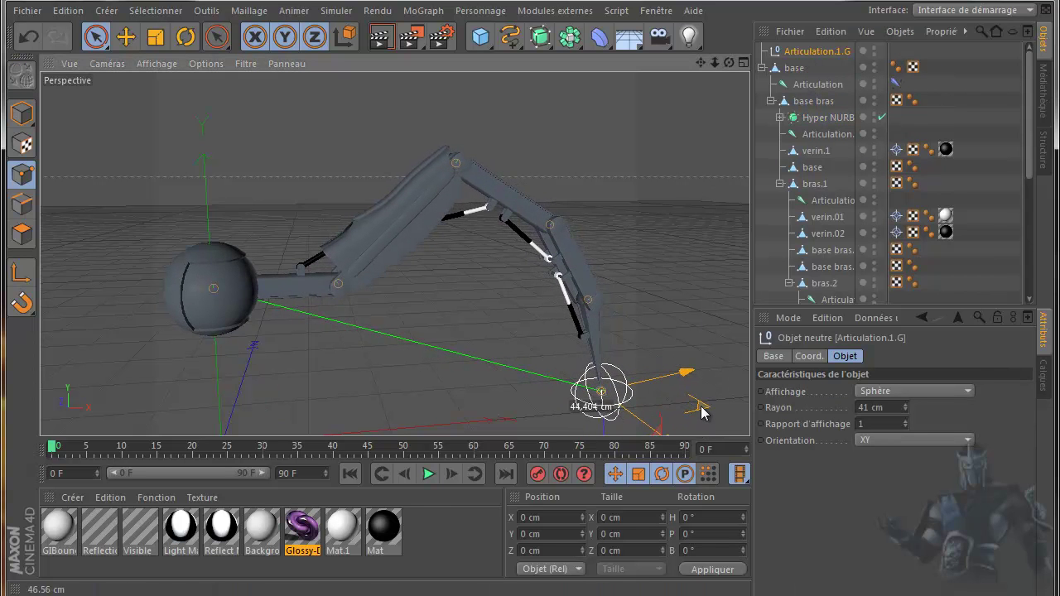
{"action": "left_click", "coordinate": [28, 37]}
{"action": "left_click_drag", "start_coordinate": [589, 158], "coordinate": [717, 79], "text": "alt"}
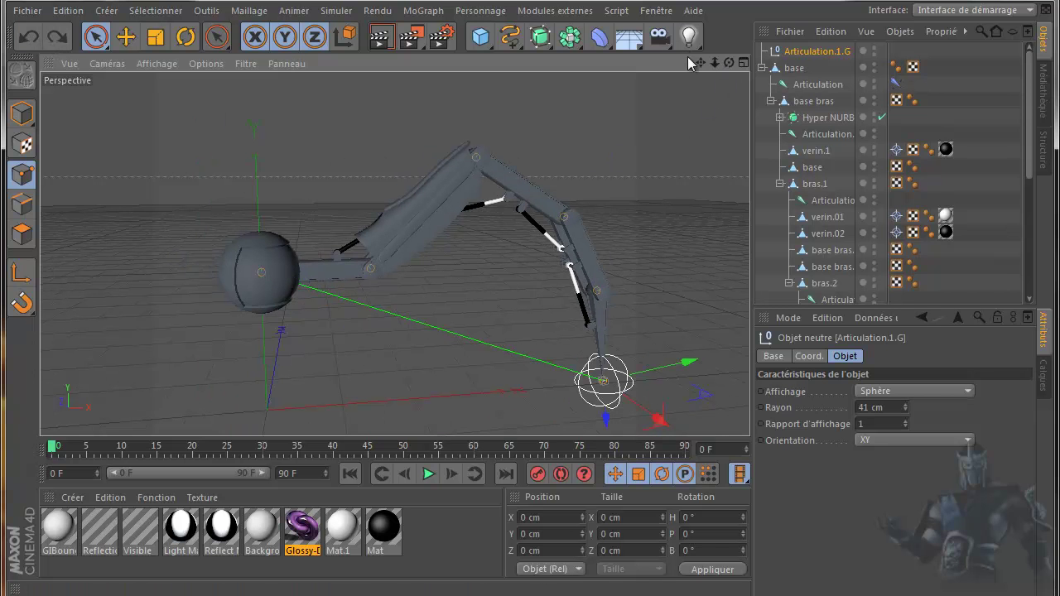
Step: Drag the Articulation.1.G target down and left so the arm bends into a new pose
{"action": "left_click_drag", "start_coordinate": [529, 322], "coordinate": [631, 251], "text": "alt"}
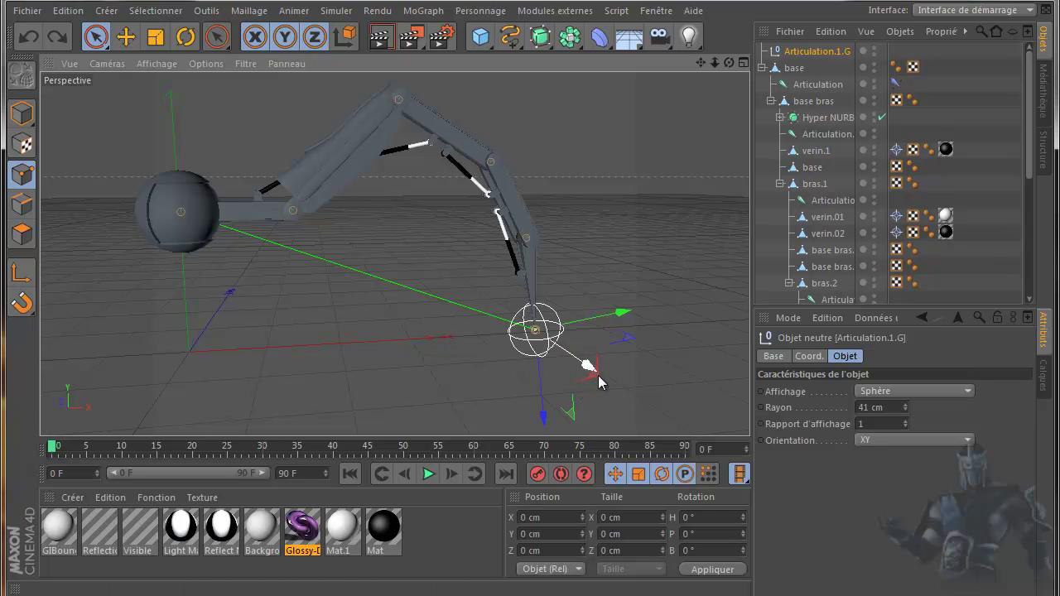
{"action": "scroll", "coordinate": [601, 379], "scroll_direction": "up", "scroll_amount": 2}
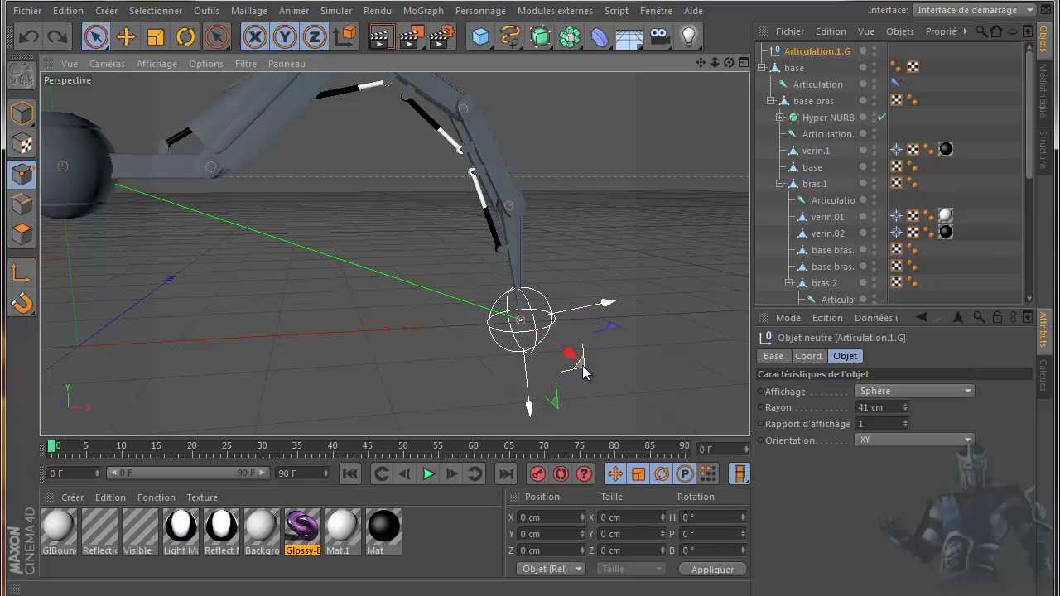
{"action": "mouse_move", "coordinate": [583, 372]}
{"action": "left_mouse_down"}
{"action": "mouse_move", "coordinate": [408, 430]}
{"action": "mouse_move", "coordinate": [603, 377]}
{"action": "left_mouse_up"}
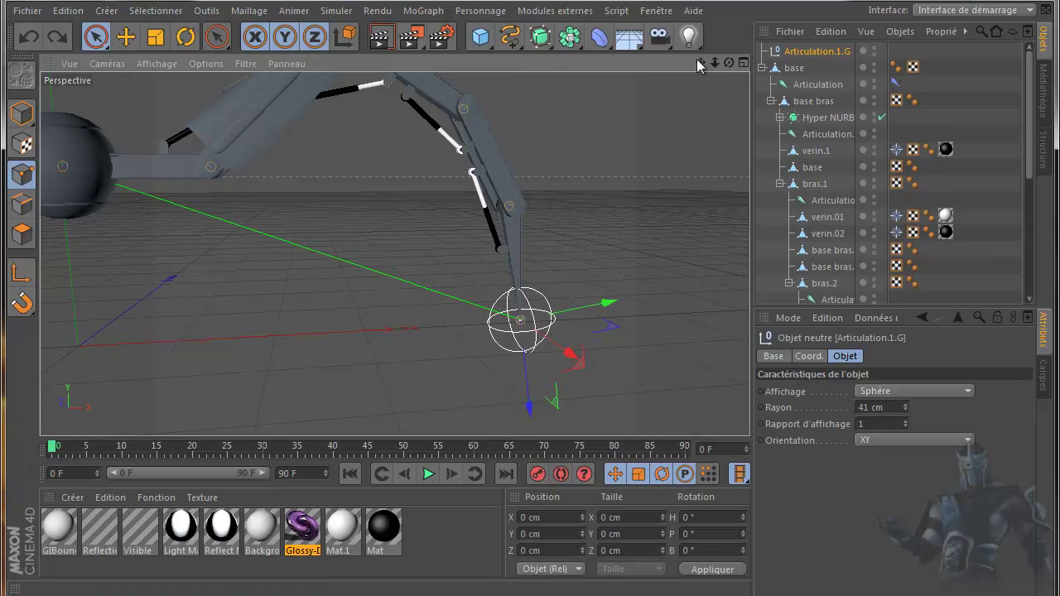
{"action": "left_click_drag", "start_coordinate": [714, 62], "coordinate": [655, 111]}
{"action": "left_click_drag", "start_coordinate": [698, 61], "coordinate": [505, 382]}
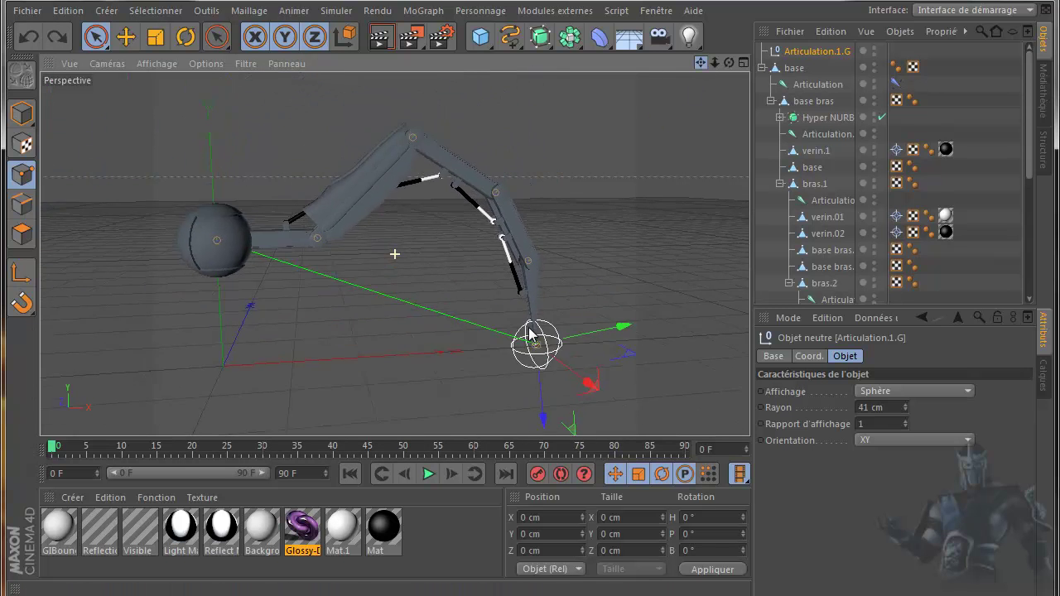
{"action": "scroll", "coordinate": [449, 145], "scroll_direction": "up", "scroll_amount": 3}
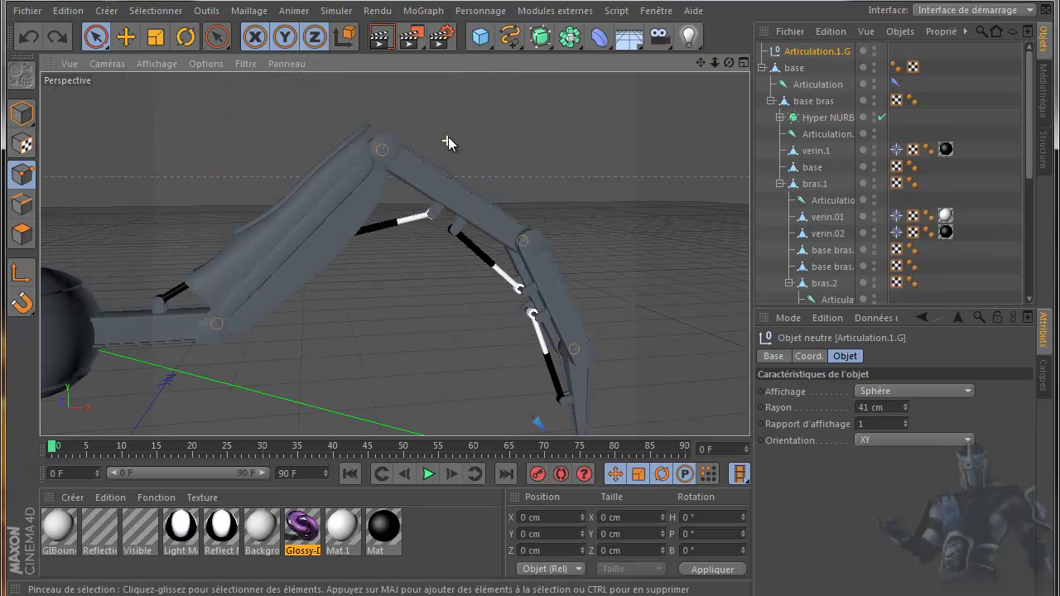
{"action": "scroll", "coordinate": [450, 136], "scroll_direction": "up", "scroll_amount": 2}
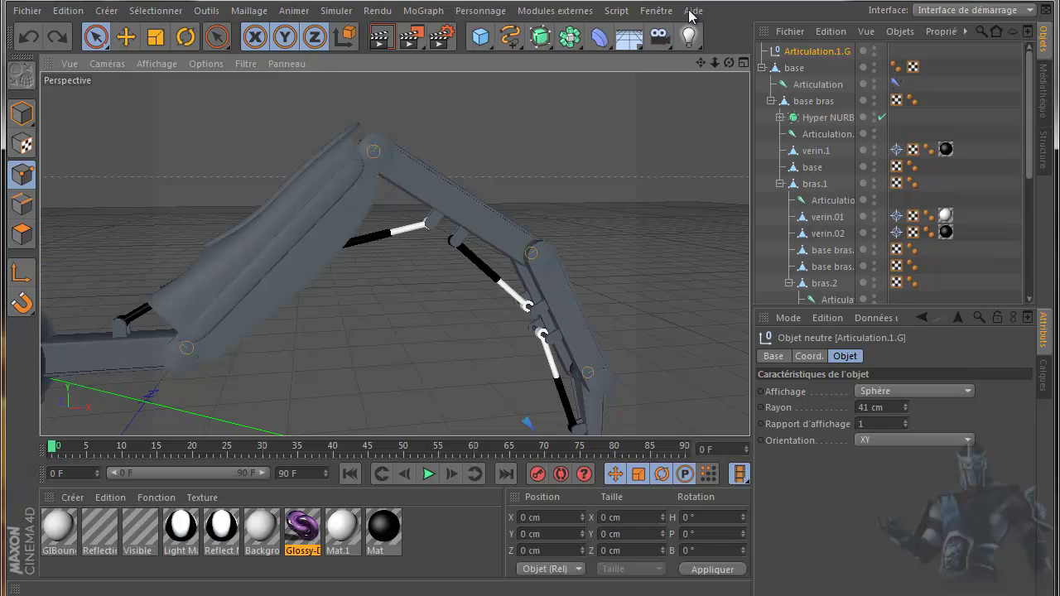
{"action": "left_click", "coordinate": [658, 11]}
Step: Switch to the patte robot document, toggle Sphère and Hyper NURBS off and on, and select Hyper NURBS
{"action": "left_click", "coordinate": [684, 350]}
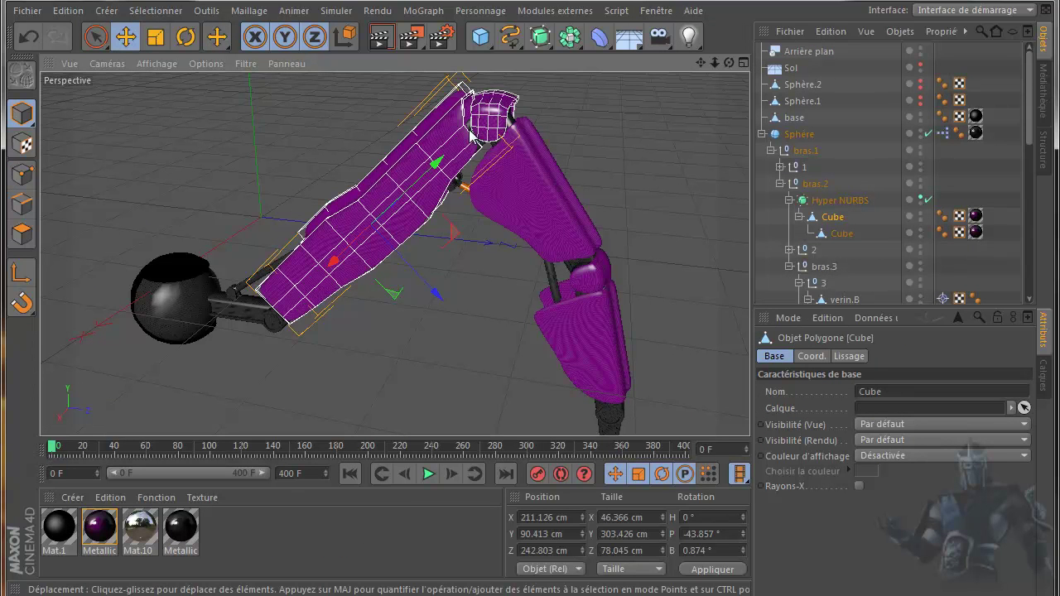
{"action": "left_click", "coordinate": [928, 136]}
{"action": "left_click", "coordinate": [928, 134]}
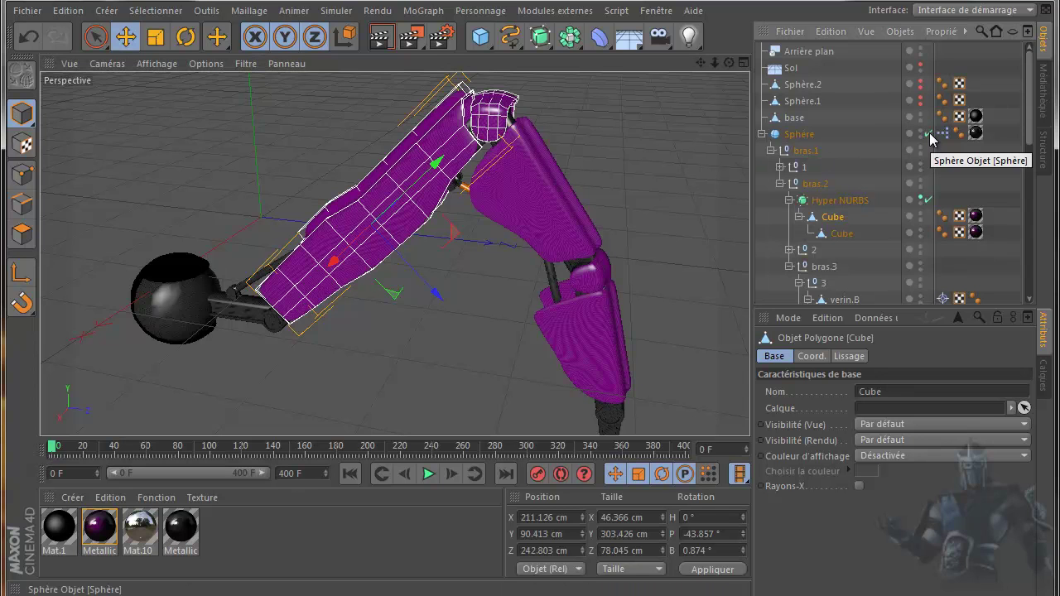
{"action": "left_click", "coordinate": [921, 199]}
{"action": "left_click", "coordinate": [921, 200]}
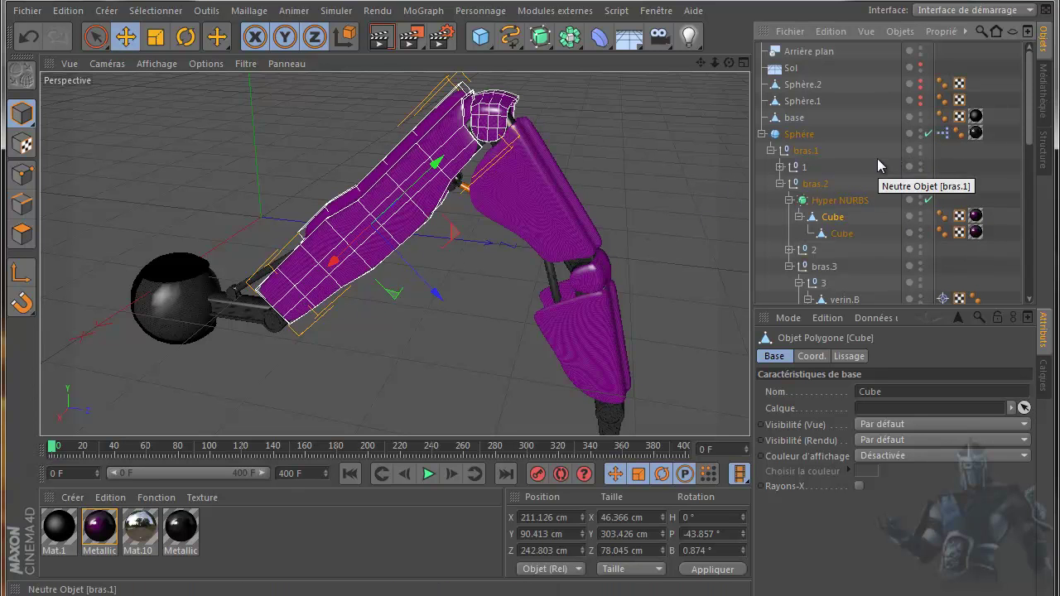
{"action": "left_click_drag", "start_coordinate": [908, 307], "coordinate": [909, 518]}
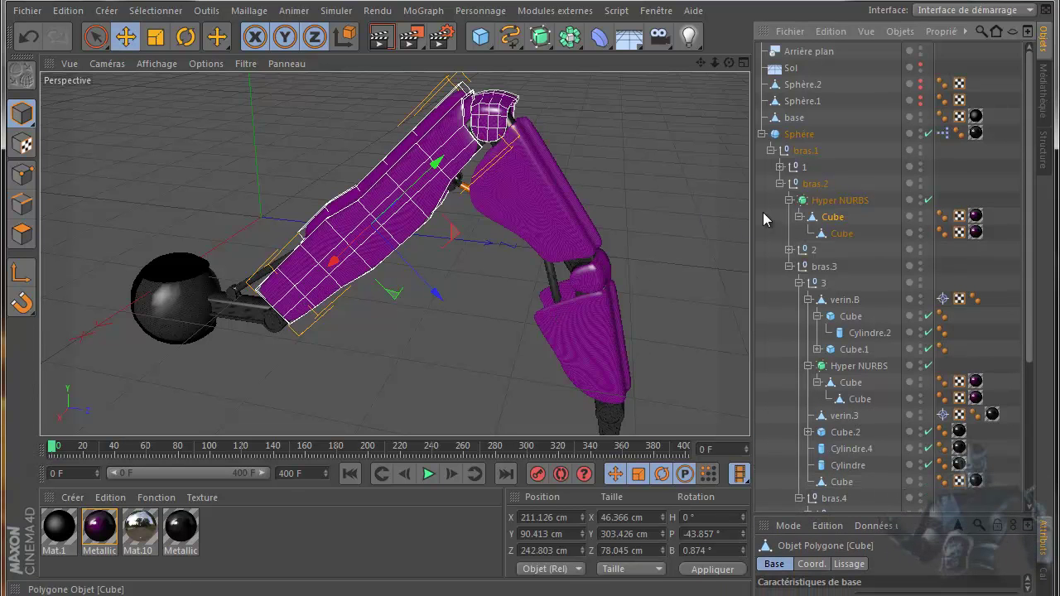
{"action": "left_click", "coordinate": [838, 200]}
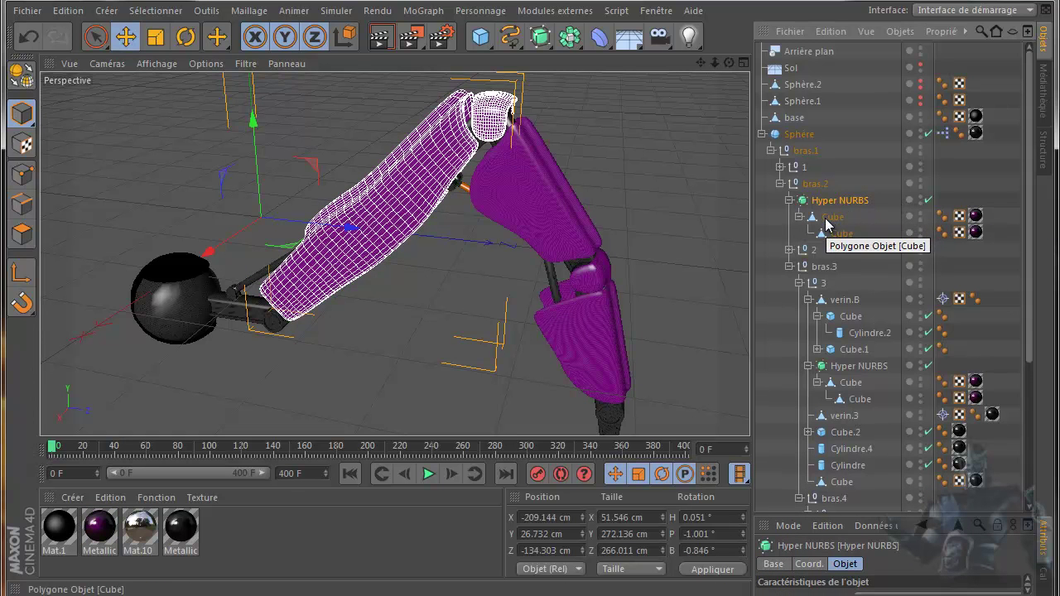
Step: Render the purple patte robot arm, view it from several sides, then collapse Sphère
{"action": "left_click", "coordinate": [815, 184]}
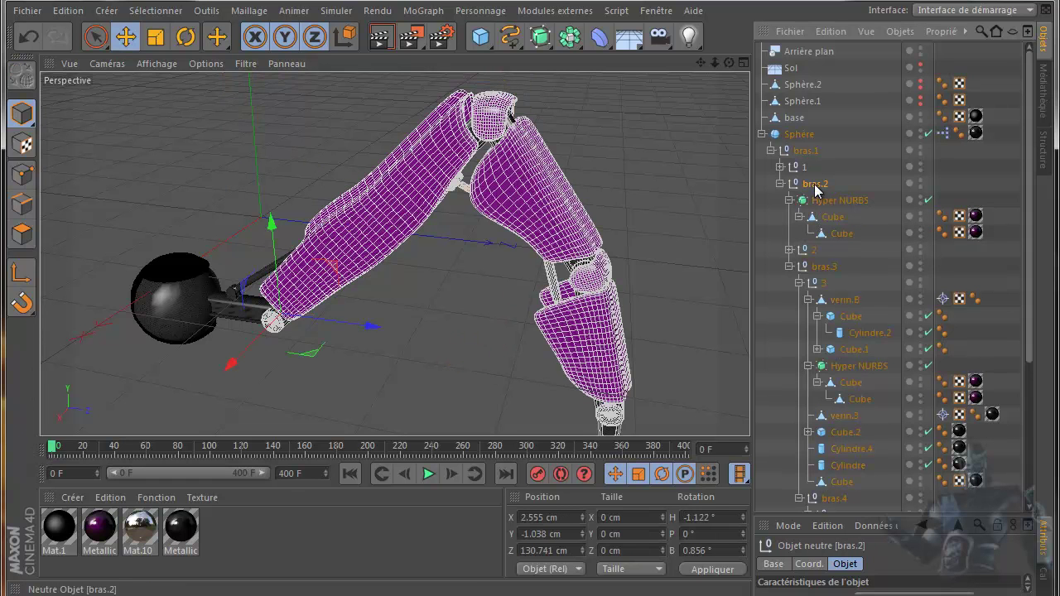
{"action": "left_click", "coordinate": [378, 37]}
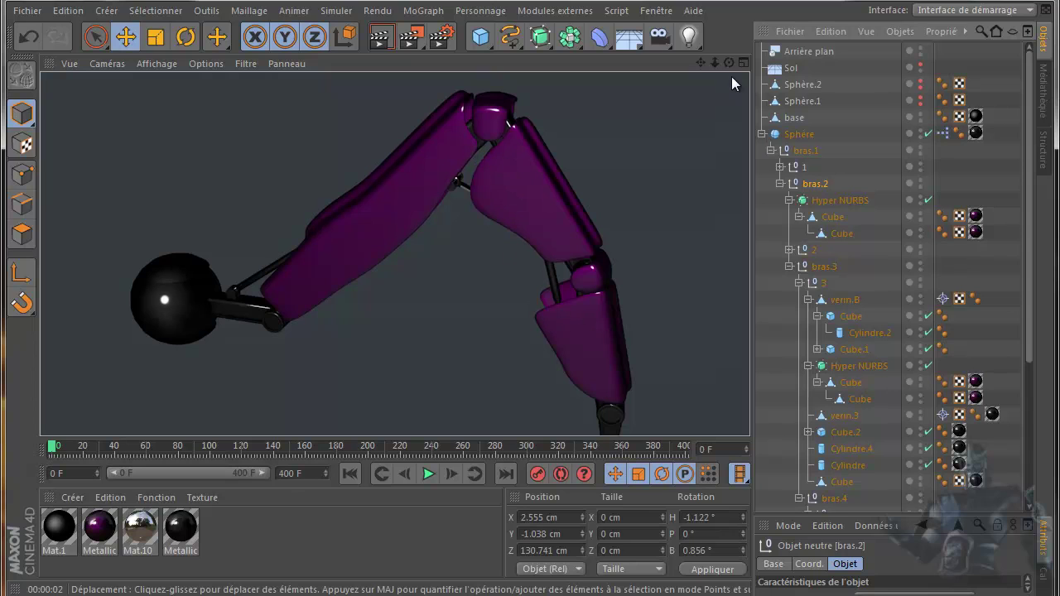
{"action": "left_click_drag", "start_coordinate": [727, 63], "coordinate": [532, 324]}
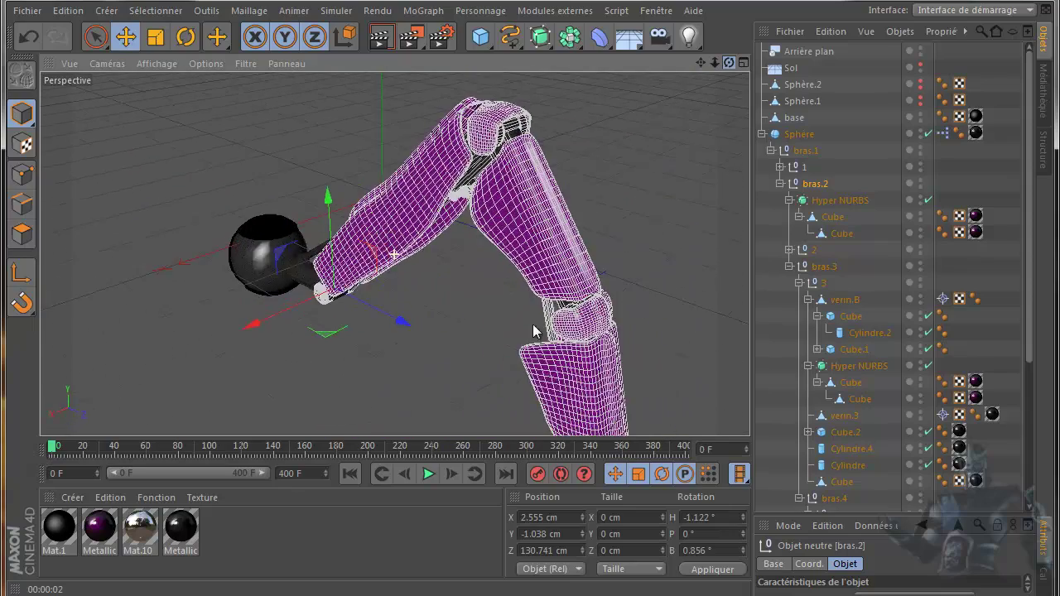
{"action": "mouse_move", "coordinate": [533, 324]}
{"action": "left_mouse_down"}
{"action": "mouse_move", "coordinate": [514, 334]}
{"action": "mouse_move", "coordinate": [530, 327]}
{"action": "left_mouse_up"}
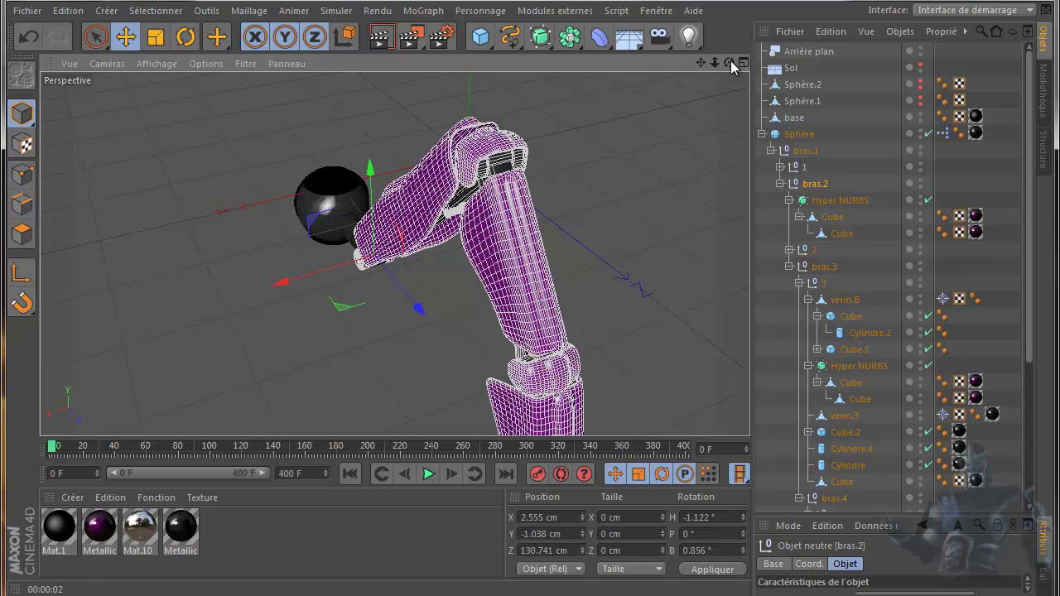
{"action": "left_click_drag", "start_coordinate": [729, 63], "coordinate": [625, 327]}
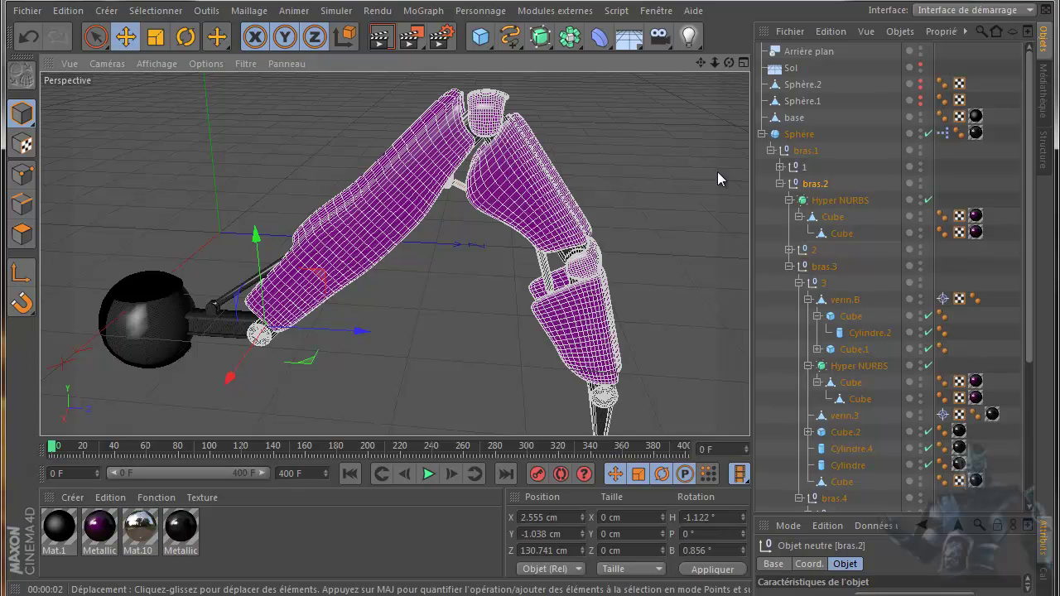
{"action": "left_click", "coordinate": [761, 134]}
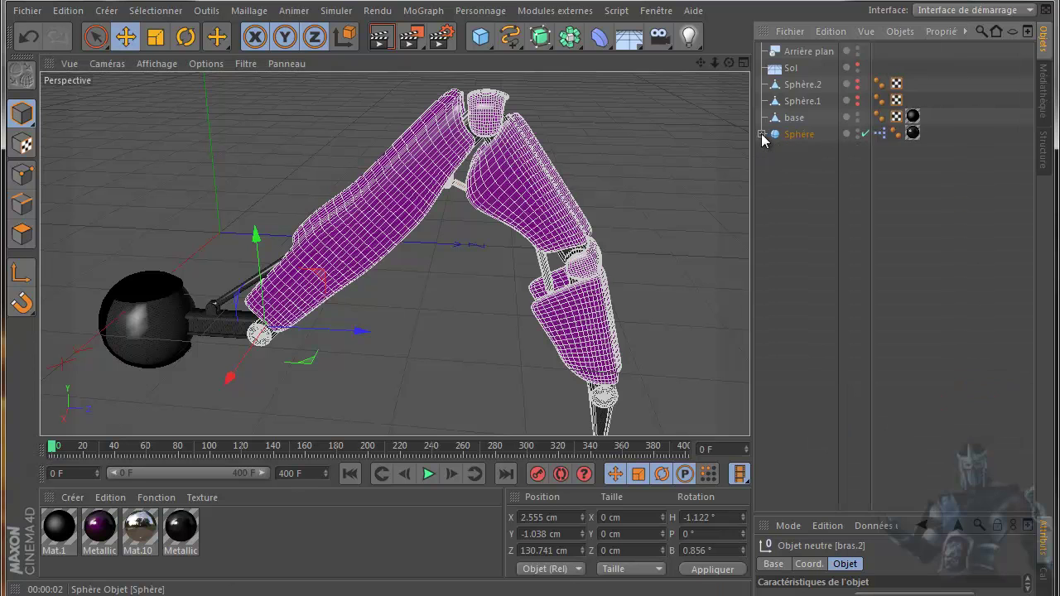
Step: Re-pose the arm through the Sphère's user data: bras.2 10°, bras.3 16°, sphere -2°
{"action": "left_click", "coordinate": [807, 133]}
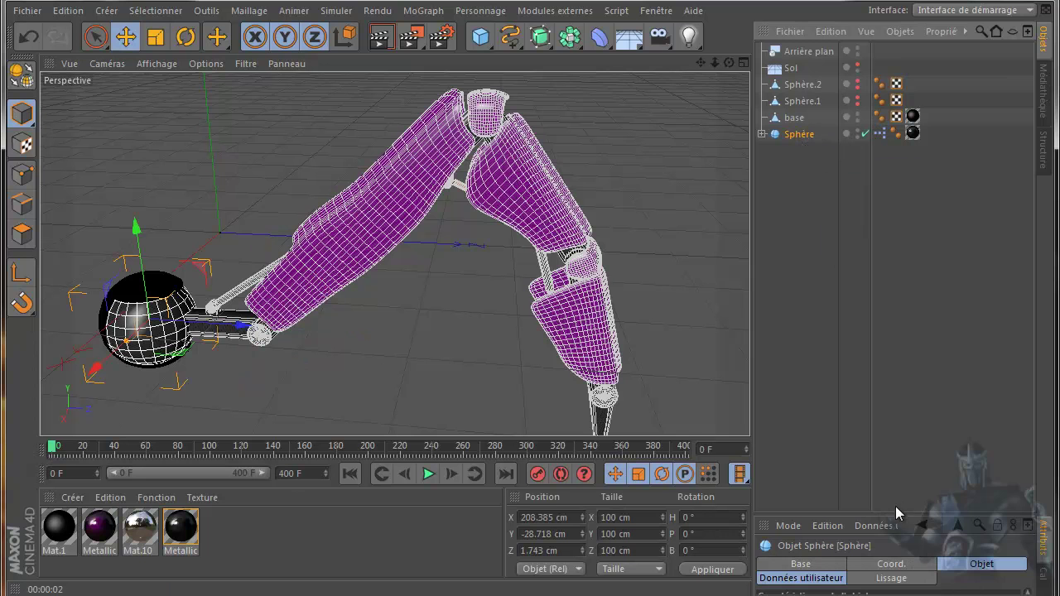
{"action": "left_click_drag", "start_coordinate": [897, 512], "coordinate": [886, 201]}
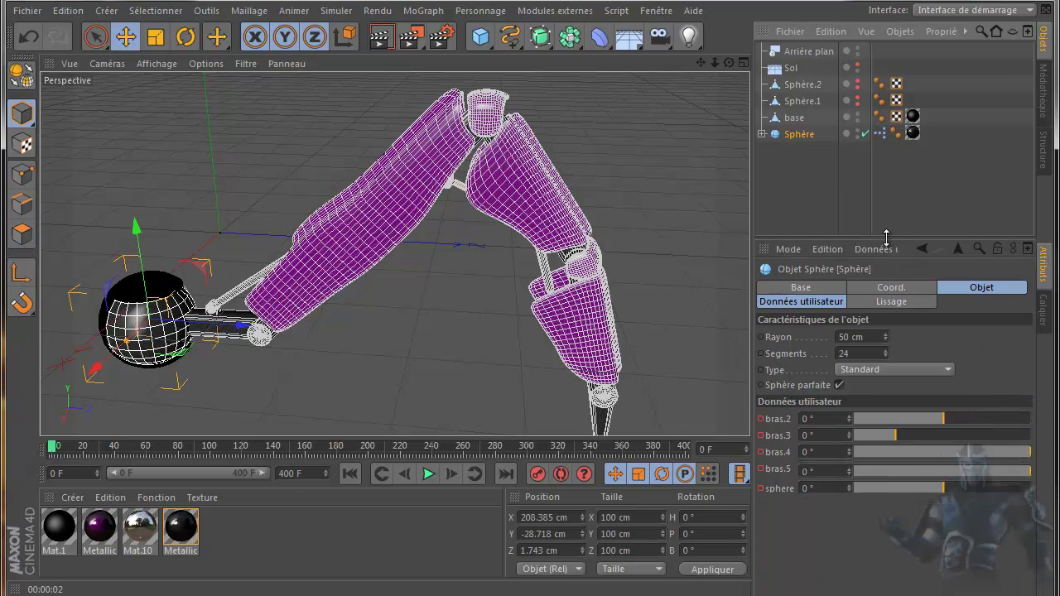
{"action": "mouse_move", "coordinate": [946, 384]}
{"action": "left_mouse_down"}
{"action": "mouse_move", "coordinate": [927, 385]}
{"action": "mouse_move", "coordinate": [964, 384]}
{"action": "left_mouse_up"}
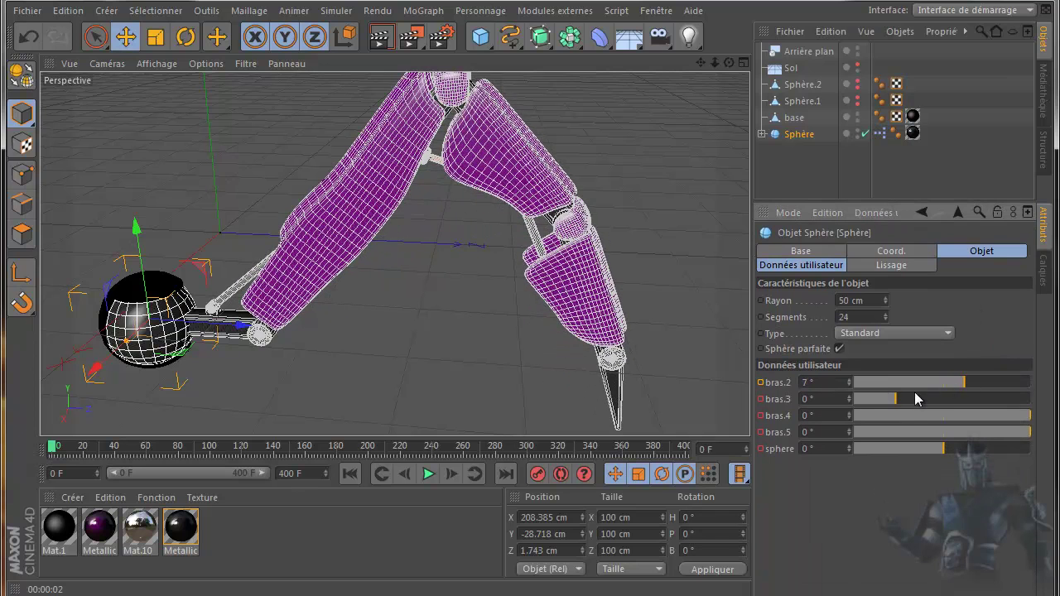
{"action": "mouse_move", "coordinate": [895, 400]}
{"action": "left_mouse_down"}
{"action": "mouse_move", "coordinate": [858, 406]}
{"action": "mouse_move", "coordinate": [993, 400]}
{"action": "mouse_move", "coordinate": [935, 404]}
{"action": "left_mouse_up"}
{"action": "mouse_move", "coordinate": [1027, 421]}
{"action": "left_mouse_down"}
{"action": "mouse_move", "coordinate": [944, 421]}
{"action": "mouse_move", "coordinate": [1017, 415]}
{"action": "mouse_move", "coordinate": [948, 442]}
{"action": "mouse_move", "coordinate": [1025, 432]}
{"action": "left_mouse_up"}
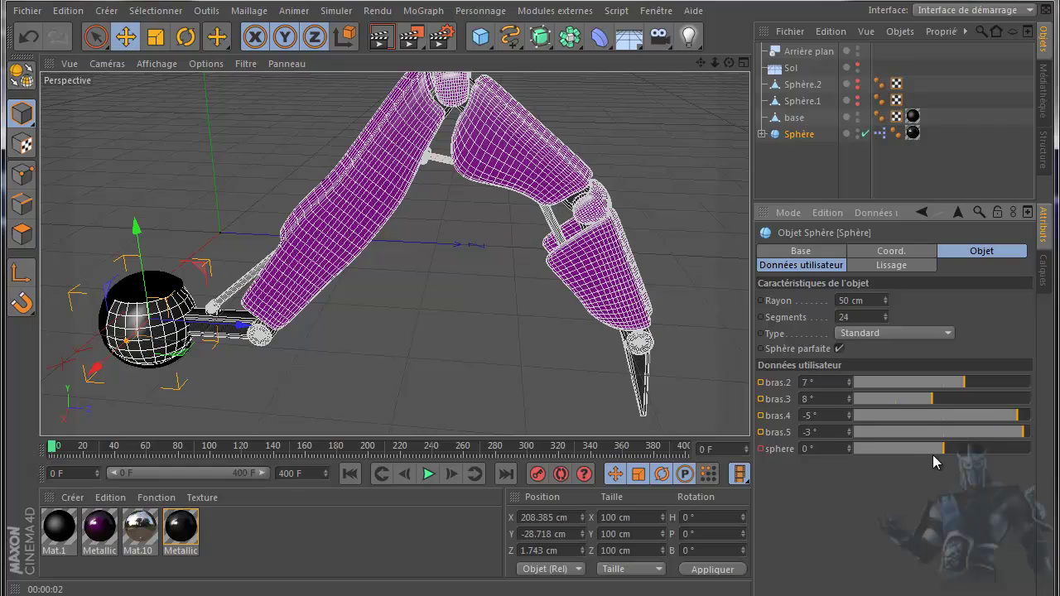
{"action": "mouse_move", "coordinate": [945, 448]}
{"action": "left_mouse_down"}
{"action": "mouse_move", "coordinate": [969, 446]}
{"action": "mouse_move", "coordinate": [941, 440]}
{"action": "left_mouse_up"}
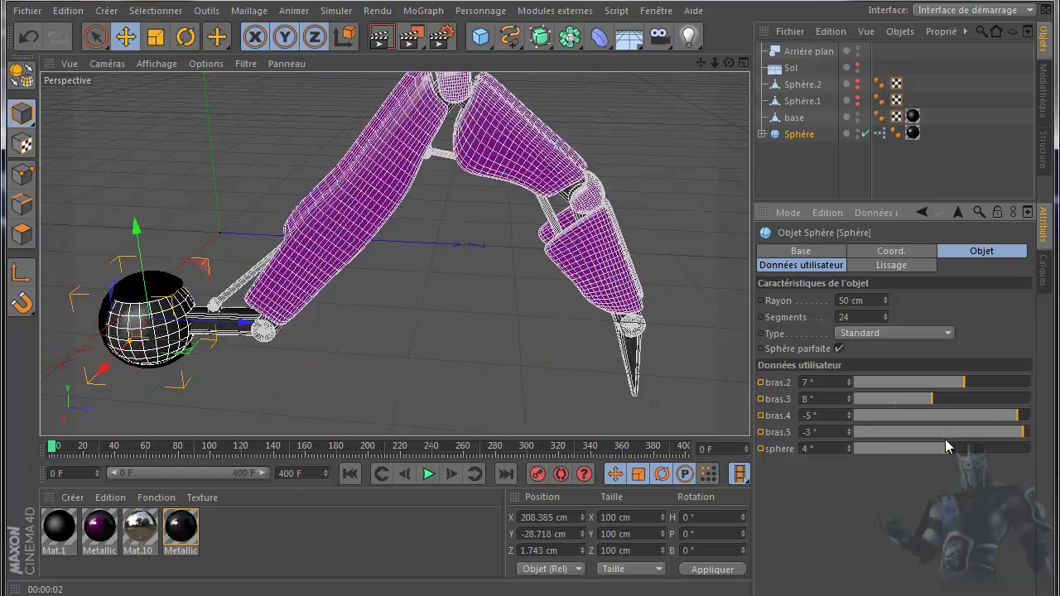
{"action": "left_click_drag", "start_coordinate": [964, 382], "coordinate": [974, 383]}
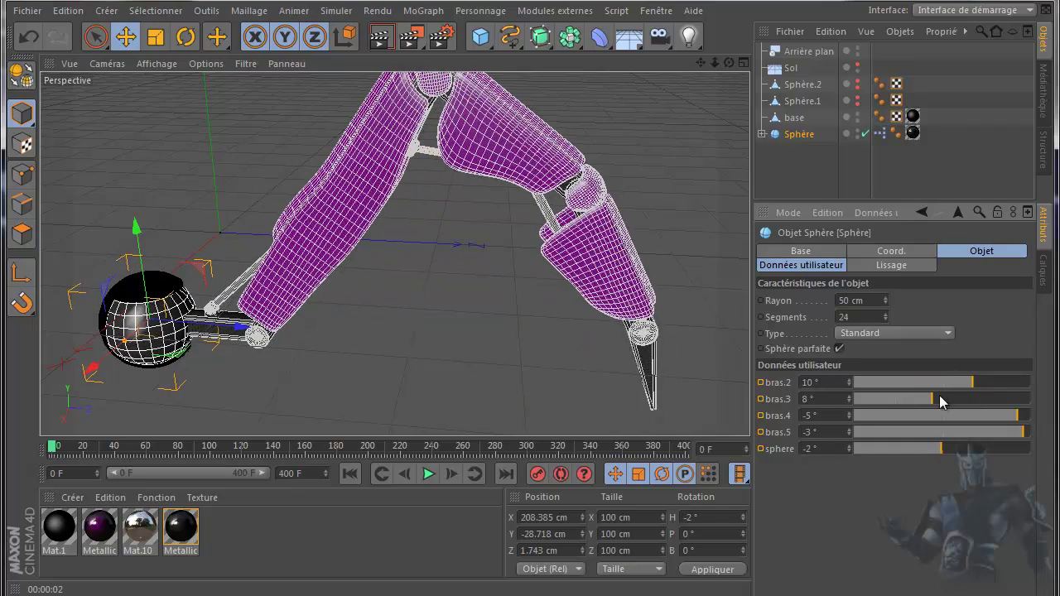
{"action": "left_click_drag", "start_coordinate": [934, 399], "coordinate": [968, 401]}
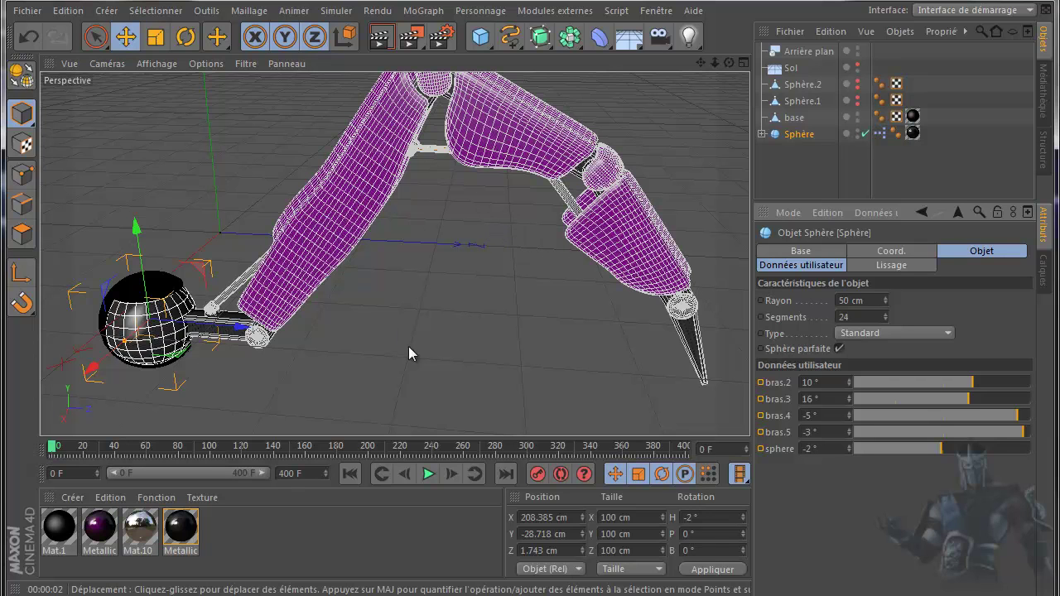
{"action": "left_click", "coordinate": [656, 11]}
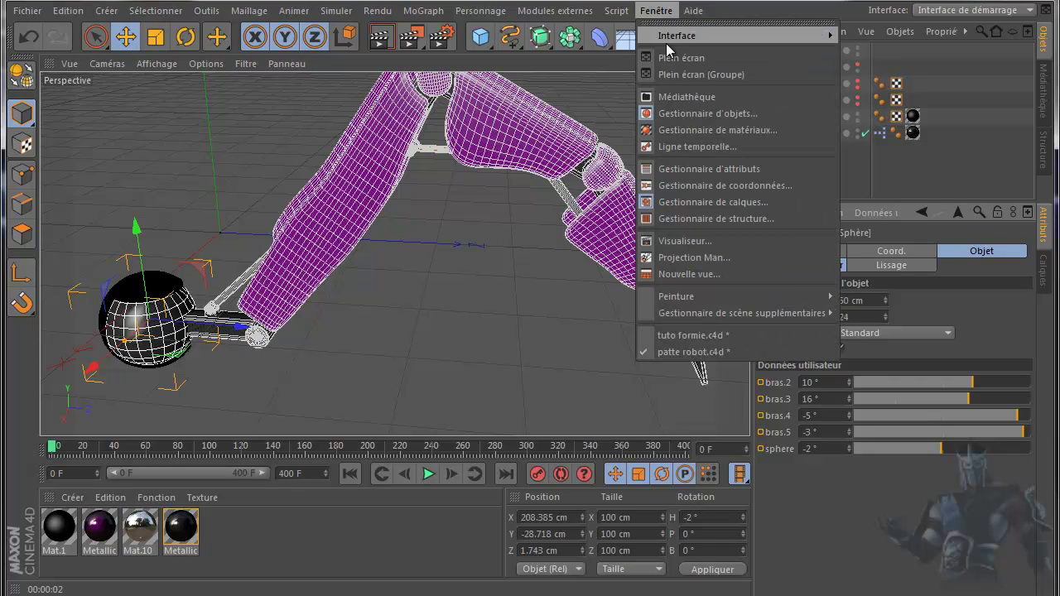
{"action": "left_click", "coordinate": [686, 336]}
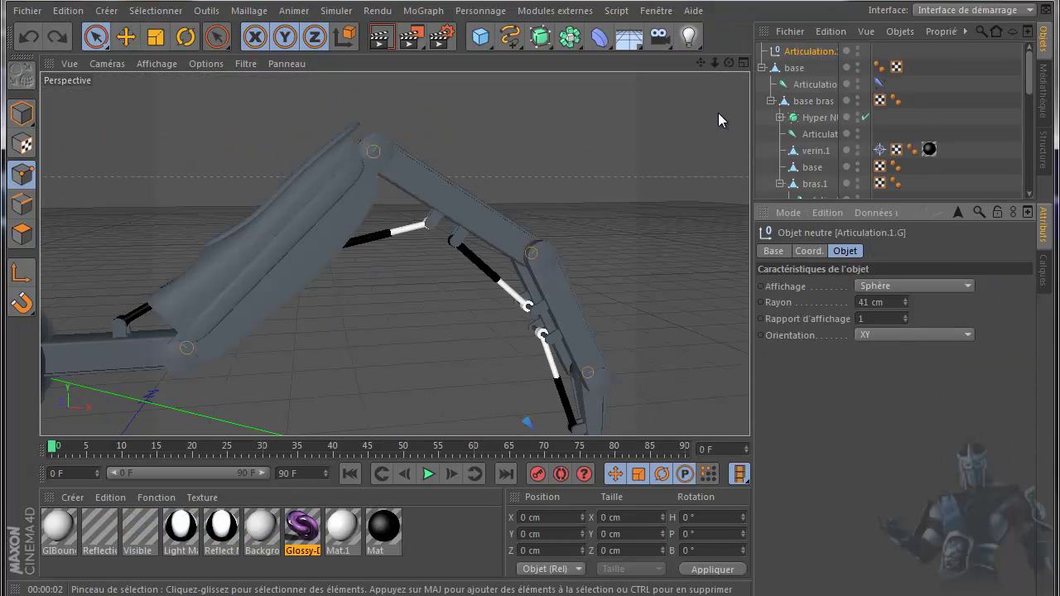
{"action": "left_click_drag", "start_coordinate": [729, 63], "coordinate": [530, 333]}
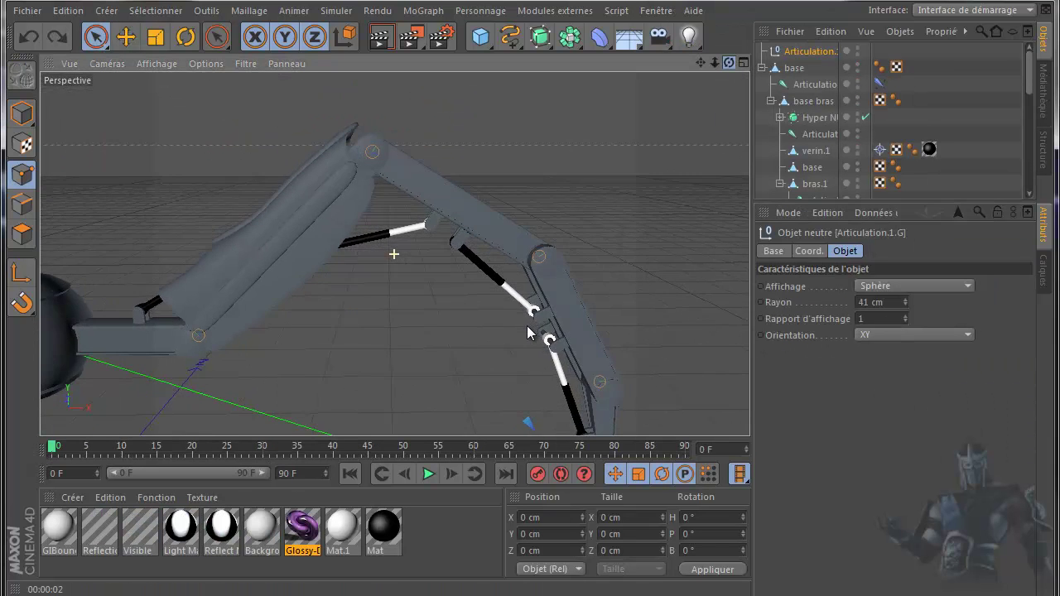
{"action": "scroll", "coordinate": [663, 161], "scroll_direction": "down", "scroll_amount": 3}
{"action": "scroll", "coordinate": [662, 160], "scroll_direction": "down", "scroll_amount": 3}
{"action": "left_click_drag", "start_coordinate": [700, 63], "coordinate": [529, 323]}
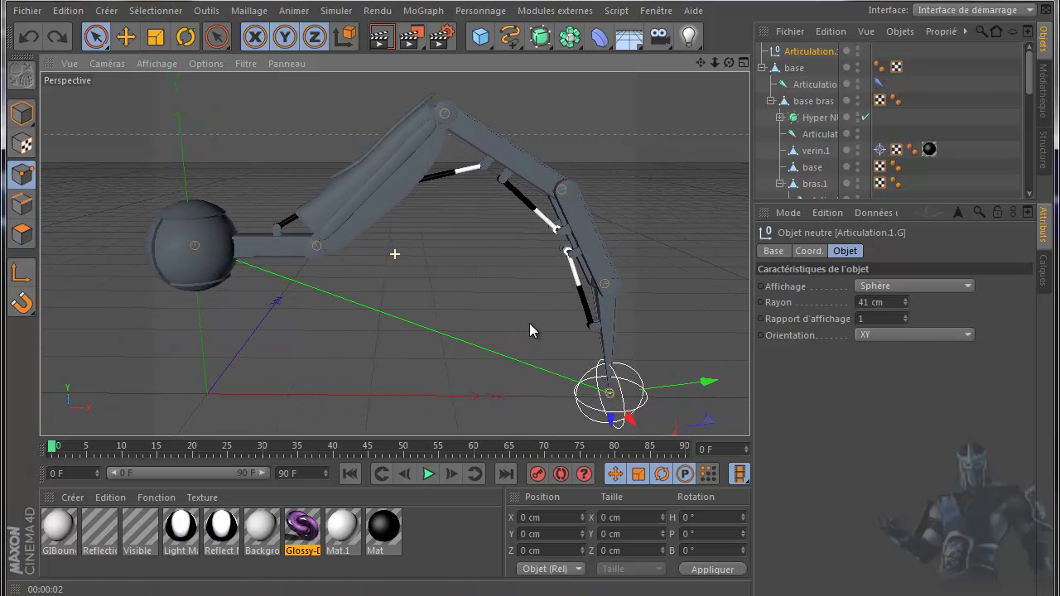
{"action": "left_click", "coordinate": [666, 11]}
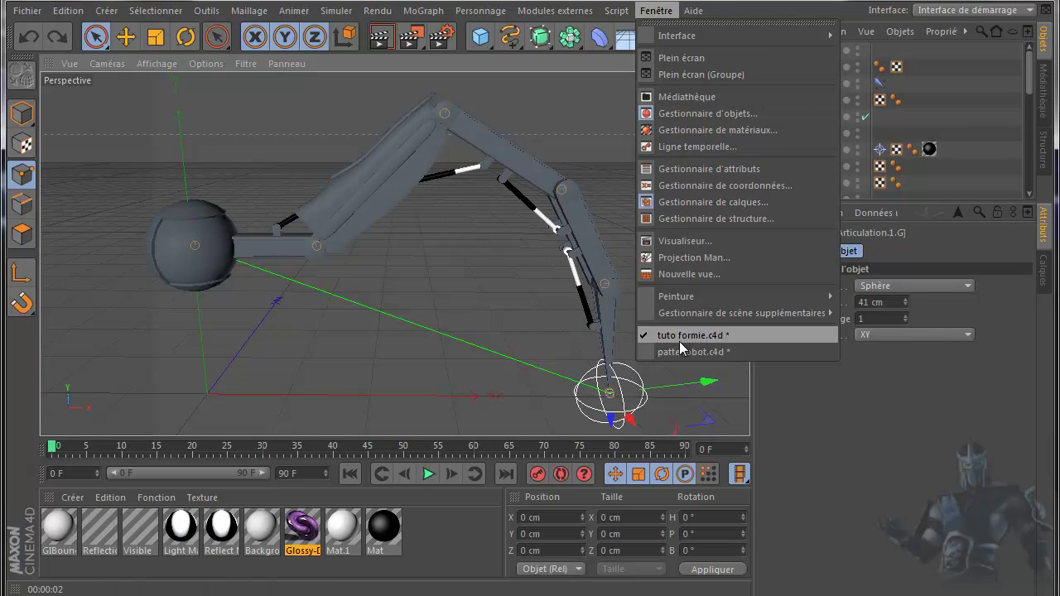
{"action": "left_click", "coordinate": [683, 351]}
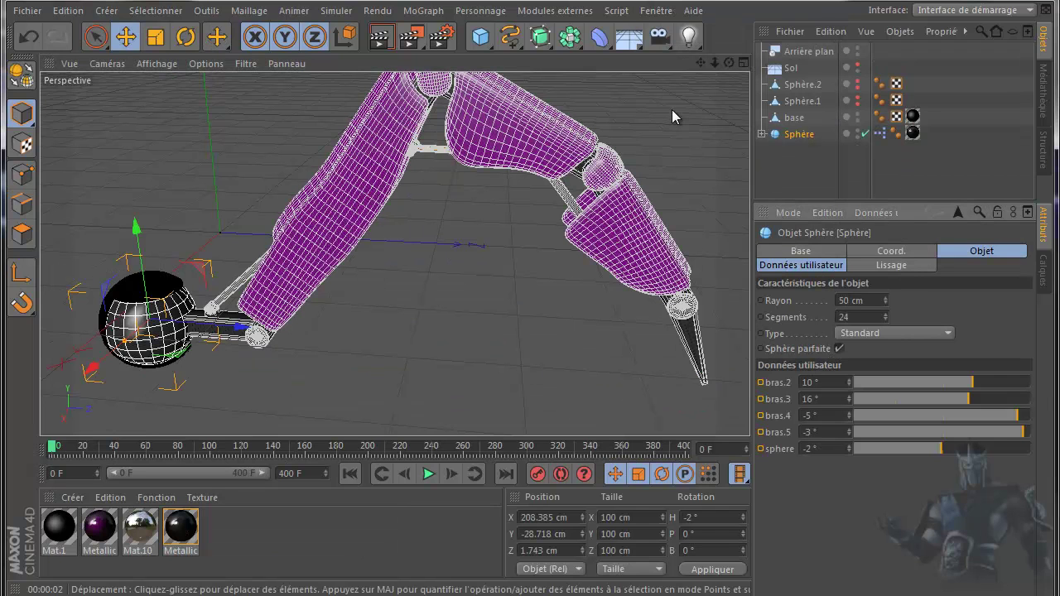
{"action": "left_click", "coordinate": [779, 383]}
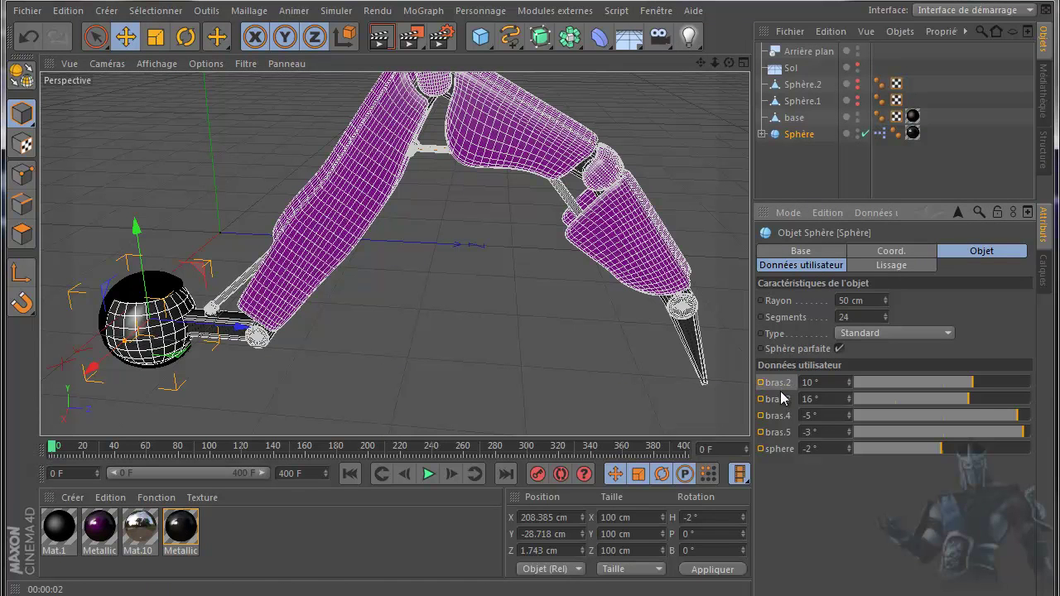
{"action": "left_click", "coordinate": [776, 448], "text": "shift"}
{"action": "right_click", "coordinate": [777, 449]}
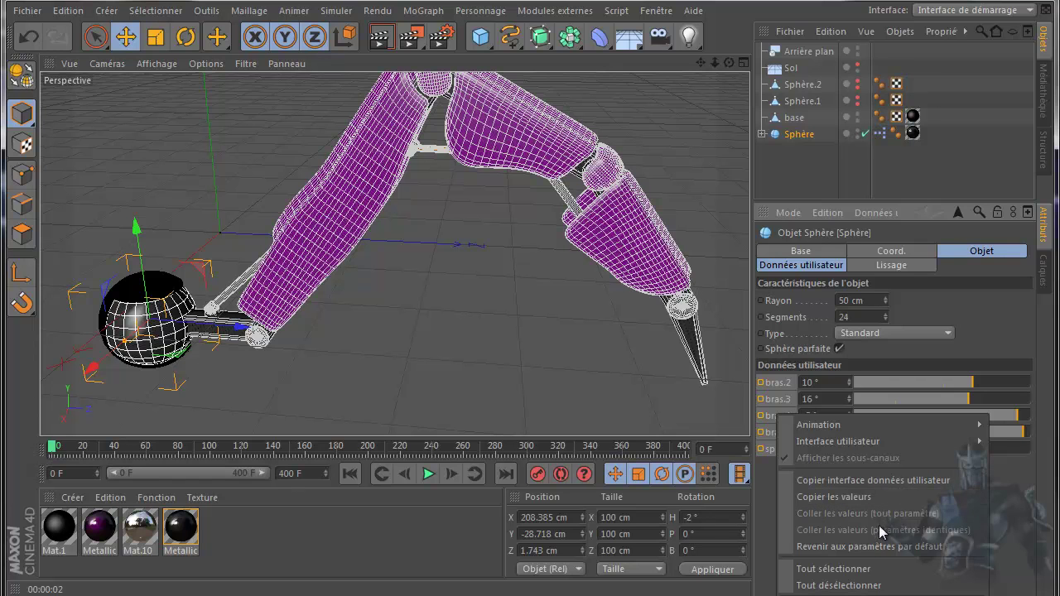
{"action": "left_click", "coordinate": [759, 496]}
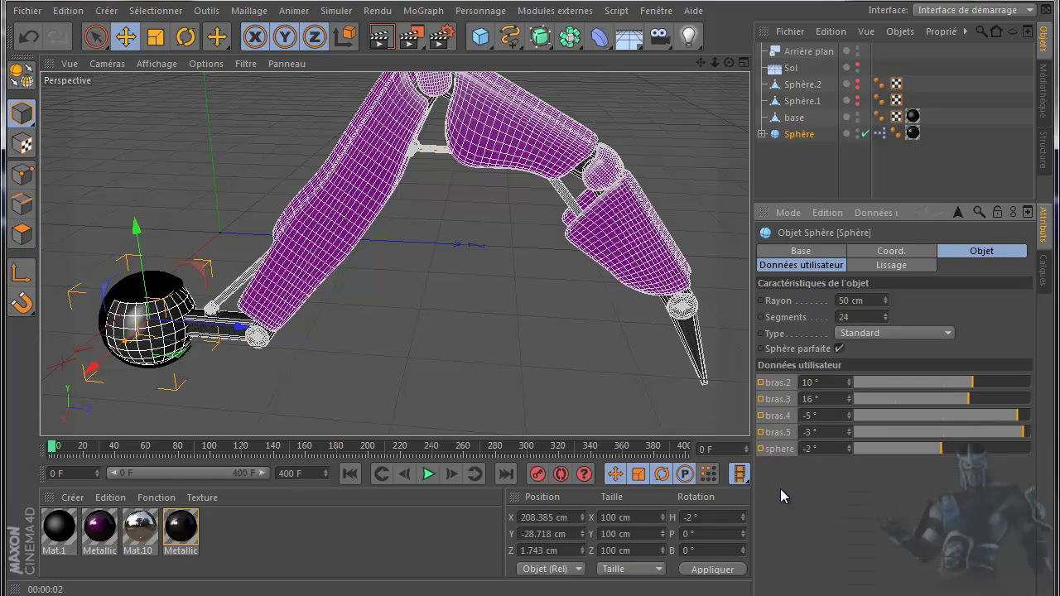
{"action": "right_click", "coordinate": [777, 387]}
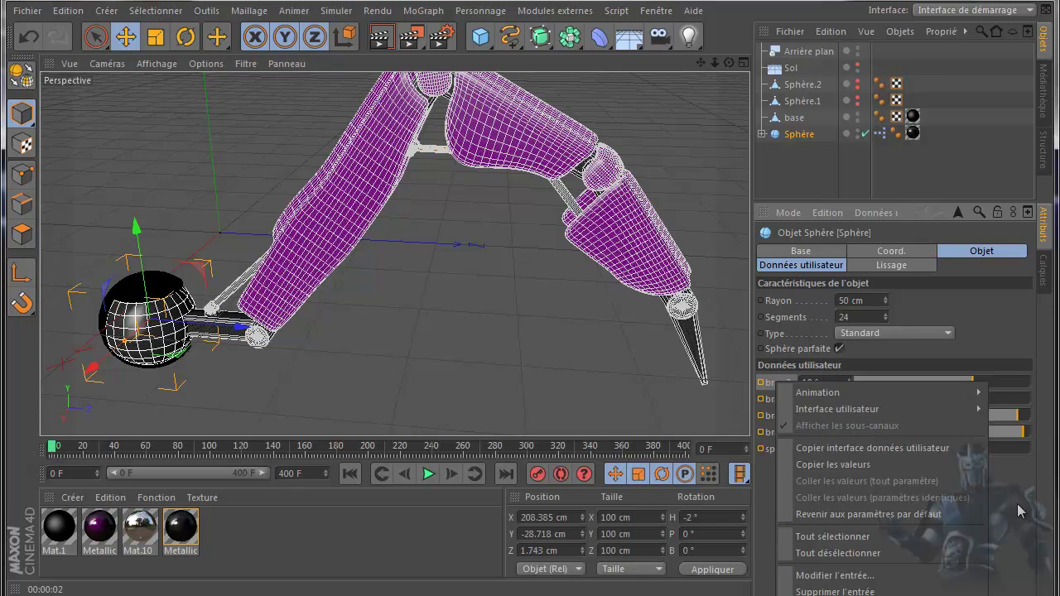
{"action": "left_click", "coordinate": [995, 501]}
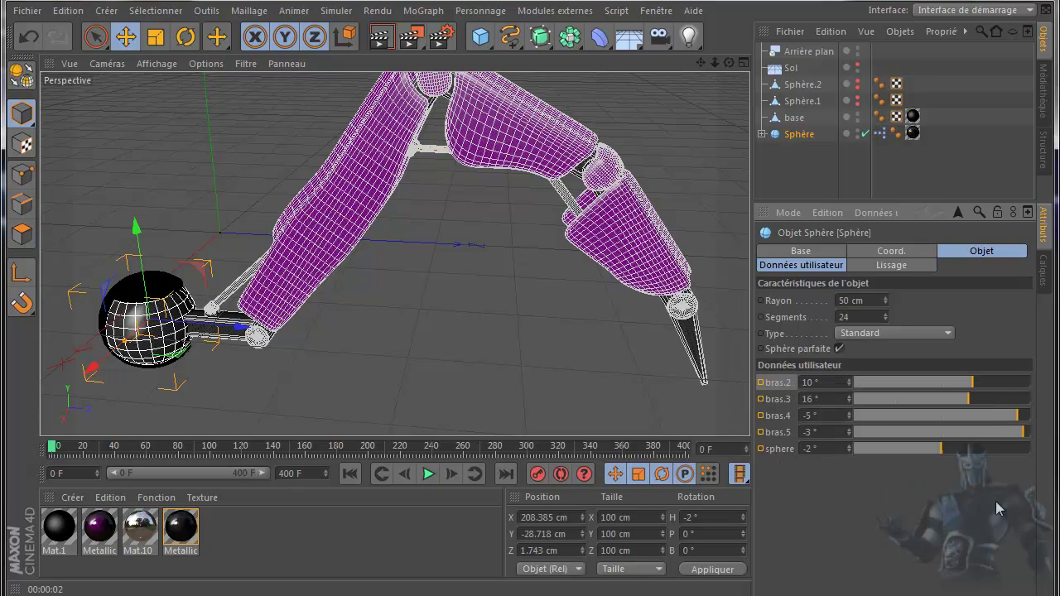
{"action": "right_click", "coordinate": [789, 369]}
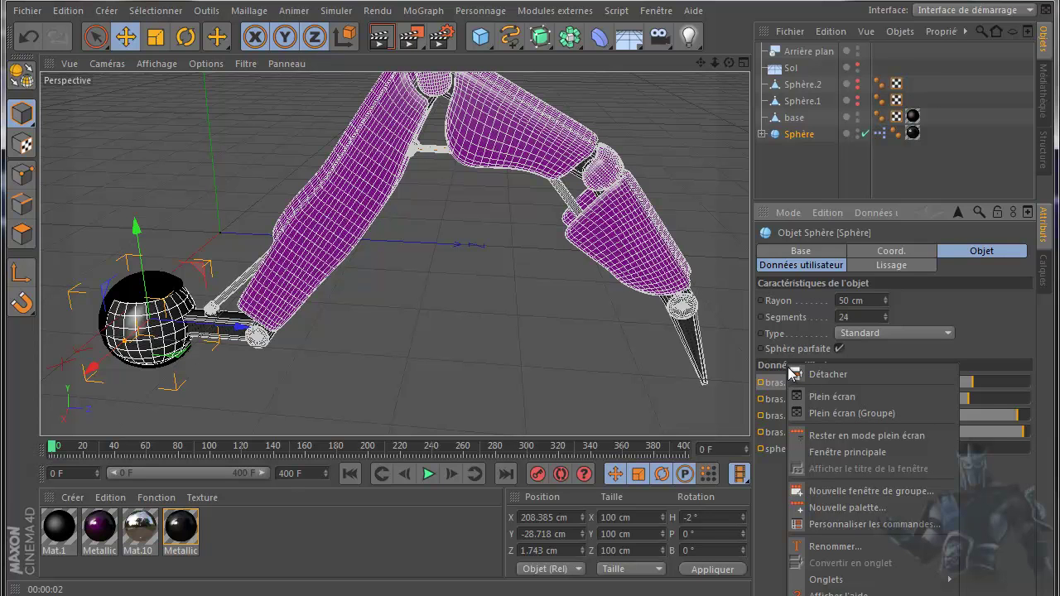
{"action": "left_click", "coordinate": [767, 530]}
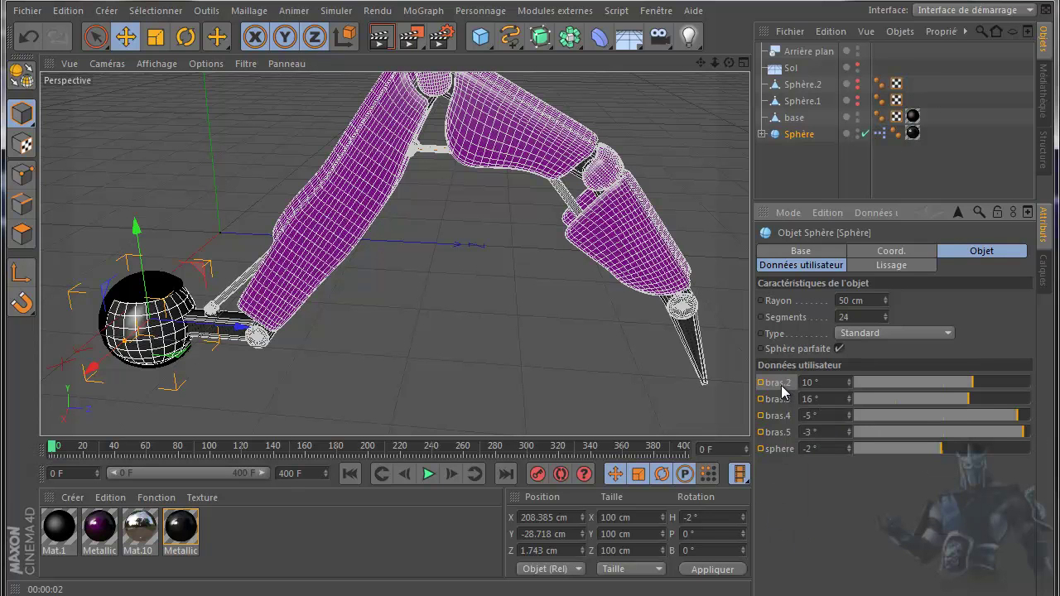
Step: Add the bras.2 angle to the viewport as a HUD slider and set it to 13°
{"action": "left_click_drag", "start_coordinate": [778, 383], "coordinate": [677, 144], "text": "ctrl"}
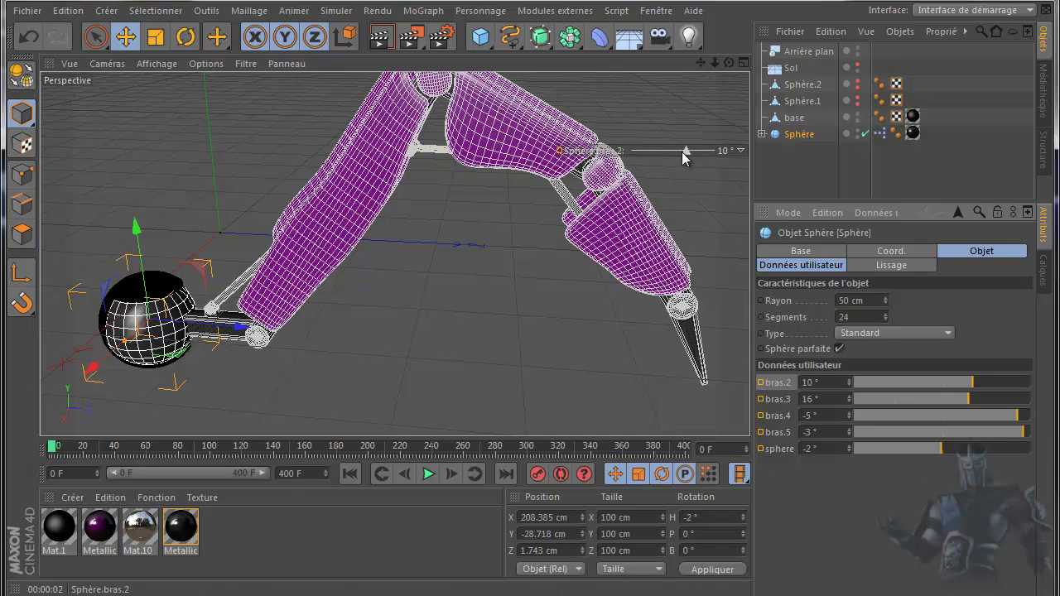
{"action": "left_click_drag", "start_coordinate": [687, 159], "coordinate": [677, 160]}
{"action": "left_click_drag", "start_coordinate": [660, 157], "coordinate": [668, 159]}
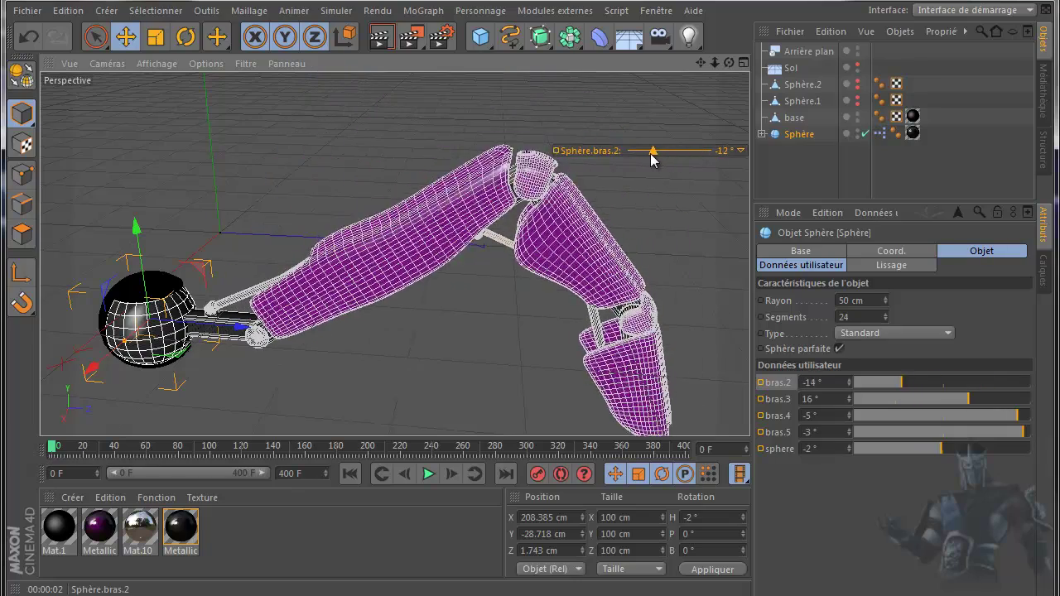
{"action": "left_click_drag", "start_coordinate": [668, 159], "coordinate": [689, 158]}
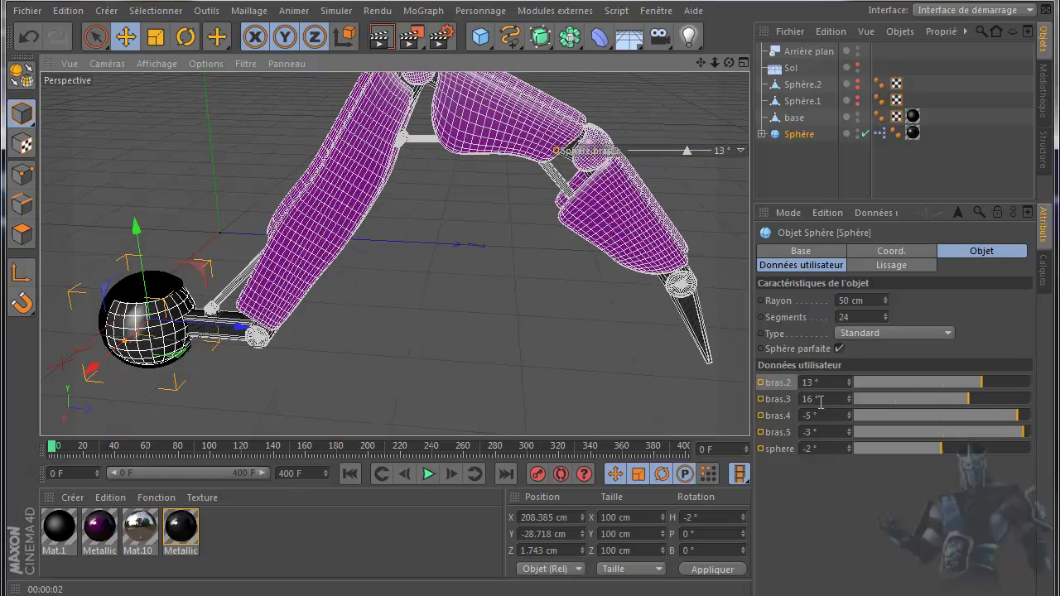
Step: Reselect the Sphère controller and bring up the Fenêtre menu's list of open scenes
{"action": "left_click", "coordinate": [798, 119]}
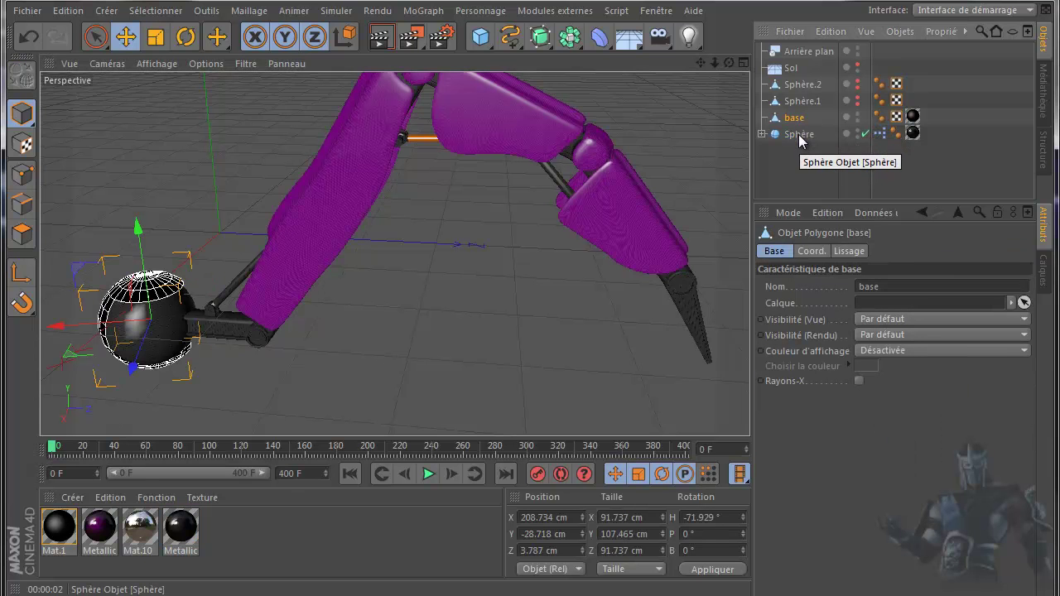
{"action": "left_click", "coordinate": [799, 135]}
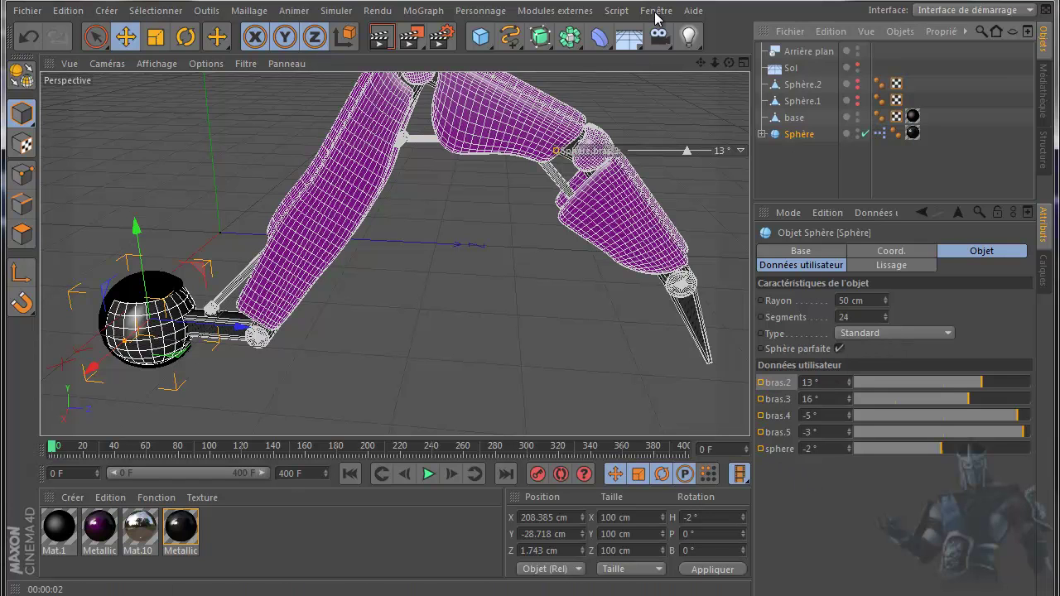
{"action": "left_click", "coordinate": [655, 10]}
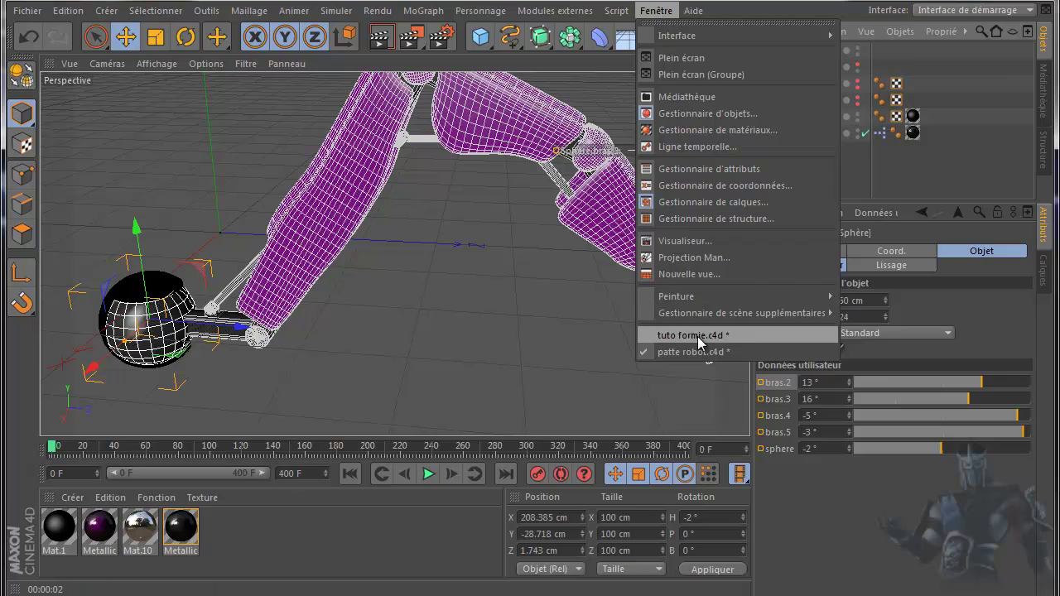
Step: Switch to tuto formie.c4d, render it, and move Glossy-Darkpurple to the end of the materials
{"action": "left_click", "coordinate": [687, 336]}
{"action": "left_click", "coordinate": [380, 39]}
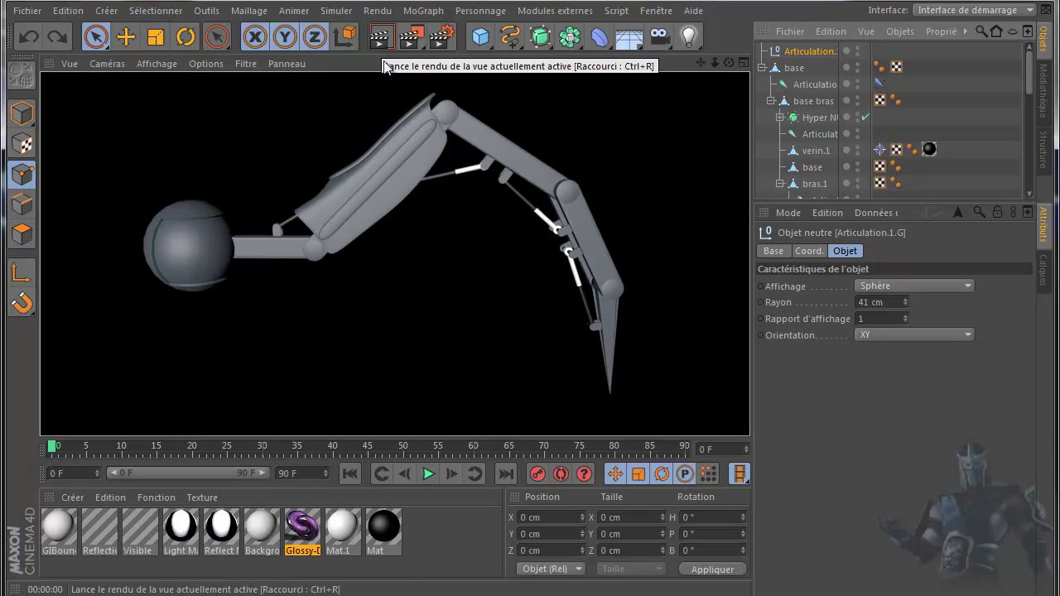
{"action": "mouse_move", "coordinate": [821, 72]}
{"action": "left_mouse_down"}
{"action": "mouse_move", "coordinate": [813, 137]}
{"action": "mouse_move", "coordinate": [799, 108]}
{"action": "left_mouse_up"}
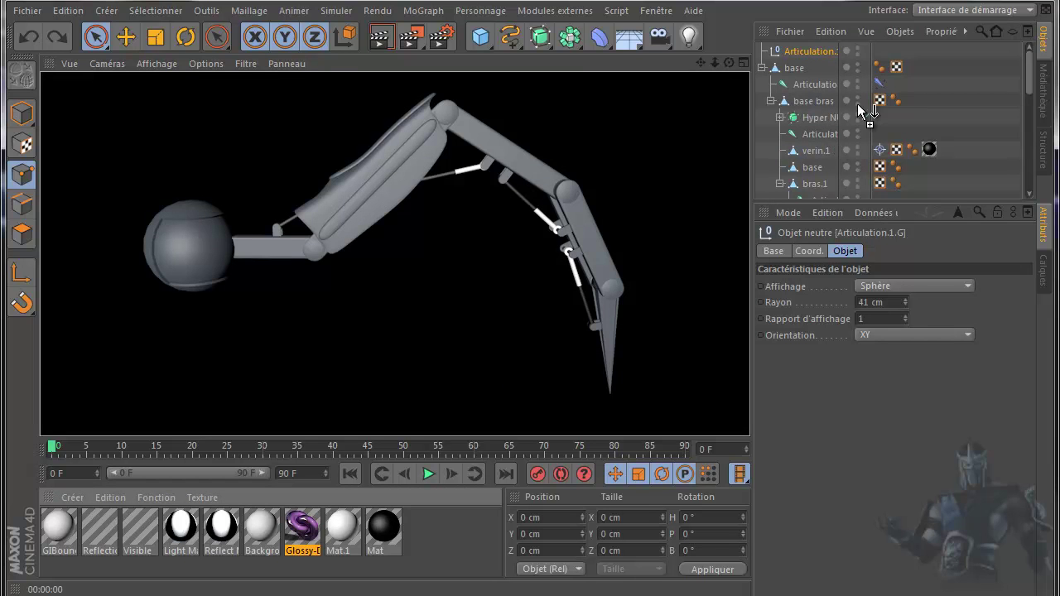
{"action": "mouse_move", "coordinate": [799, 108]}
{"action": "left_mouse_down"}
{"action": "mouse_move", "coordinate": [396, 560]}
{"action": "mouse_move", "coordinate": [405, 556]}
{"action": "left_mouse_up"}
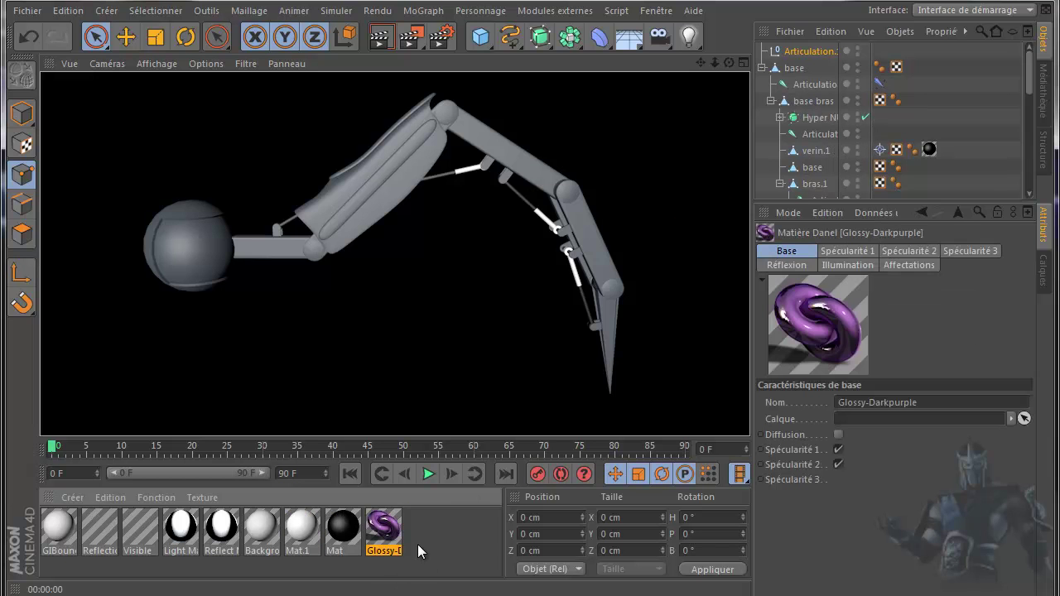
Step: Apply Glossy-Darkpurple to the Hyper NURBS upper arm shell and render to confirm it's purple
{"action": "left_click_drag", "start_coordinate": [958, 202], "coordinate": [958, 341]}
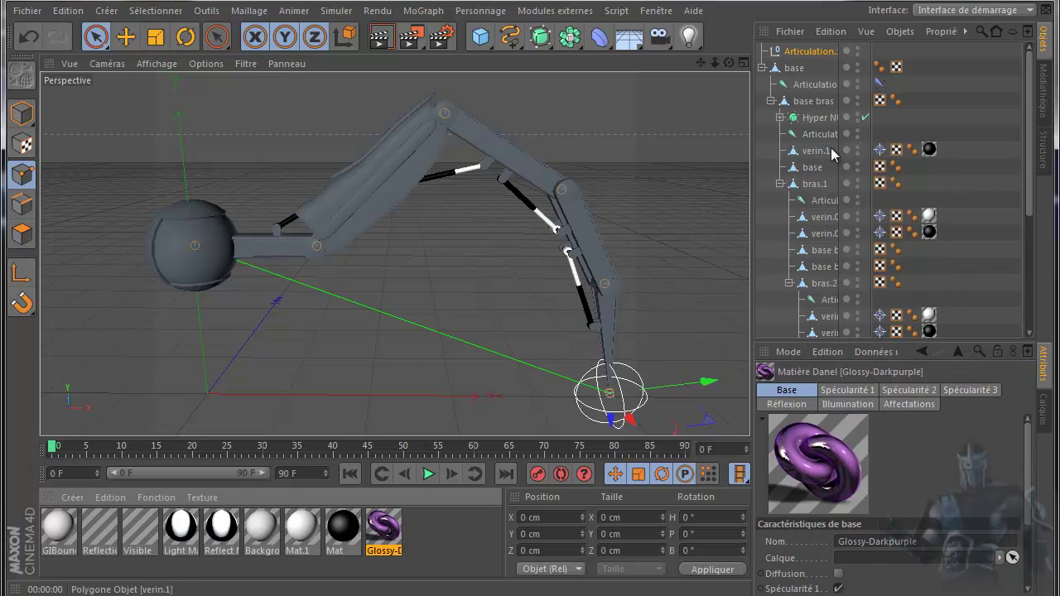
{"action": "left_click", "coordinate": [815, 118]}
{"action": "left_click_drag", "start_coordinate": [389, 532], "coordinate": [820, 120]}
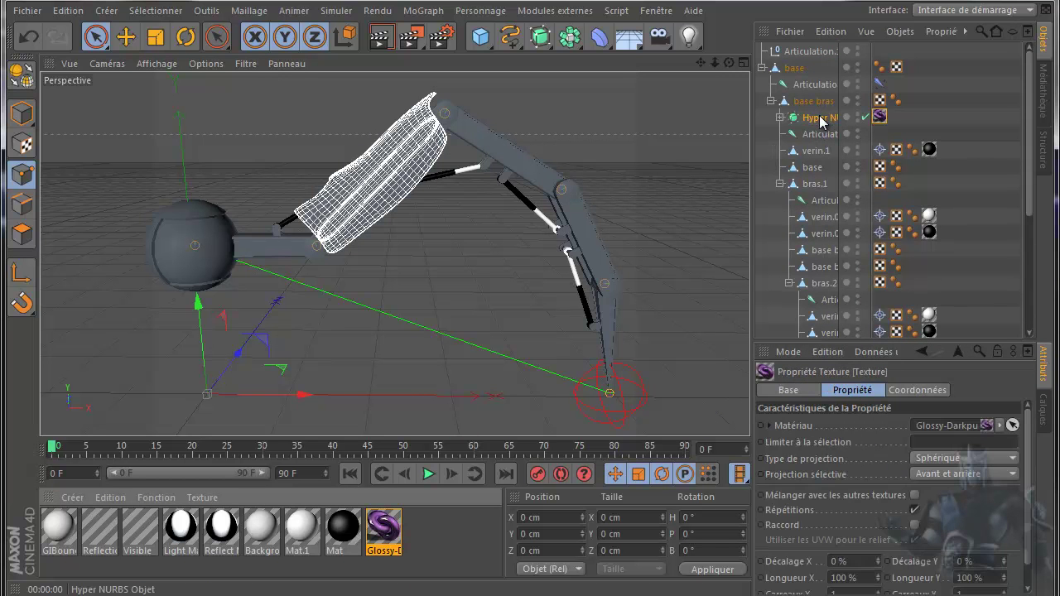
{"action": "left_click", "coordinate": [381, 34]}
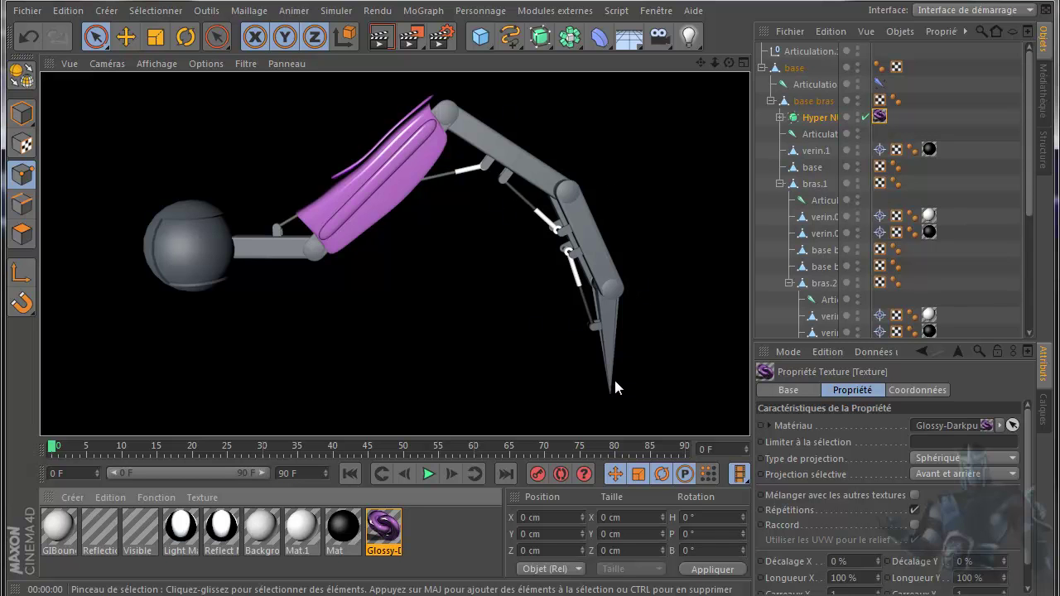
{"action": "left_click", "coordinate": [873, 351]}
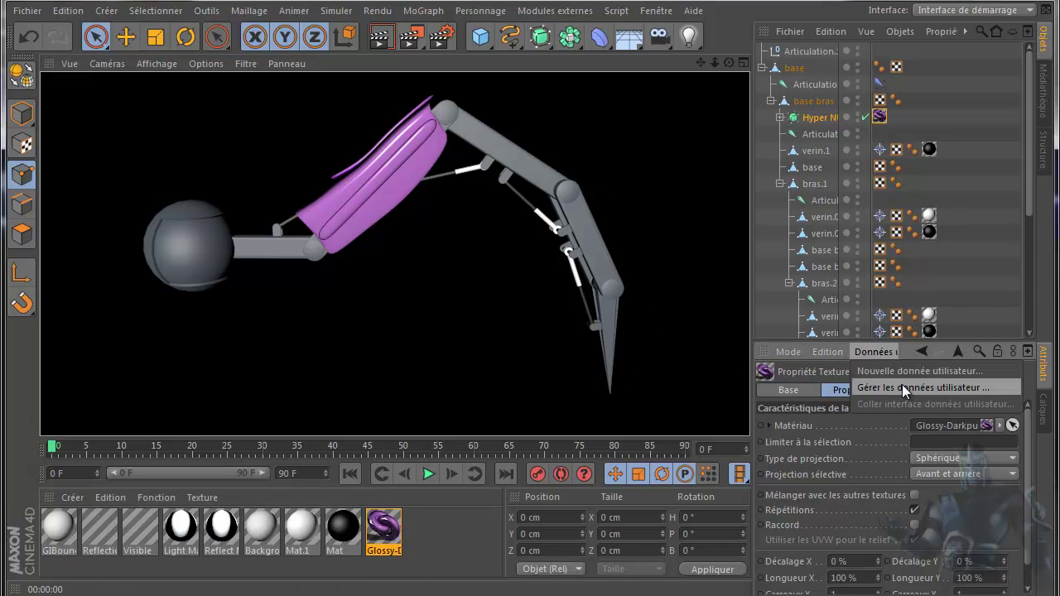
{"action": "left_click", "coordinate": [609, 290]}
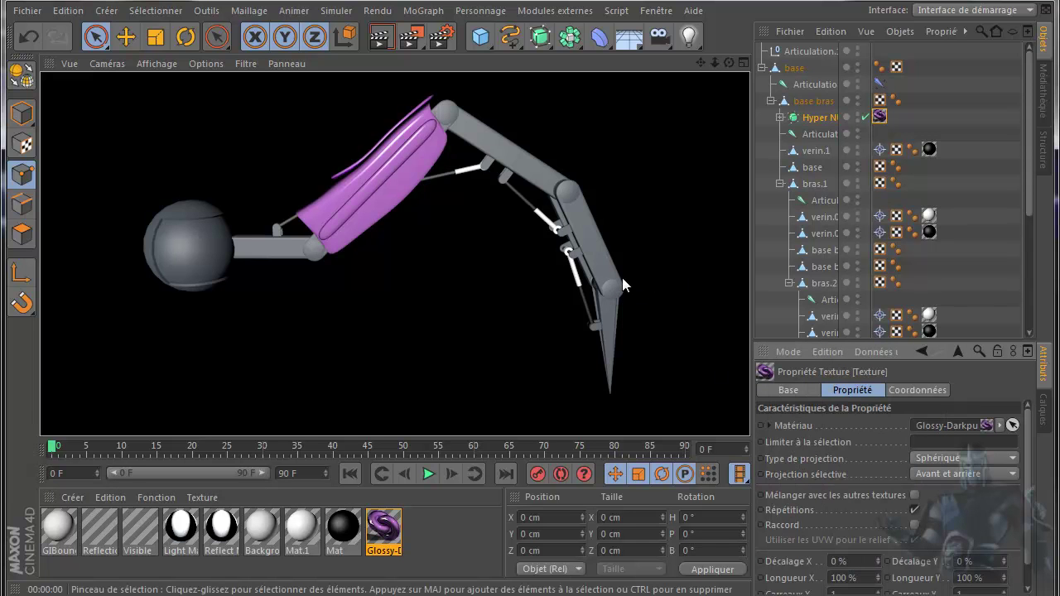